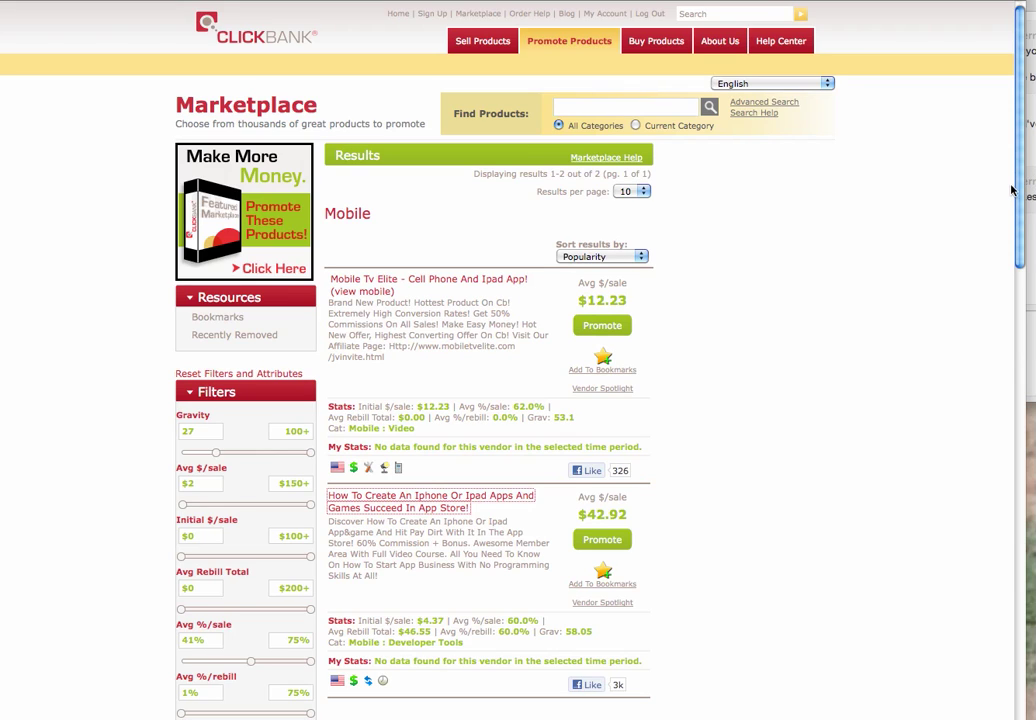
Scroll to the iPhone app course and highlight its $42.92 average sale and gravity figures
{"action": "scroll", "coordinate": [1020, 290], "scroll_direction": "down", "scroll_amount": 5}
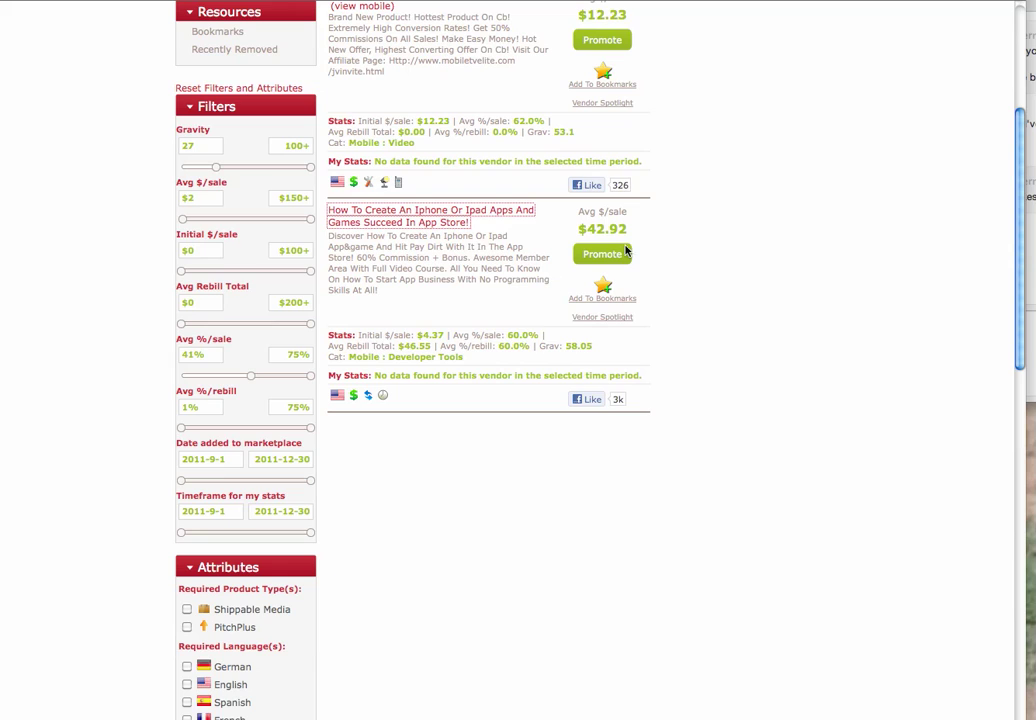
{"action": "left_click_drag", "start_coordinate": [640, 230], "coordinate": [571, 228]}
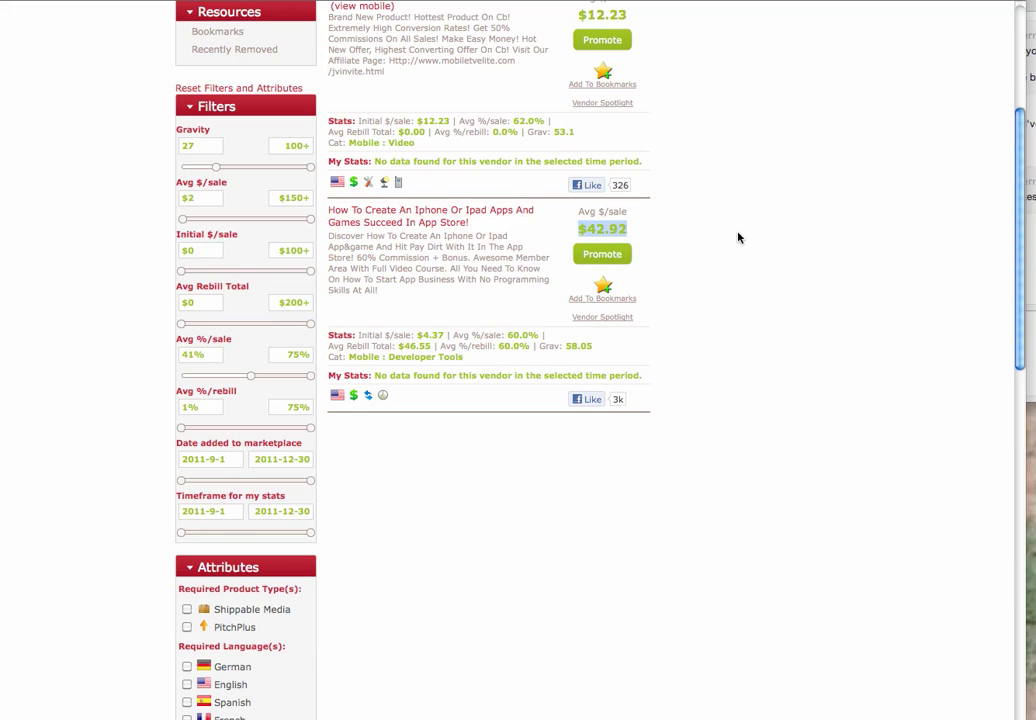
{"action": "left_click_drag", "start_coordinate": [594, 347], "coordinate": [571, 345]}
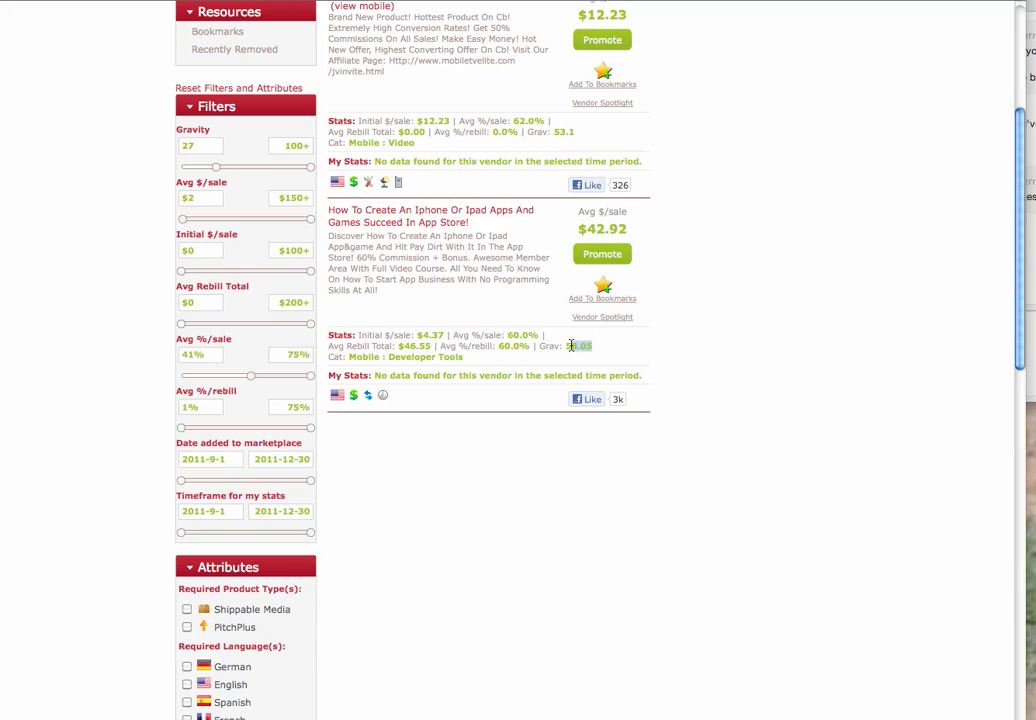
{"action": "left_click", "coordinate": [652, 342]}
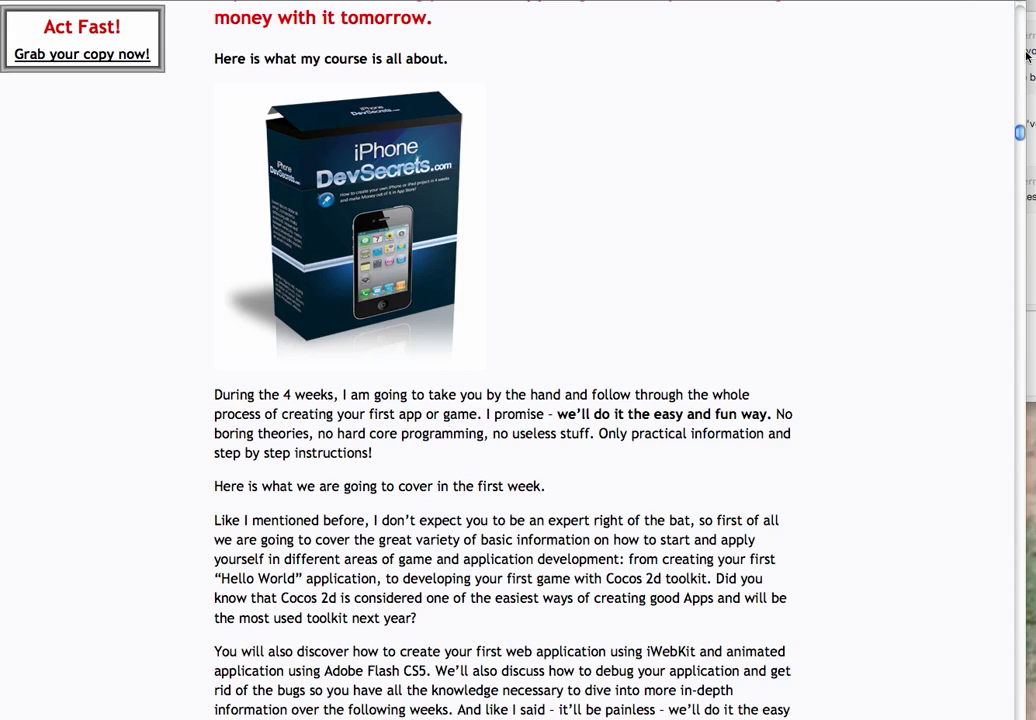
Save the course box image to the Desktop and return to the ClickBank listing
{"action": "mouse_move", "coordinate": [1022, 131]}
{"action": "left_mouse_down"}
{"action": "mouse_move", "coordinate": [1015, 8]}
{"action": "mouse_move", "coordinate": [1015, 172]}
{"action": "mouse_move", "coordinate": [1017, 120]}
{"action": "mouse_move", "coordinate": [1018, 130]}
{"action": "left_mouse_up"}
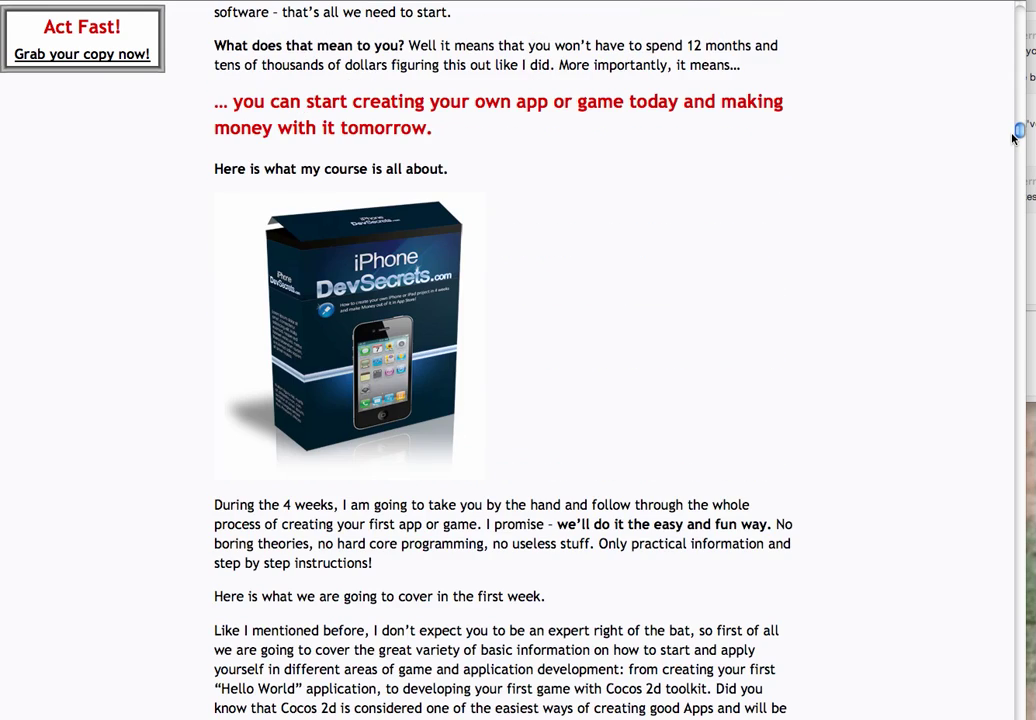
{"action": "right_click", "coordinate": [356, 362]}
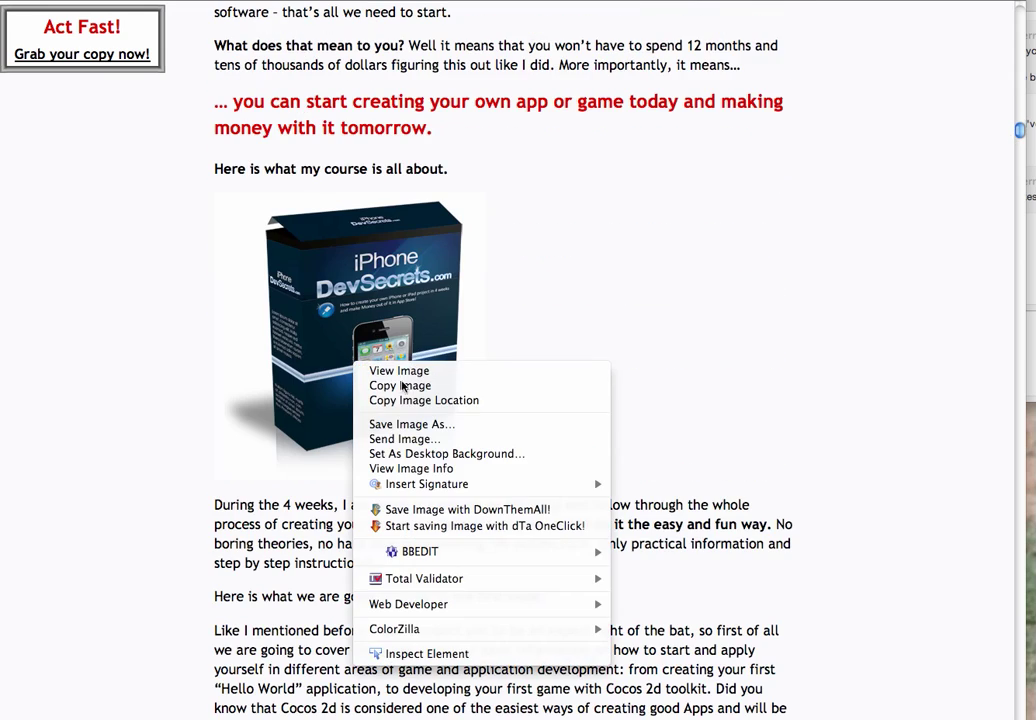
{"action": "left_click", "coordinate": [432, 426]}
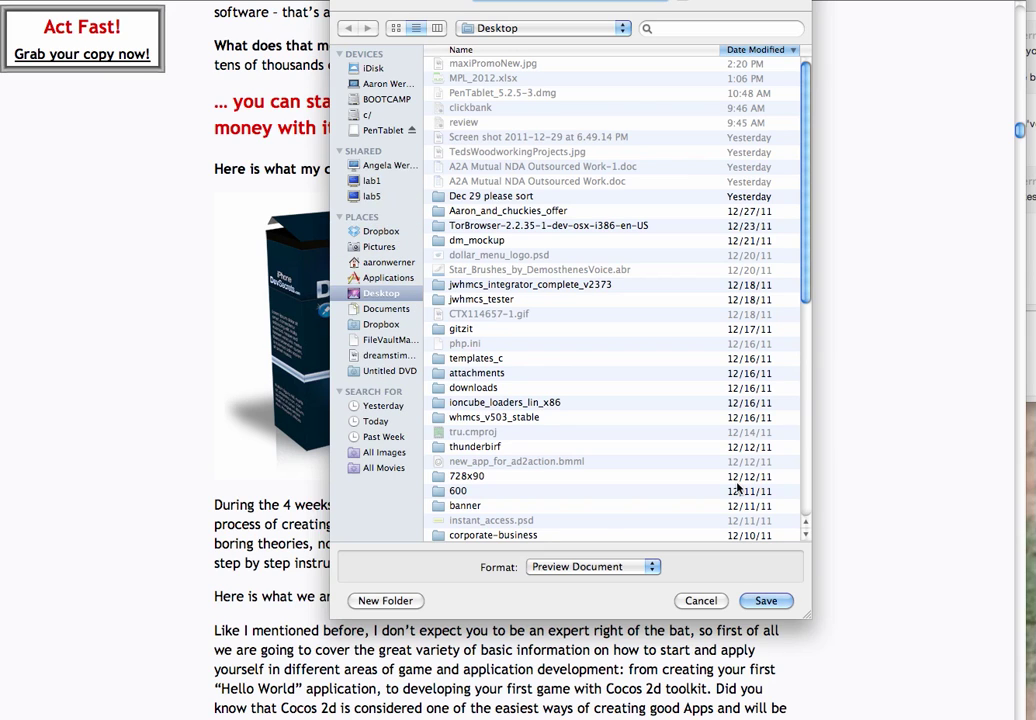
{"action": "left_click", "coordinate": [785, 598]}
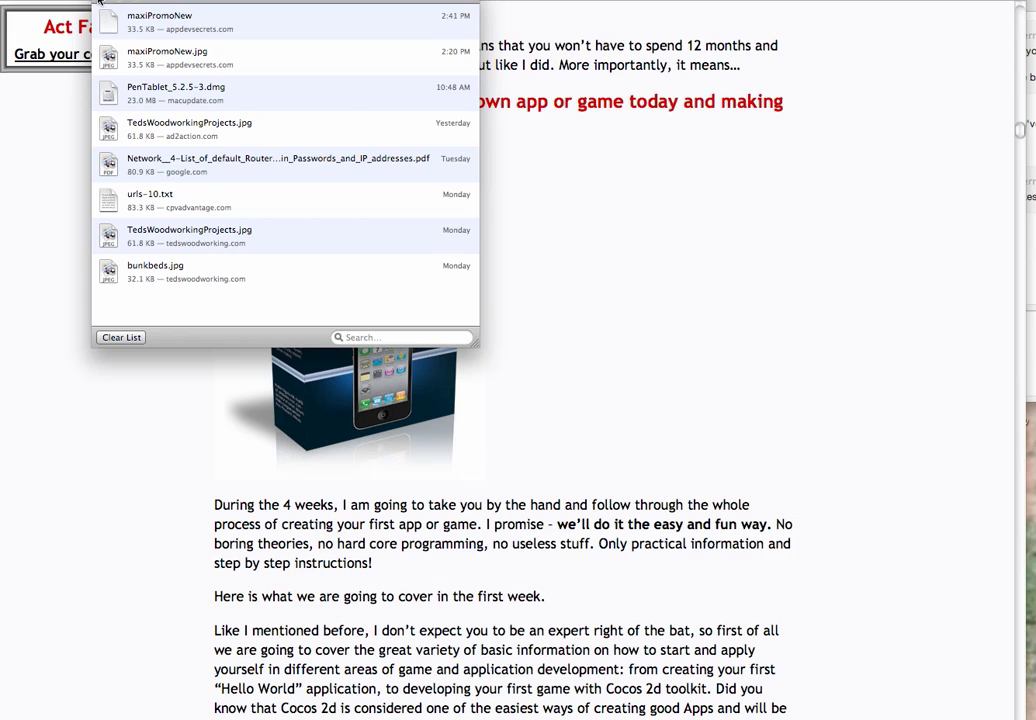
{"action": "left_click", "coordinate": [98, 2]}
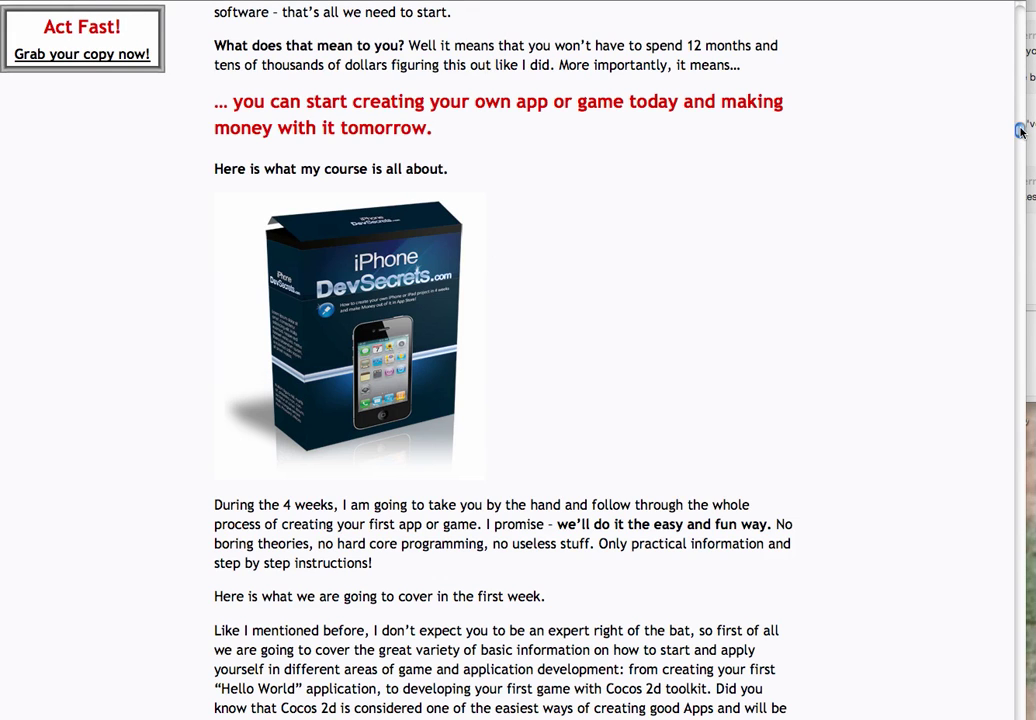
{"action": "left_click_drag", "start_coordinate": [1020, 130], "coordinate": [1020, 12]}
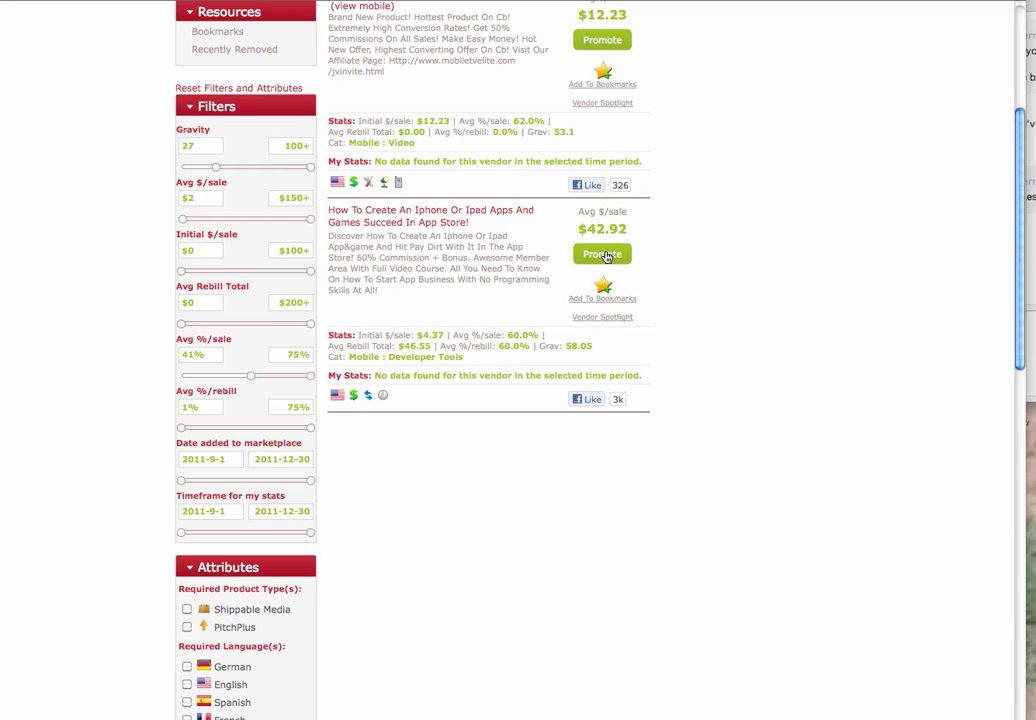
Generate the devsecrets HopLink from Promote and copy its URL
{"action": "left_click", "coordinate": [603, 255]}
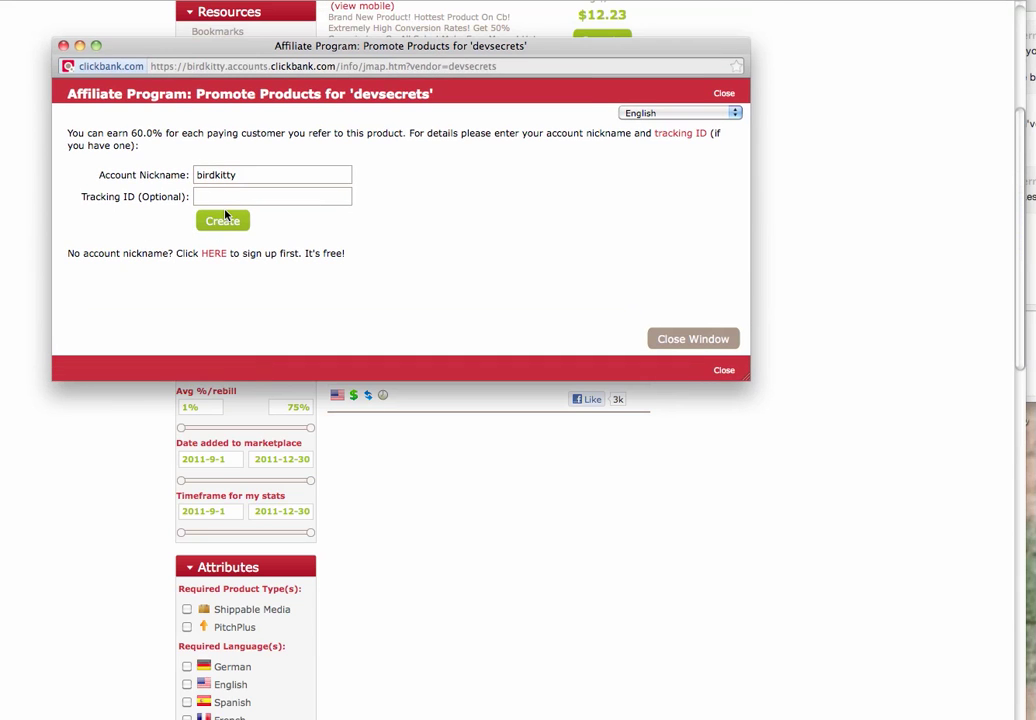
{"action": "left_click", "coordinate": [224, 219]}
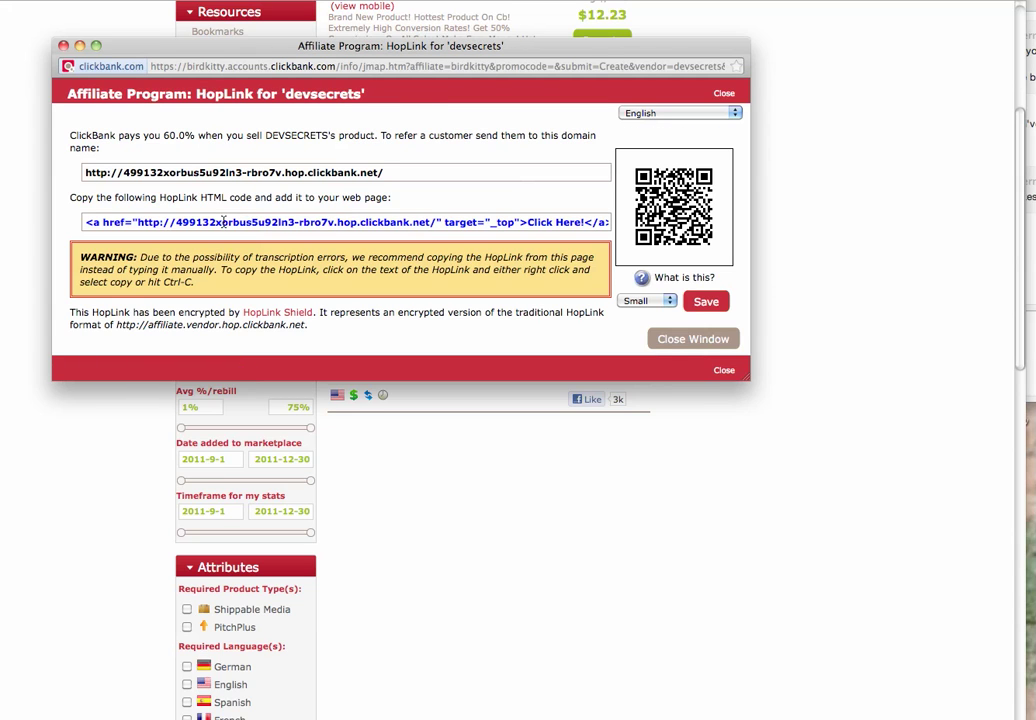
{"action": "left_click", "coordinate": [398, 172]}
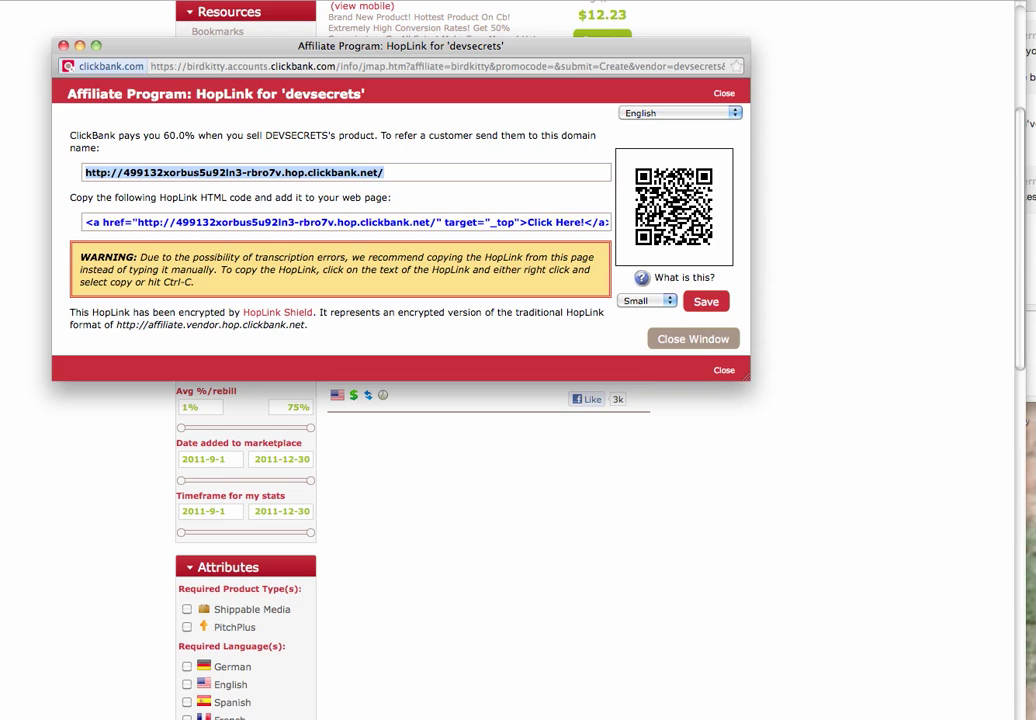
{"action": "right_click", "coordinate": [97, 176]}
{"action": "left_click", "coordinate": [137, 244]}
{"action": "left_click", "coordinate": [63, 45]}
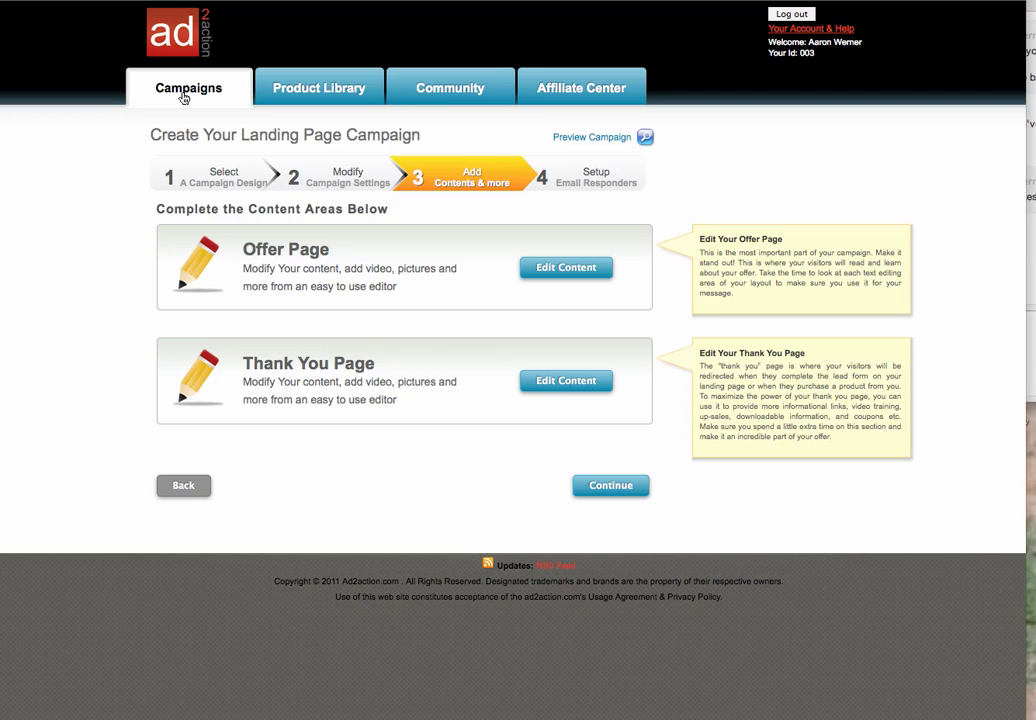
Start a new campaign from the Campaigns list
{"action": "left_click", "coordinate": [183, 95]}
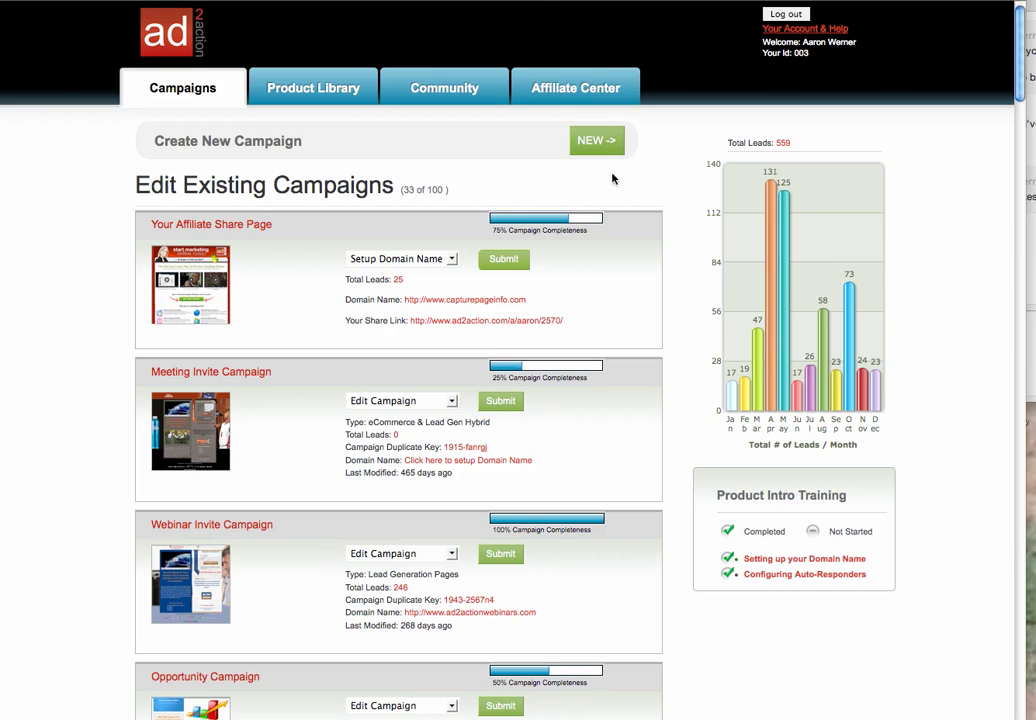
{"action": "left_click", "coordinate": [590, 140]}
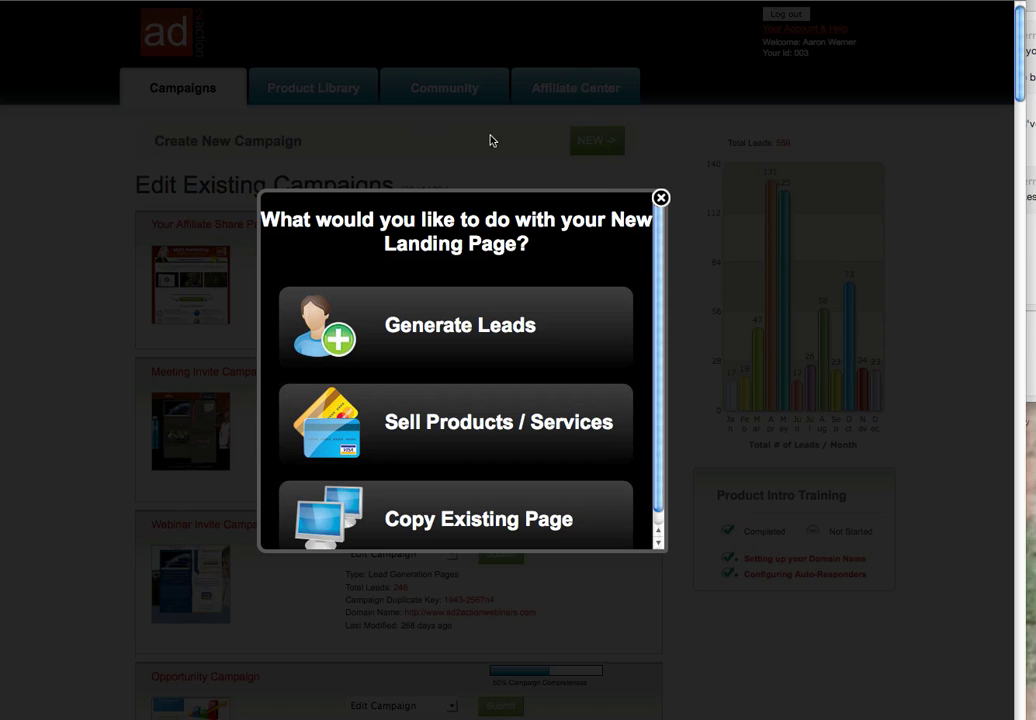
Choose Generate Leads and name the campaign 'Click Bank Test'
{"action": "left_click", "coordinate": [503, 292]}
{"action": "left_click", "coordinate": [499, 280]}
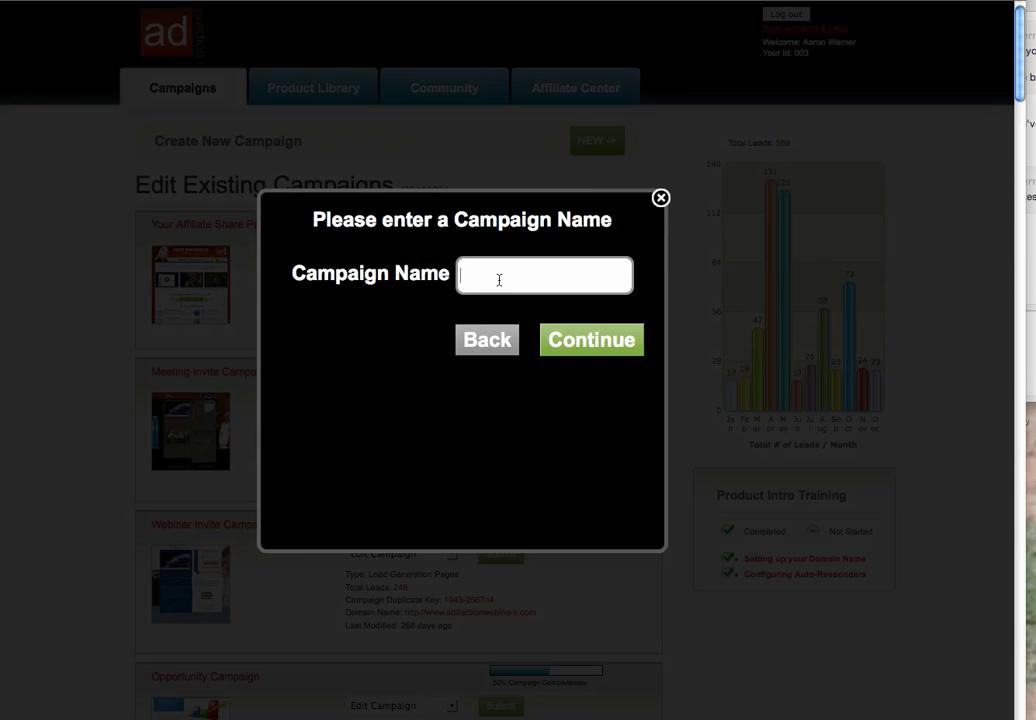
{"action": "type", "text": "Click Bank Test"}
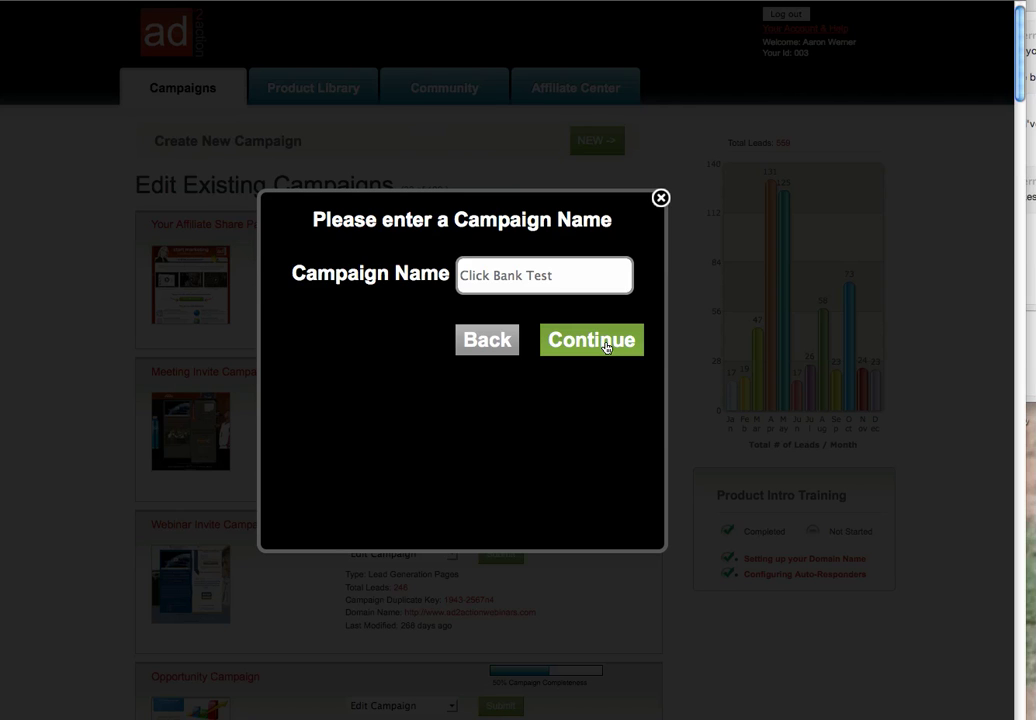
{"action": "left_click", "coordinate": [603, 342]}
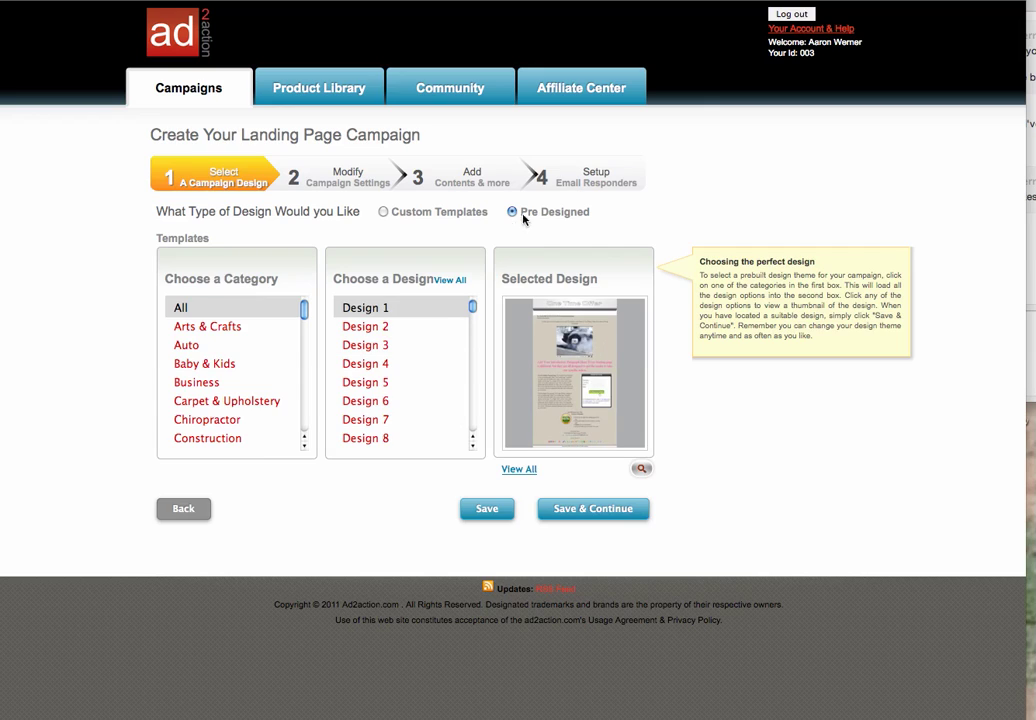
Pick the CPV Ad 750X550 design under Custom Templates and save it
{"action": "left_click", "coordinate": [384, 213]}
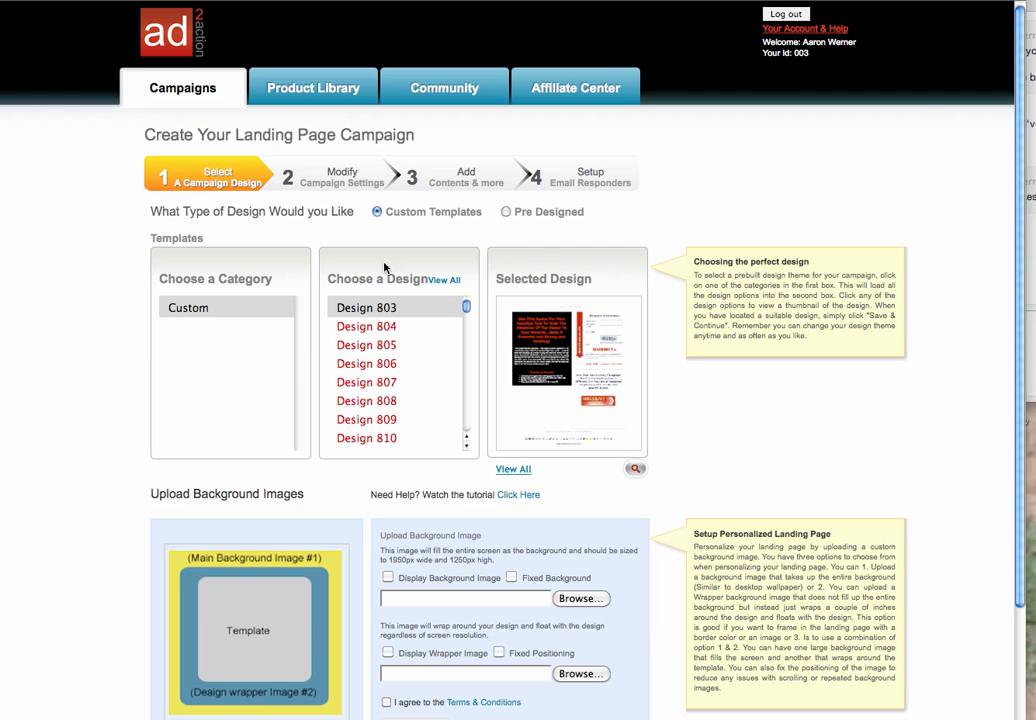
{"action": "left_click_drag", "start_coordinate": [468, 308], "coordinate": [467, 437]}
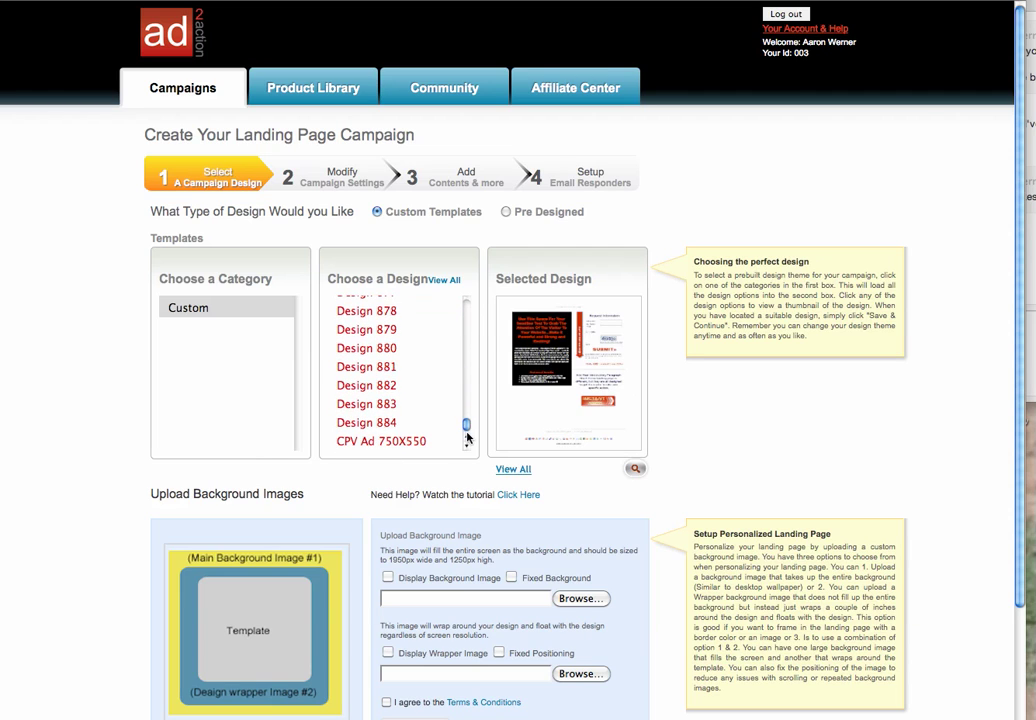
{"action": "left_click", "coordinate": [373, 448]}
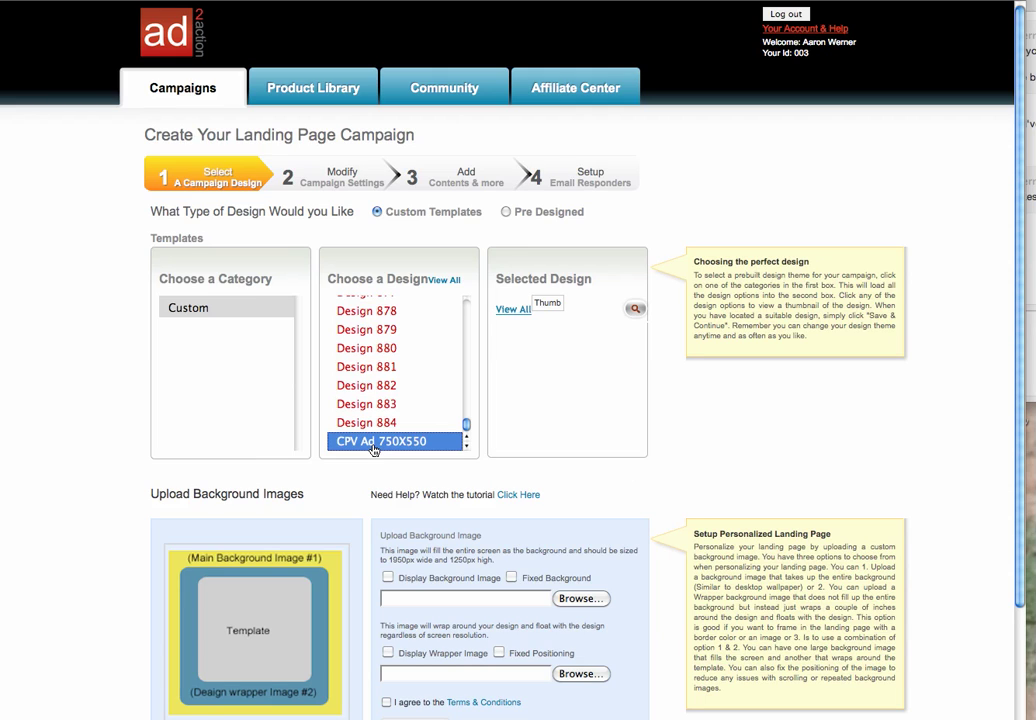
{"action": "scroll", "coordinate": [1018, 487], "scroll_direction": "down", "scroll_amount": 3}
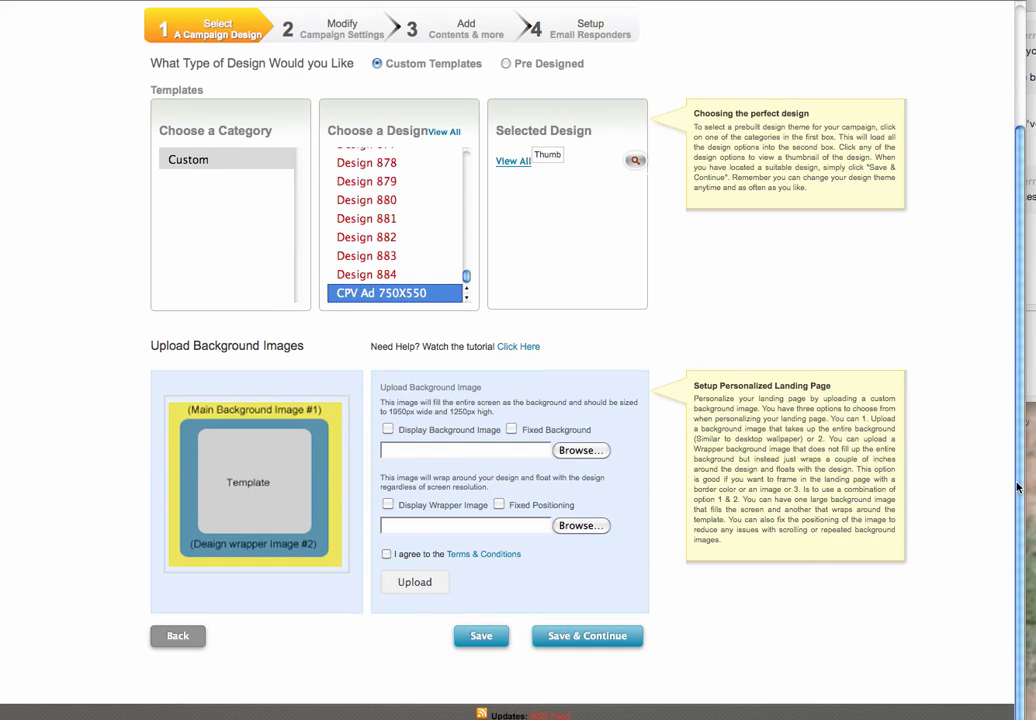
{"action": "left_click", "coordinate": [562, 636]}
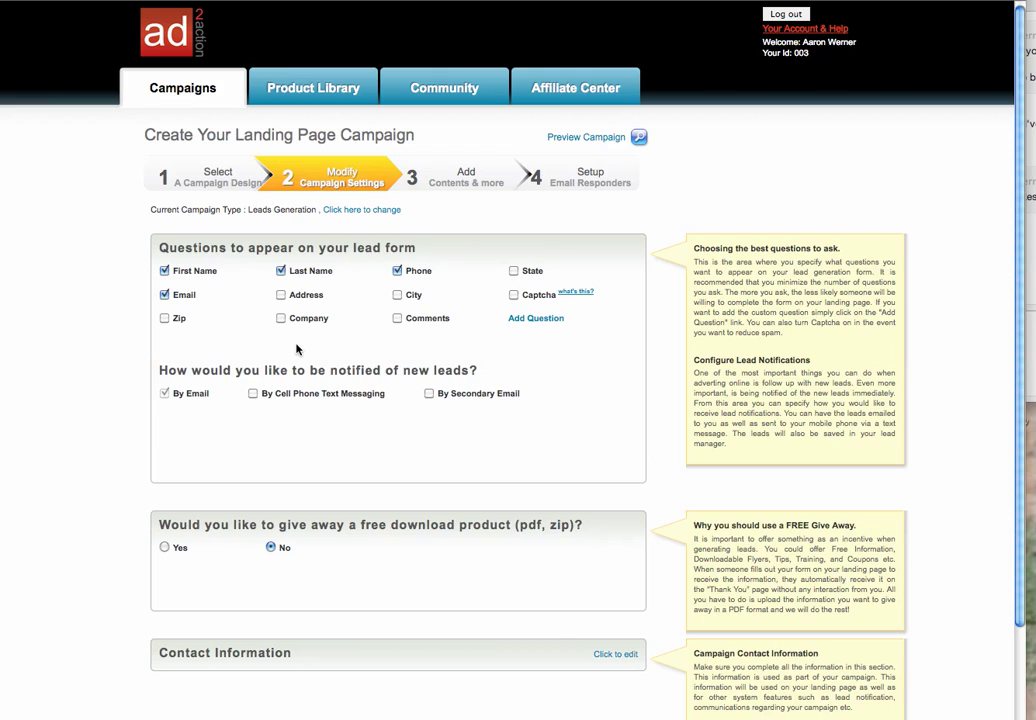
Uncheck Phone so the lead form asks only name and email
{"action": "left_click", "coordinate": [396, 270]}
{"action": "left_click_drag", "start_coordinate": [1020, 489], "coordinate": [1013, 580]}
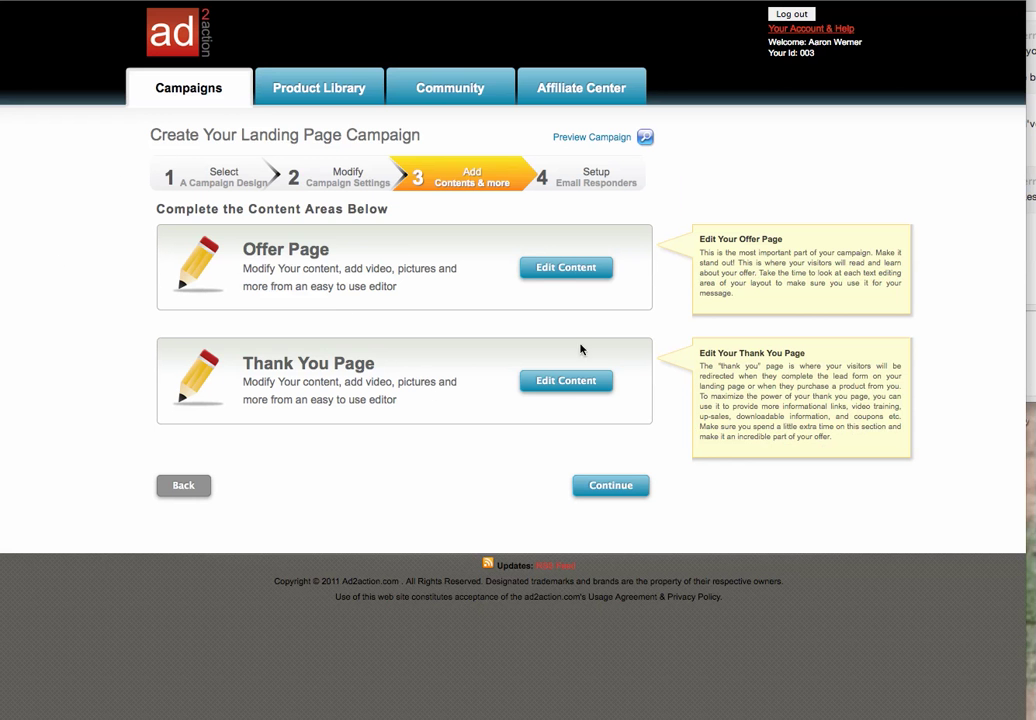
Open the Offer Page in the page editor via Edit Content
{"action": "left_click", "coordinate": [563, 268]}
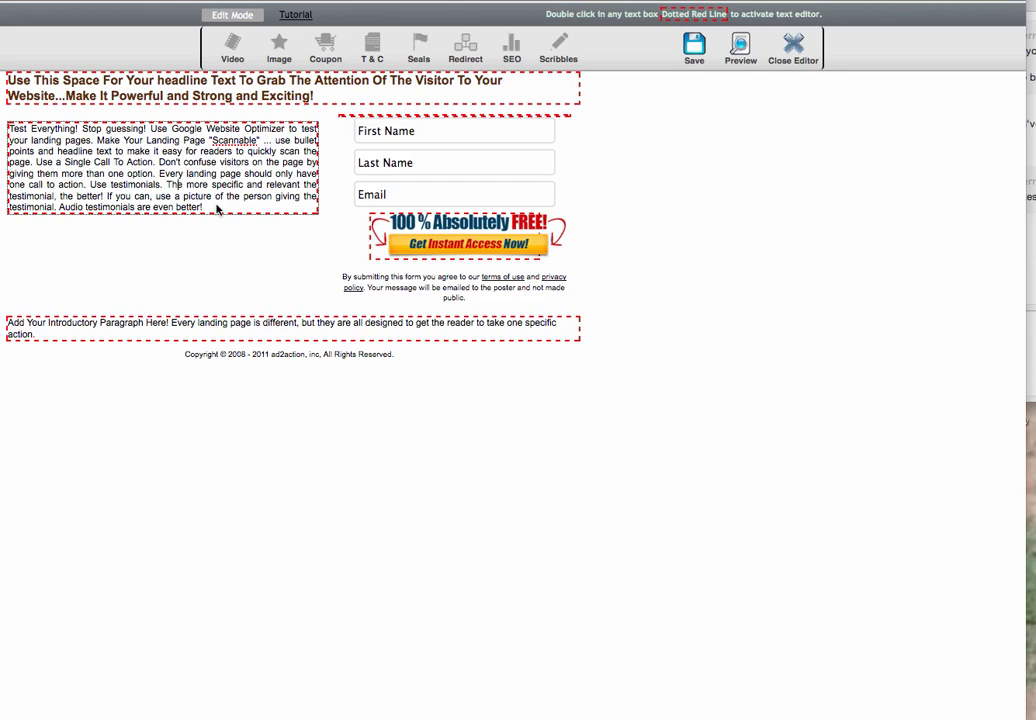
Delete the left placeholder paragraph and upload maxiPromoNew.jpg to the image library
{"action": "left_click_drag", "start_coordinate": [216, 208], "coordinate": [6, 122]}
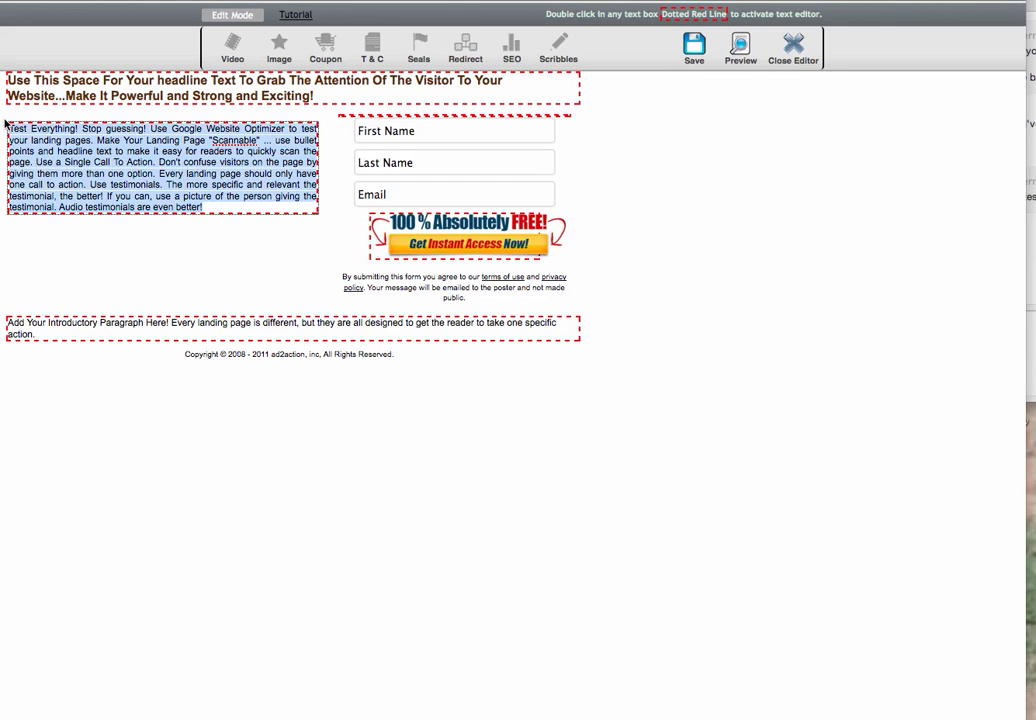
{"action": "key", "text": "BackSpace"}
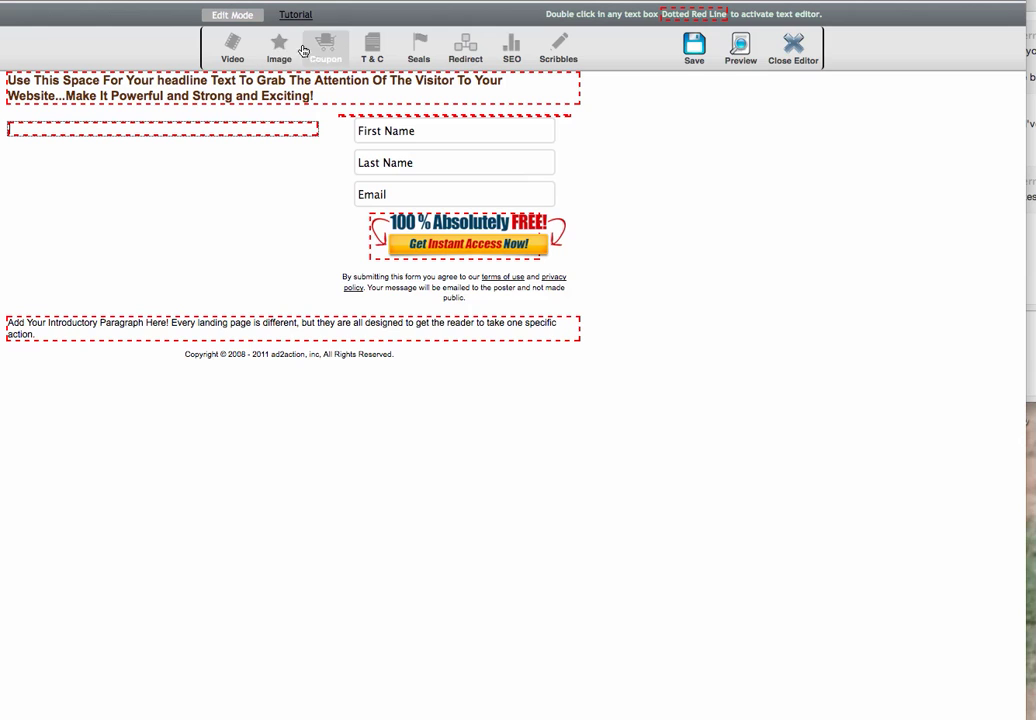
{"action": "left_click", "coordinate": [280, 50]}
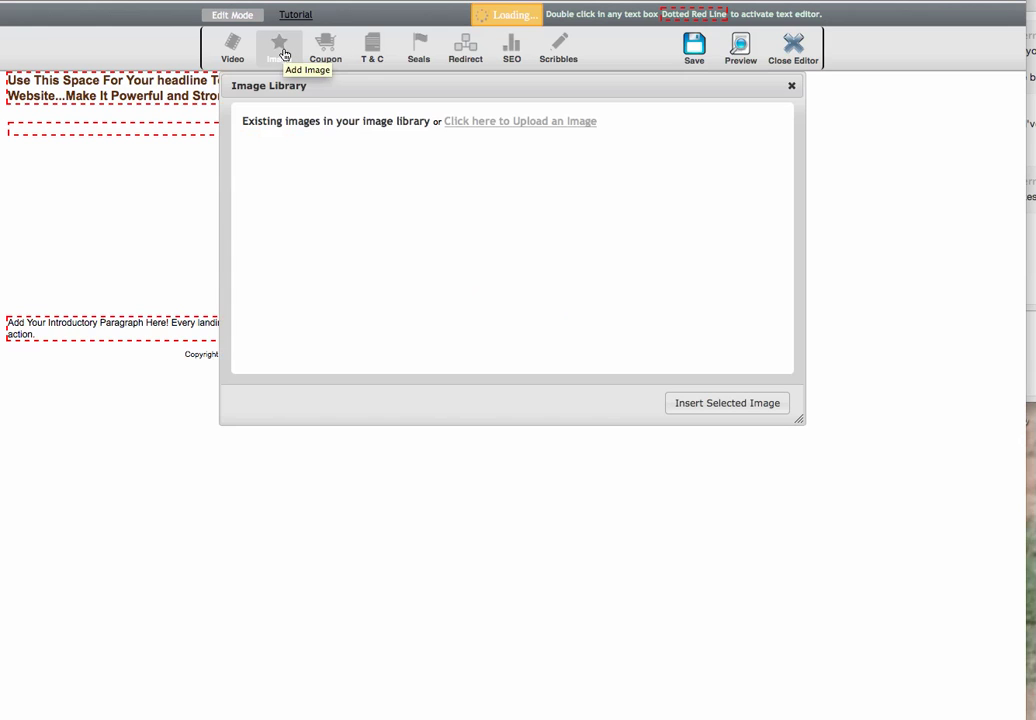
{"action": "left_click", "coordinate": [483, 126]}
{"action": "left_click", "coordinate": [419, 161]}
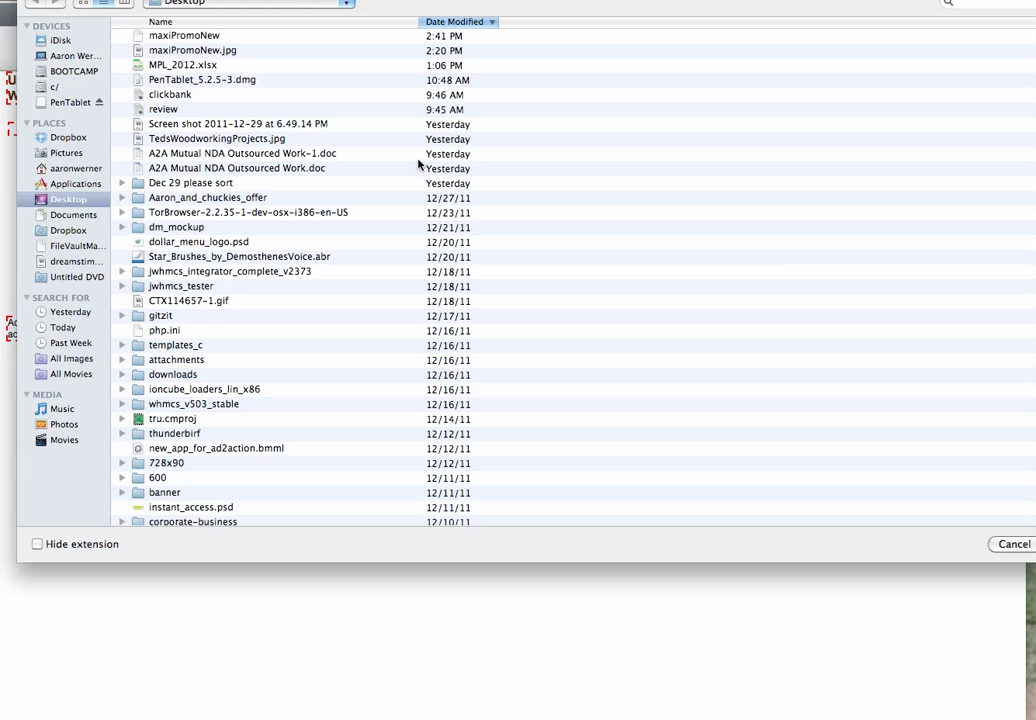
{"action": "left_click", "coordinate": [131, 48]}
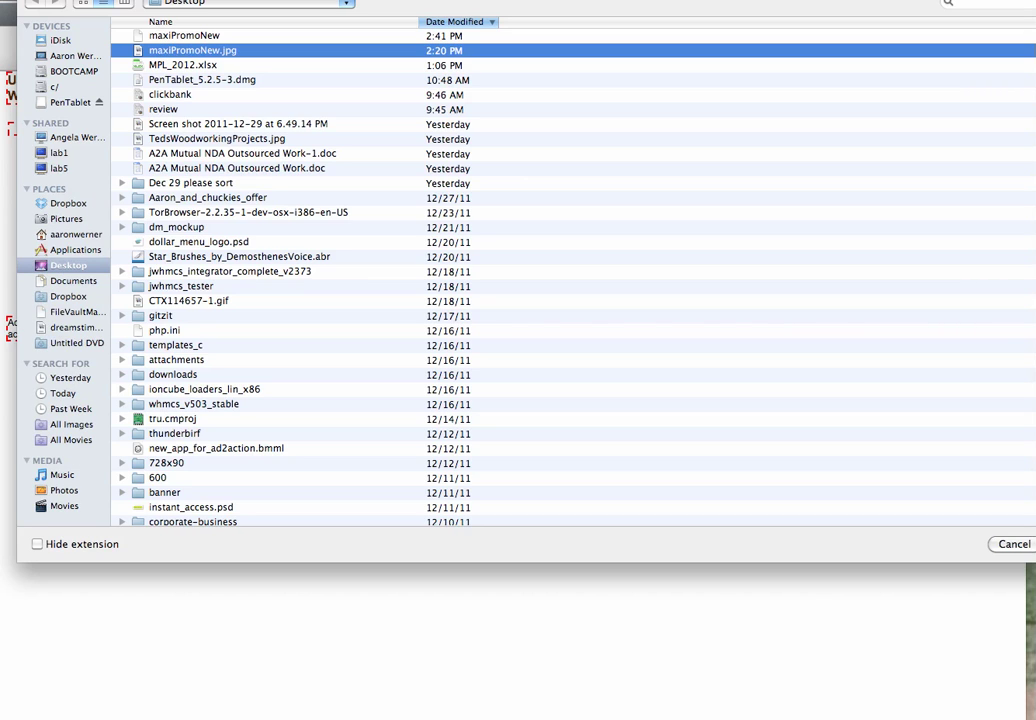
{"action": "key", "text": "Return"}
{"action": "left_click", "coordinate": [541, 162]}
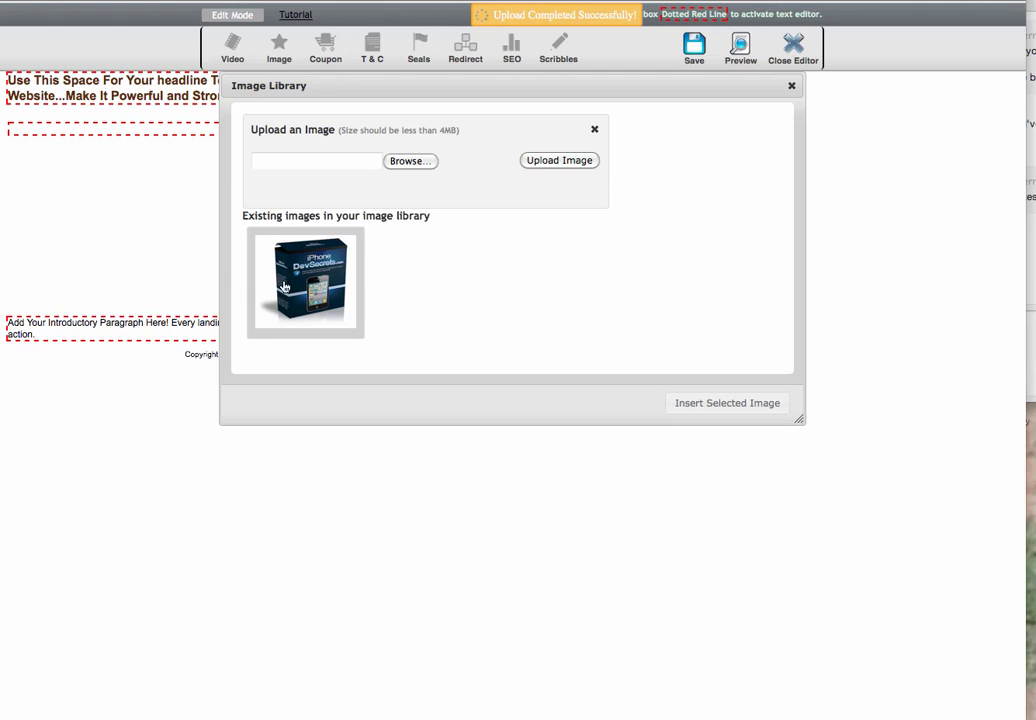
Insert the iPhone DevSecrets image into the left box, shrink it and centre it
{"action": "left_click", "coordinate": [743, 402]}
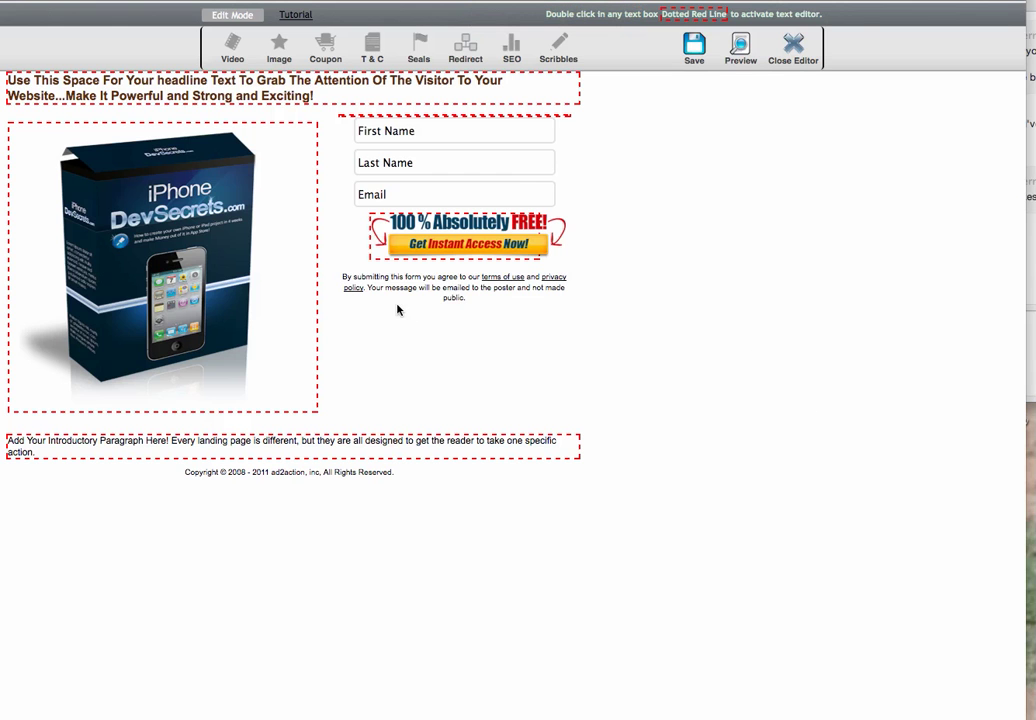
{"action": "left_click", "coordinate": [240, 300]}
{"action": "left_click_drag", "start_coordinate": [278, 410], "coordinate": [229, 358]}
{"action": "left_click", "coordinate": [251, 288]}
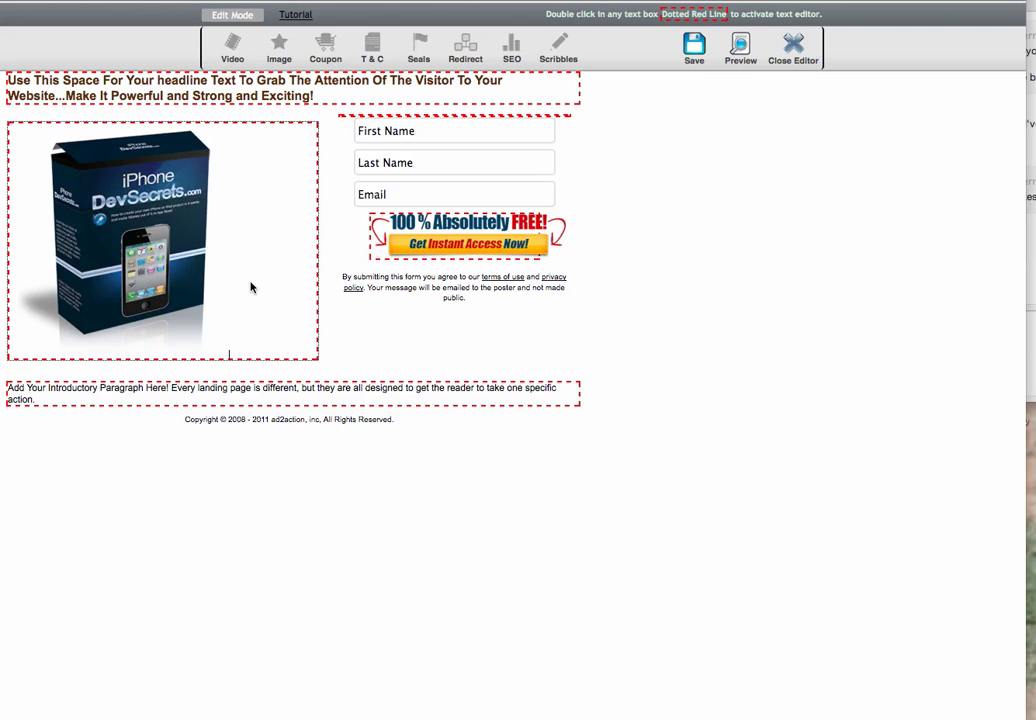
{"action": "double_click", "coordinate": [251, 288]}
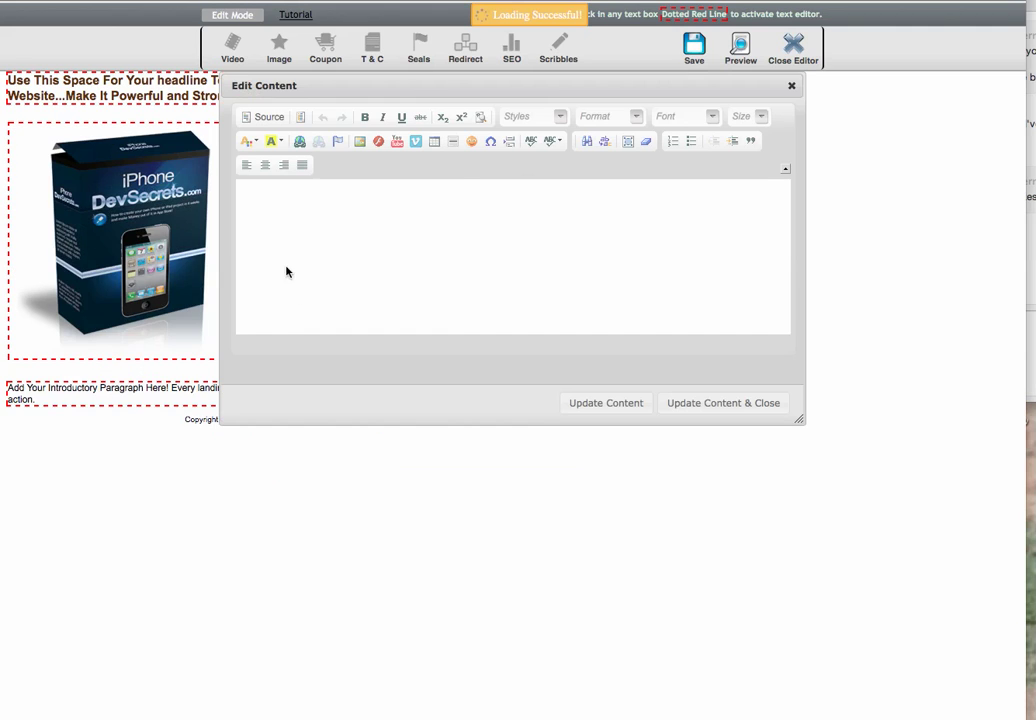
{"action": "left_click", "coordinate": [455, 210]}
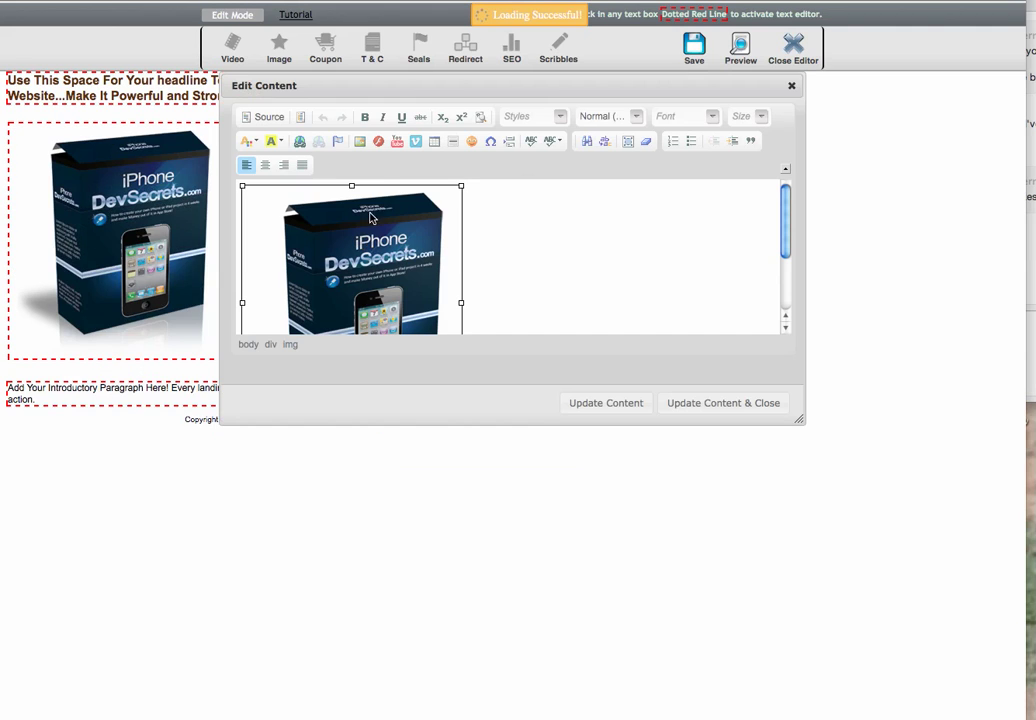
{"action": "left_click", "coordinate": [266, 164]}
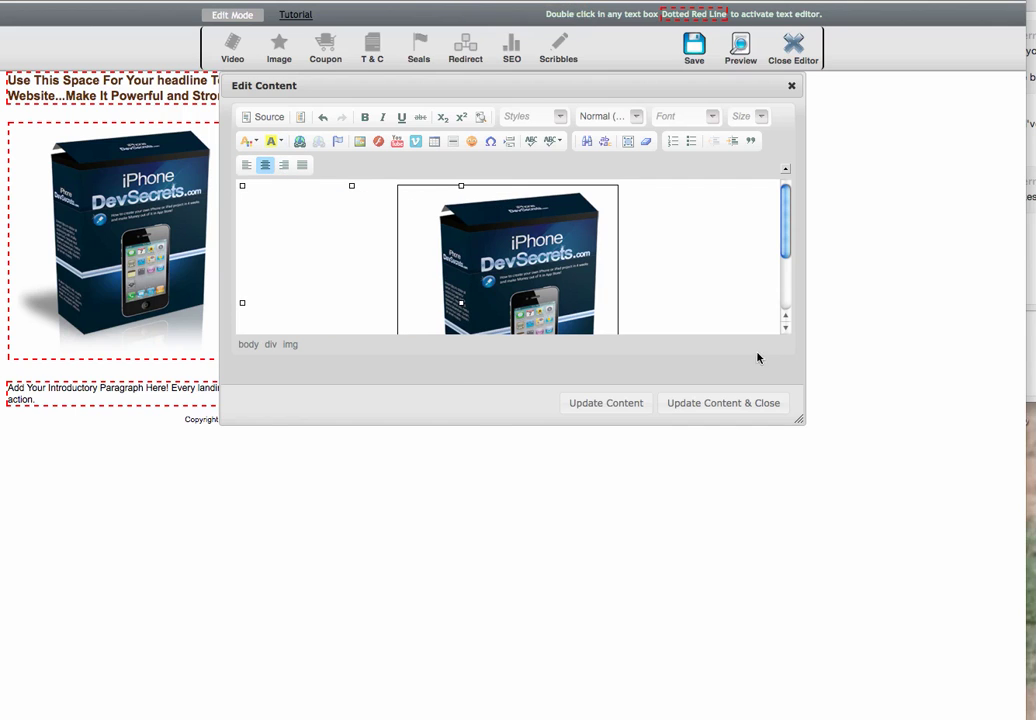
{"action": "left_click", "coordinate": [710, 404]}
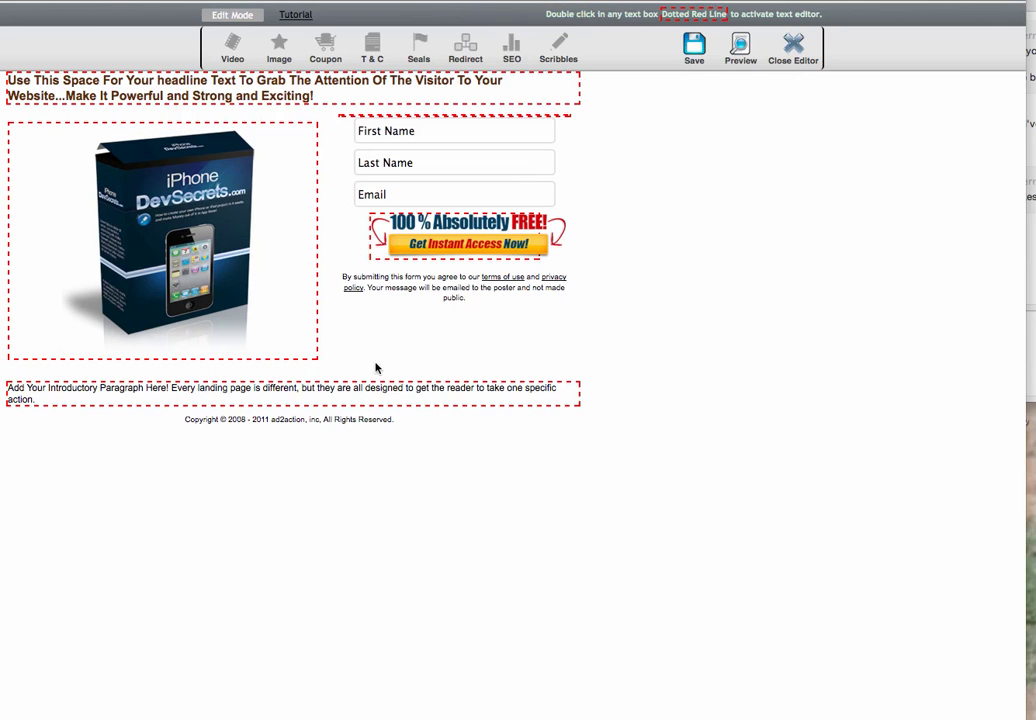
Set the form redirect to a custom URL with the pasted ClickBank HopLink and save
{"action": "left_click", "coordinate": [467, 50]}
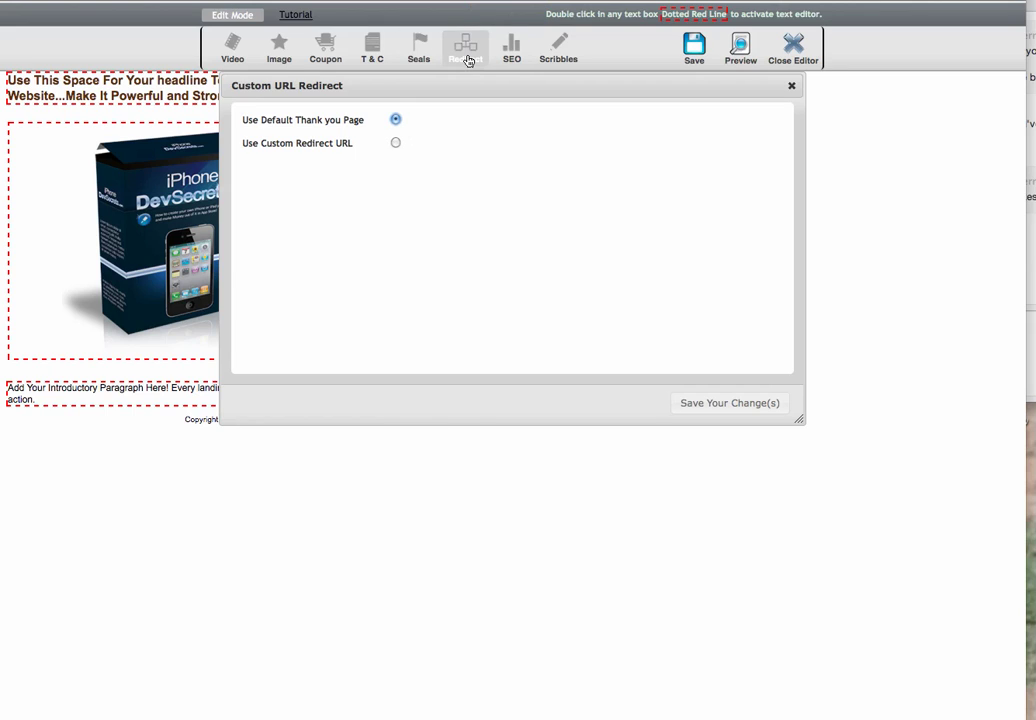
{"action": "left_click", "coordinate": [395, 143]}
{"action": "left_click_drag", "start_coordinate": [444, 190], "coordinate": [226, 194]}
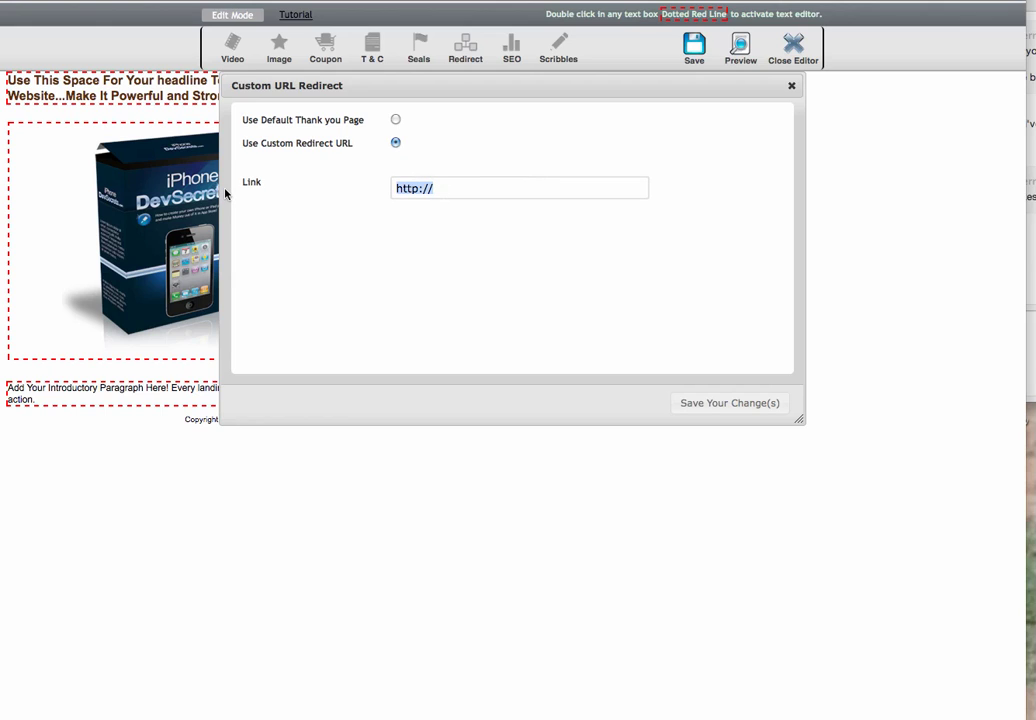
{"action": "key", "text": "super+v"}
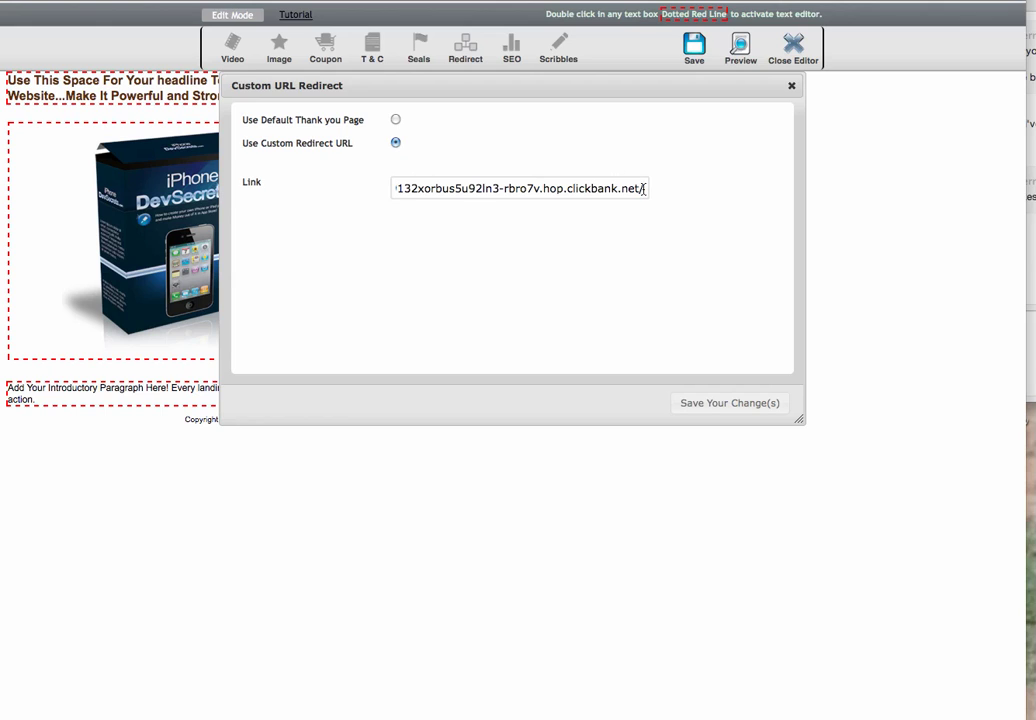
{"action": "left_click_drag", "start_coordinate": [645, 188], "coordinate": [273, 190]}
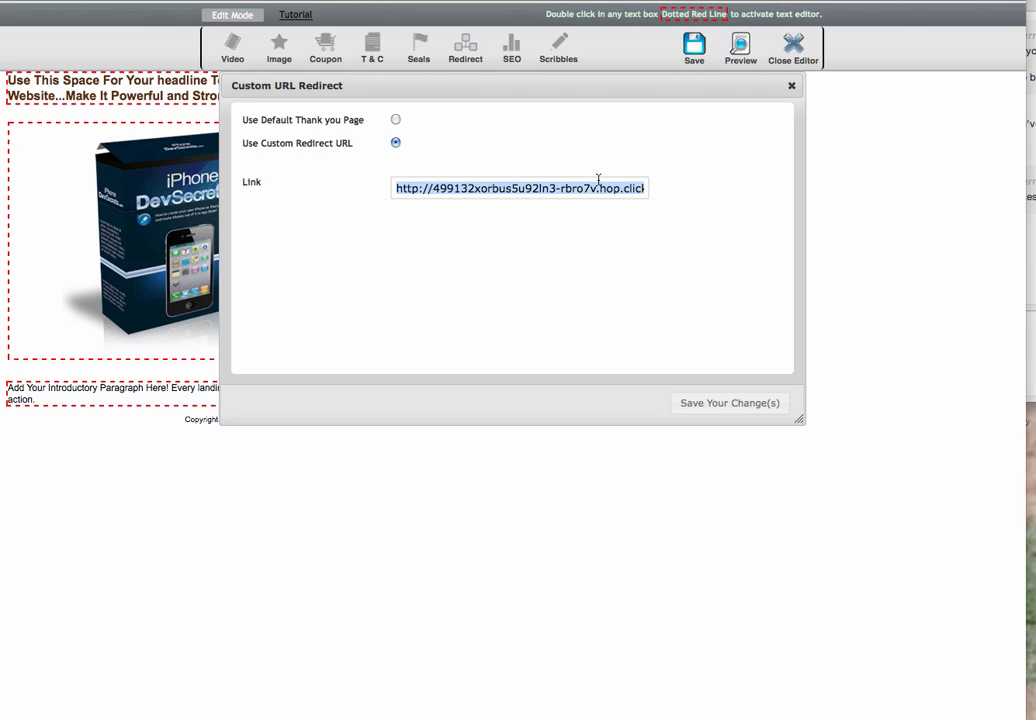
{"action": "left_click", "coordinate": [706, 404]}
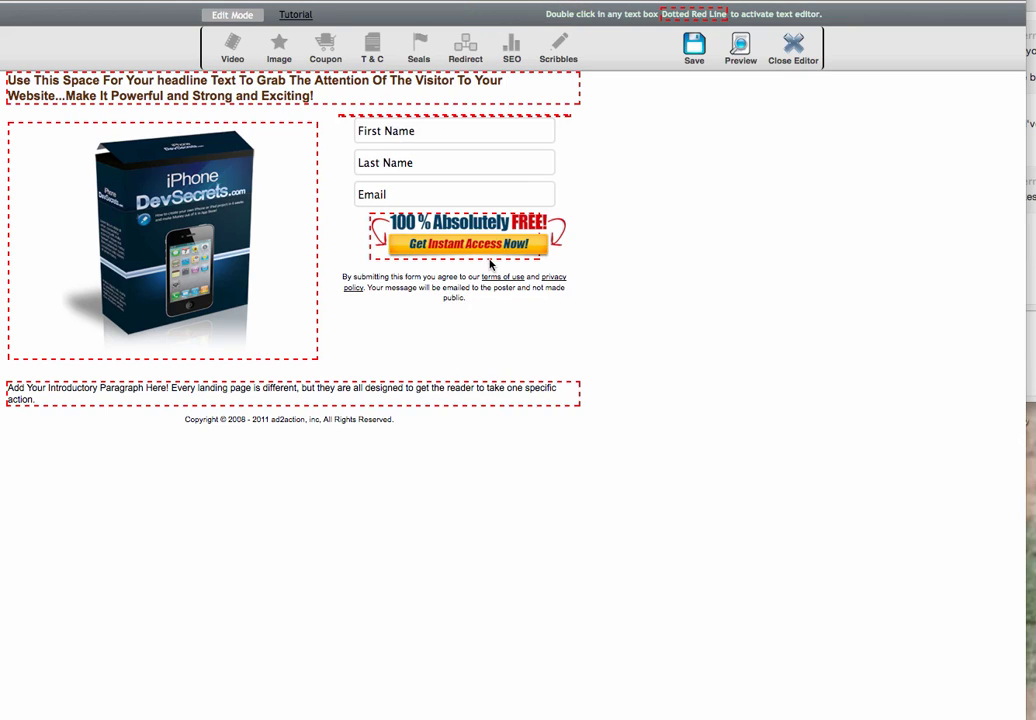
Replace the form's '100% Absolutely FREE' button with the yellow High Impact 'Get Instant Access' button
{"action": "left_click", "coordinate": [375, 260]}
{"action": "double_click", "coordinate": [375, 260]}
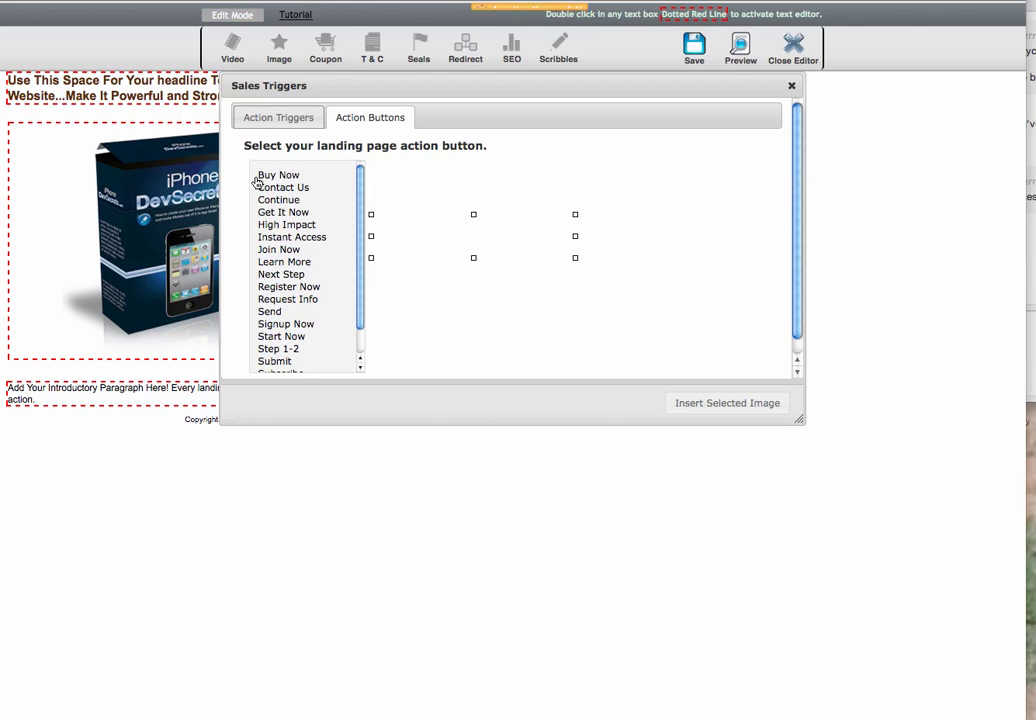
{"action": "left_click", "coordinate": [288, 228]}
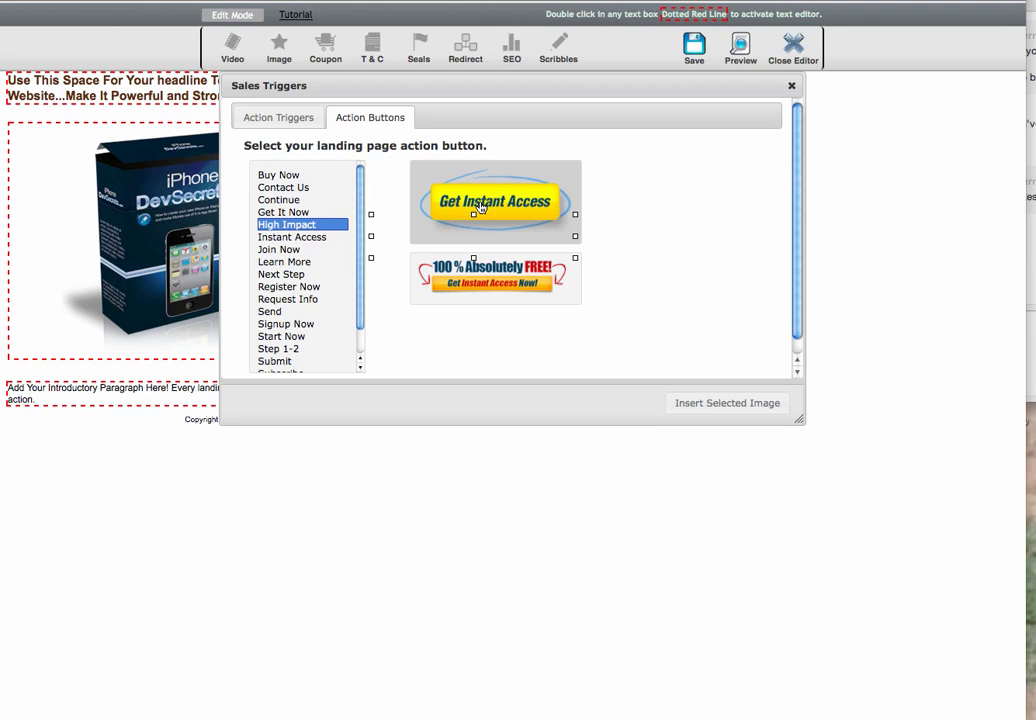
{"action": "left_click", "coordinate": [284, 213]}
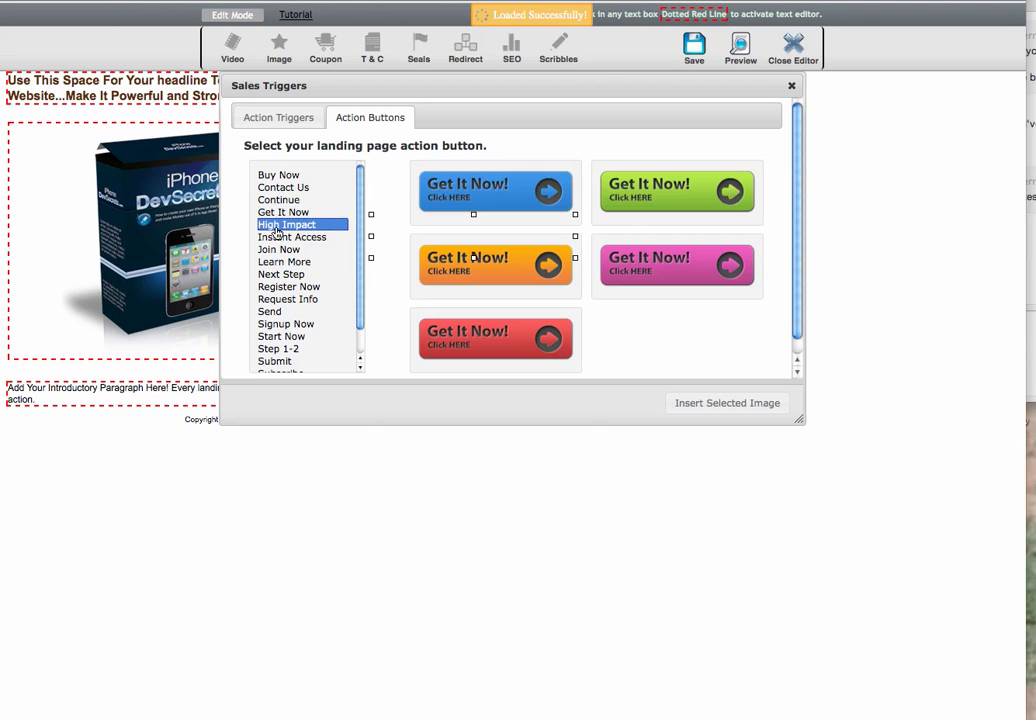
{"action": "left_click", "coordinate": [277, 236]}
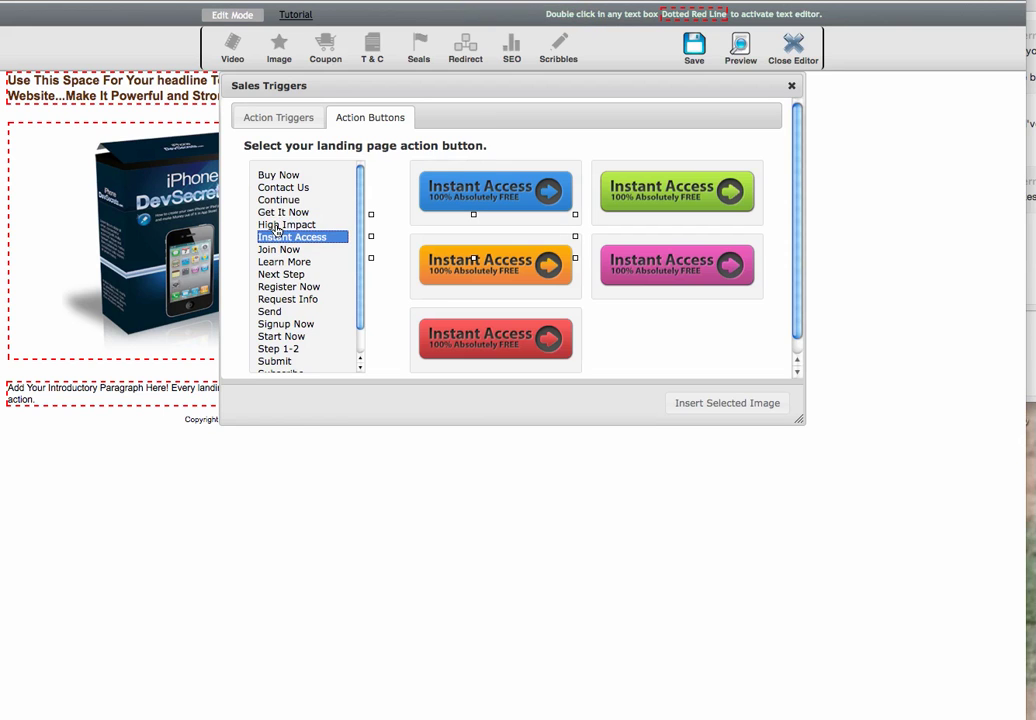
{"action": "left_click", "coordinate": [278, 225]}
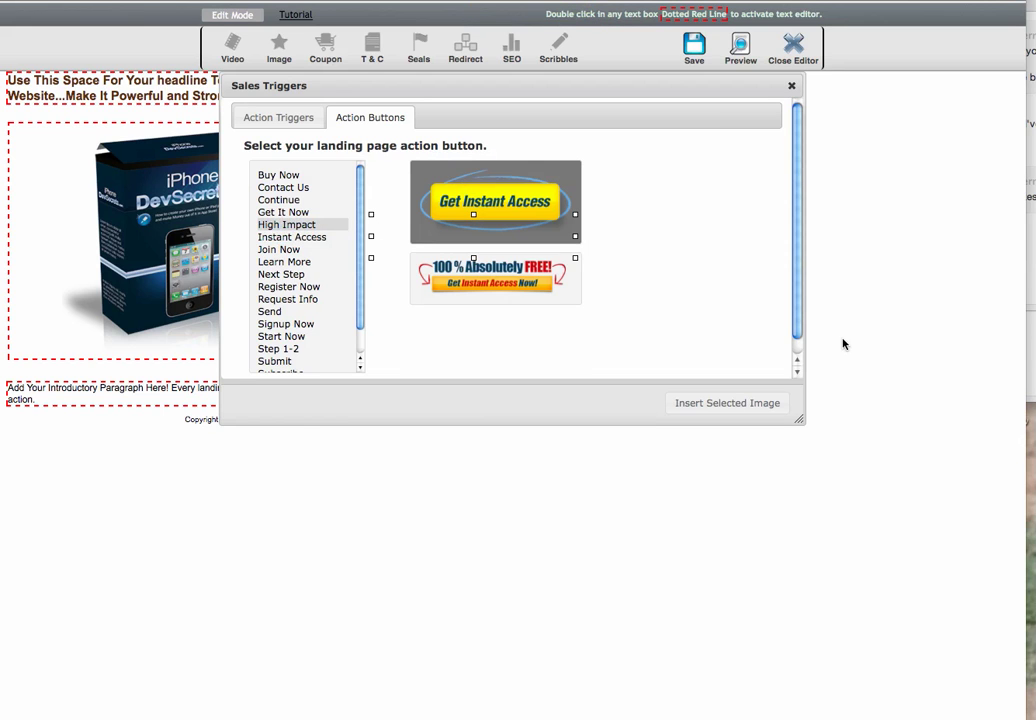
{"action": "left_click", "coordinate": [757, 402]}
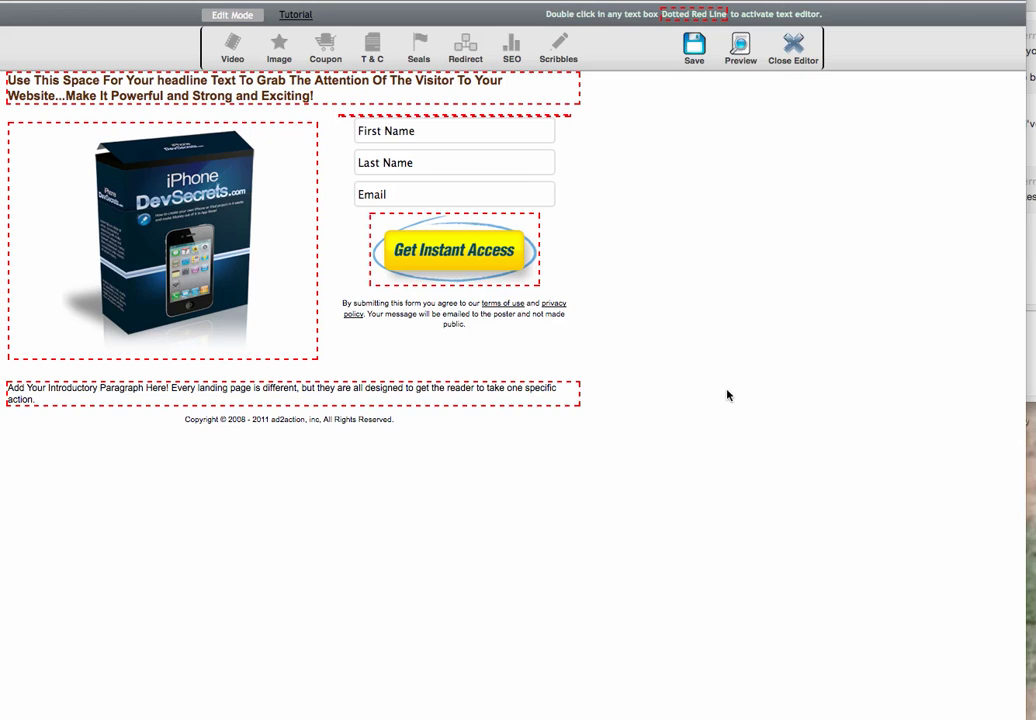
Edit the heading above the form to read 'Fill out Form for a Sneak Peak'
{"action": "double_click", "coordinate": [341, 119]}
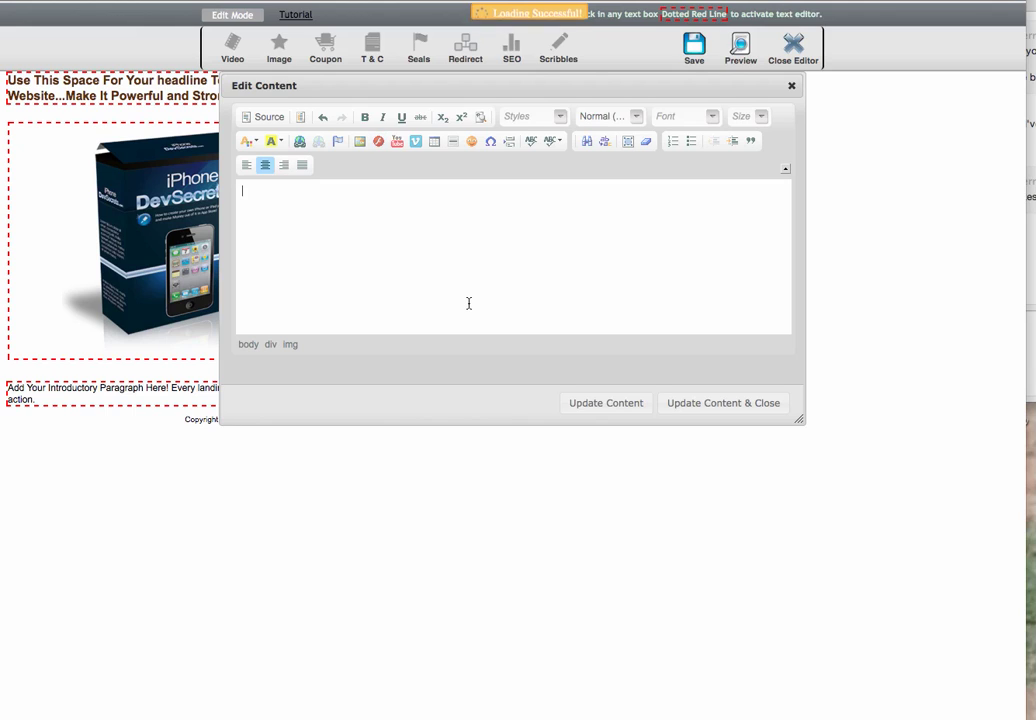
{"action": "type", "text": "Fill "}
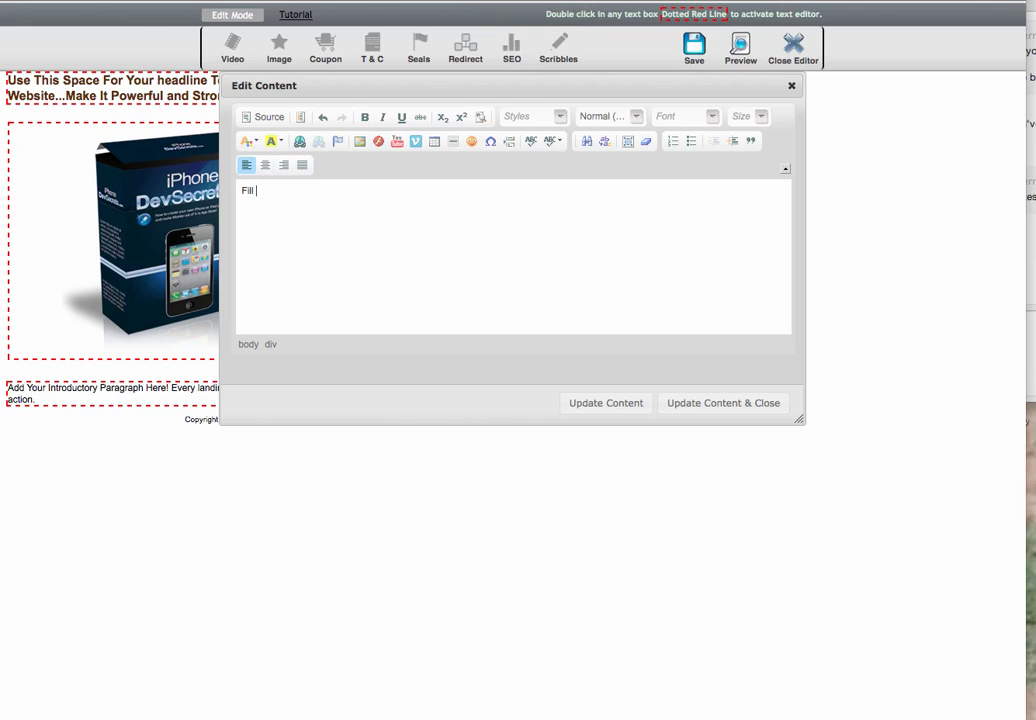
{"action": "type", "text": "out form for"}
{"action": "key", "text": "BackSpace"}
{"action": "key", "text": "BackSpace"}
{"action": "type", "text": "S"}
{"action": "key", "text": "BackSpace"}
{"action": "type", "text": "F"}
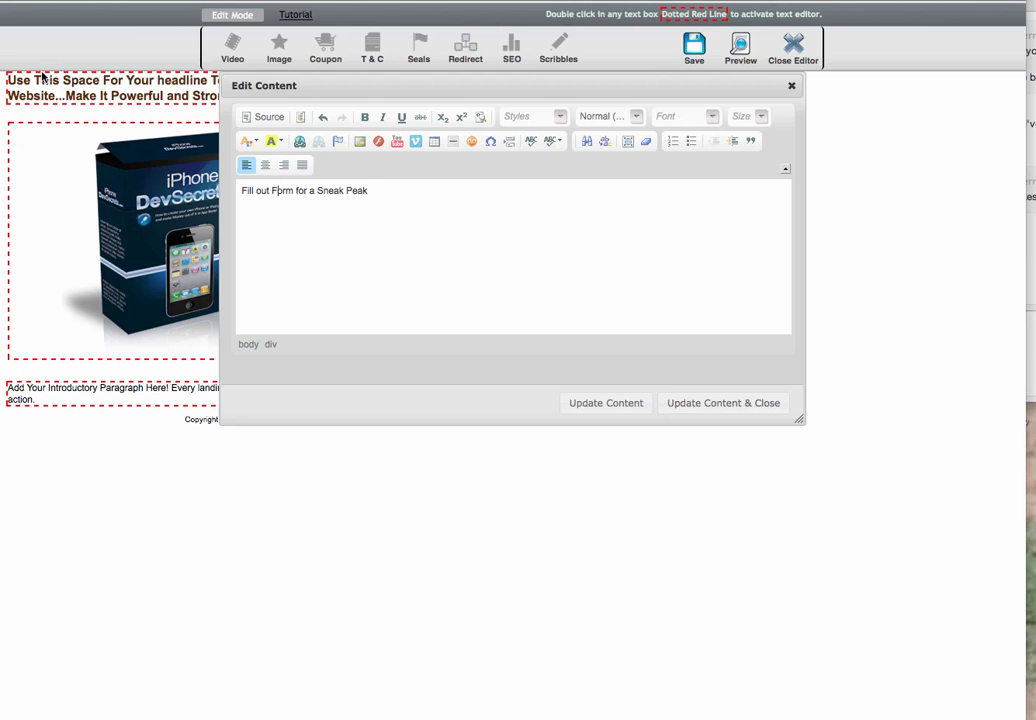
{"action": "left_click", "coordinate": [718, 405]}
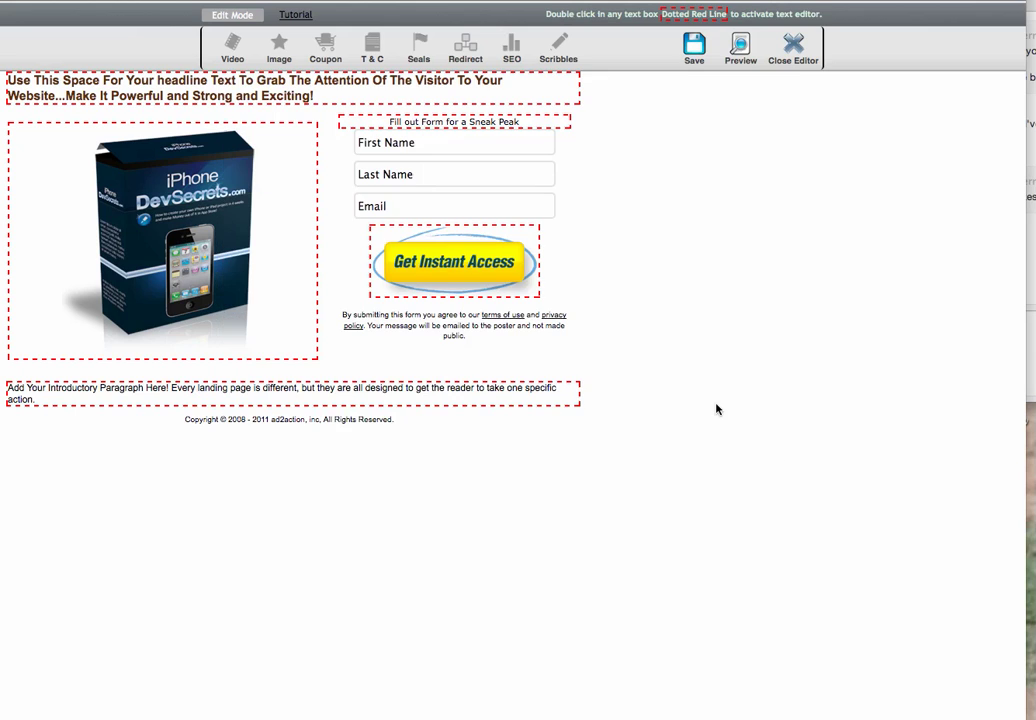
Format the heading centred, size 16, bold red on yellow, breaking the line before 'Sneak Peak'
{"action": "double_click", "coordinate": [529, 124]}
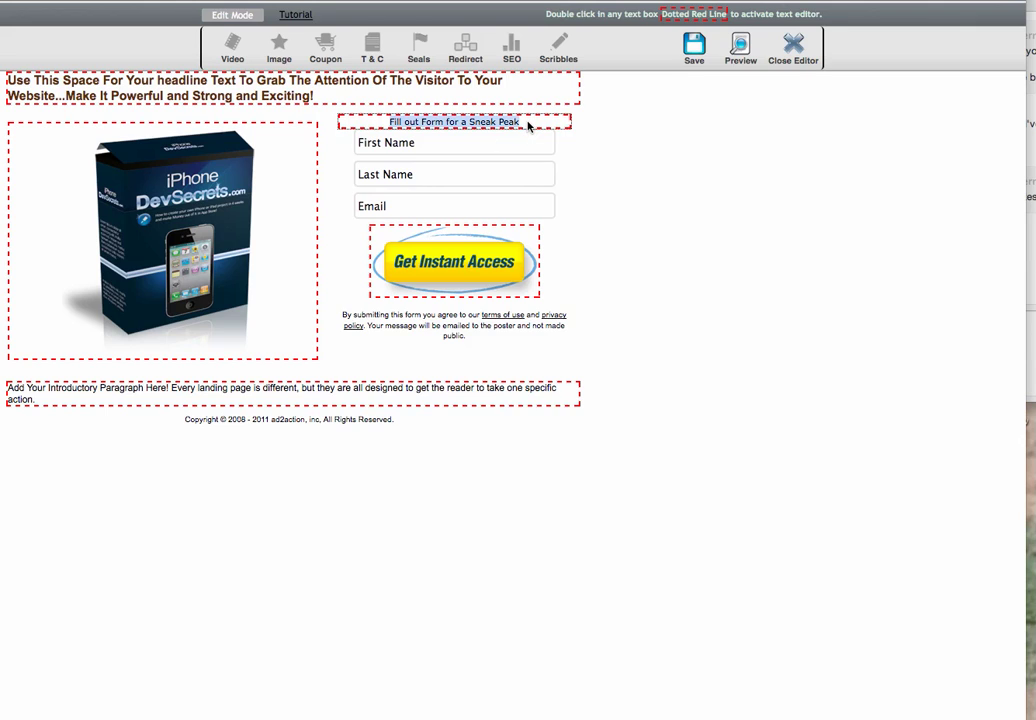
{"action": "left_click_drag", "start_coordinate": [370, 190], "coordinate": [228, 175]}
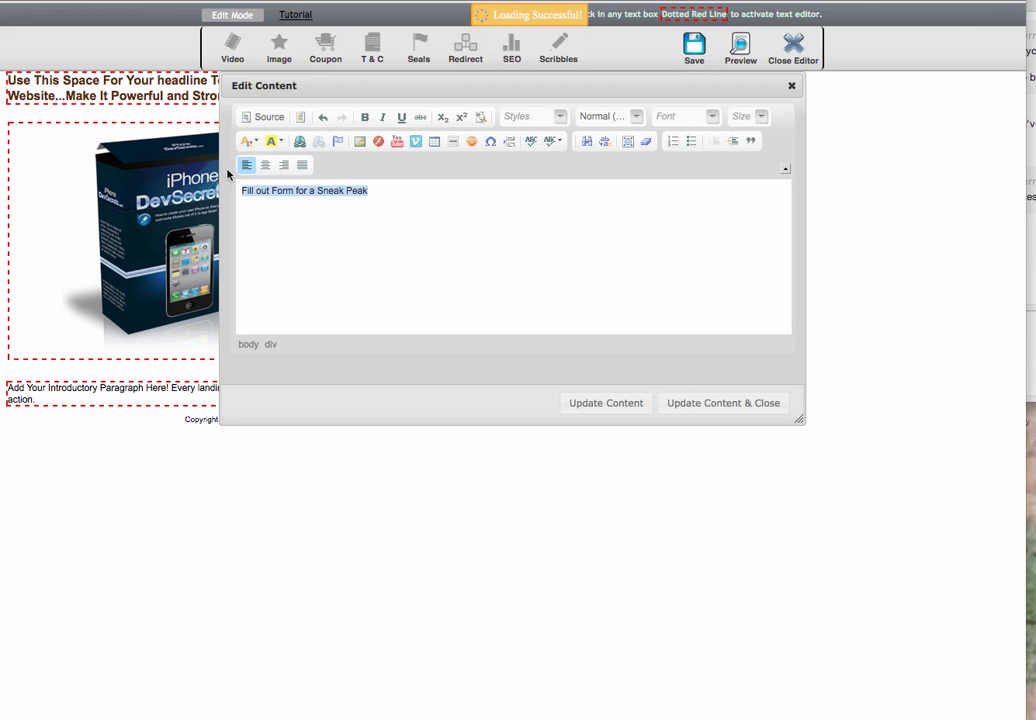
{"action": "left_click", "coordinate": [265, 164]}
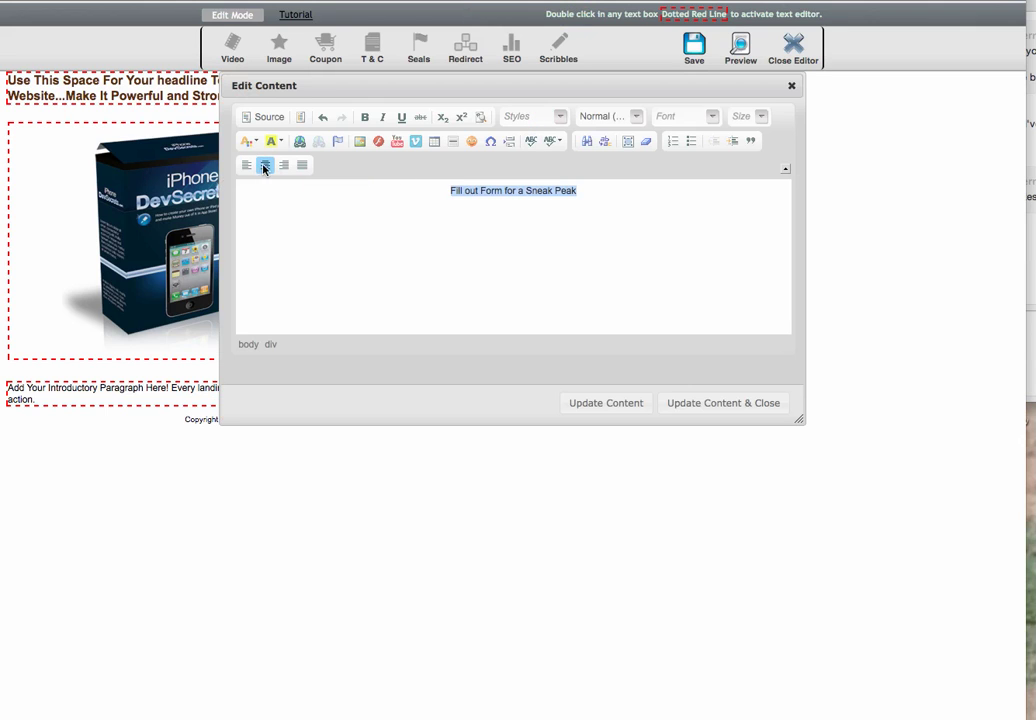
{"action": "left_click", "coordinate": [760, 117]}
{"action": "left_click", "coordinate": [744, 249]}
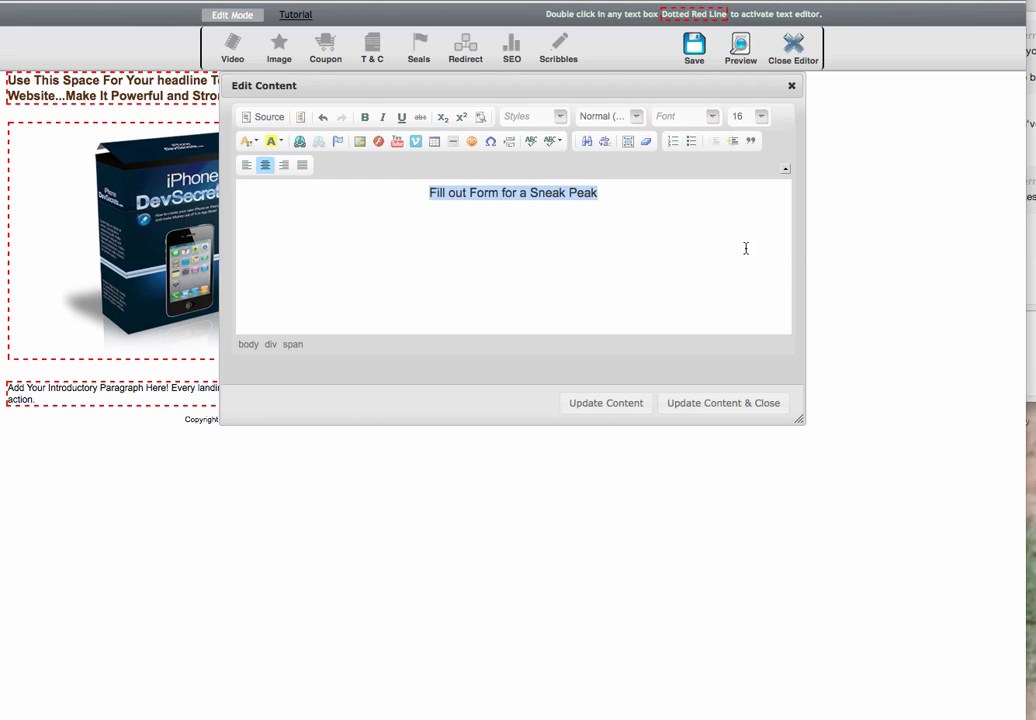
{"action": "left_click", "coordinate": [364, 117]}
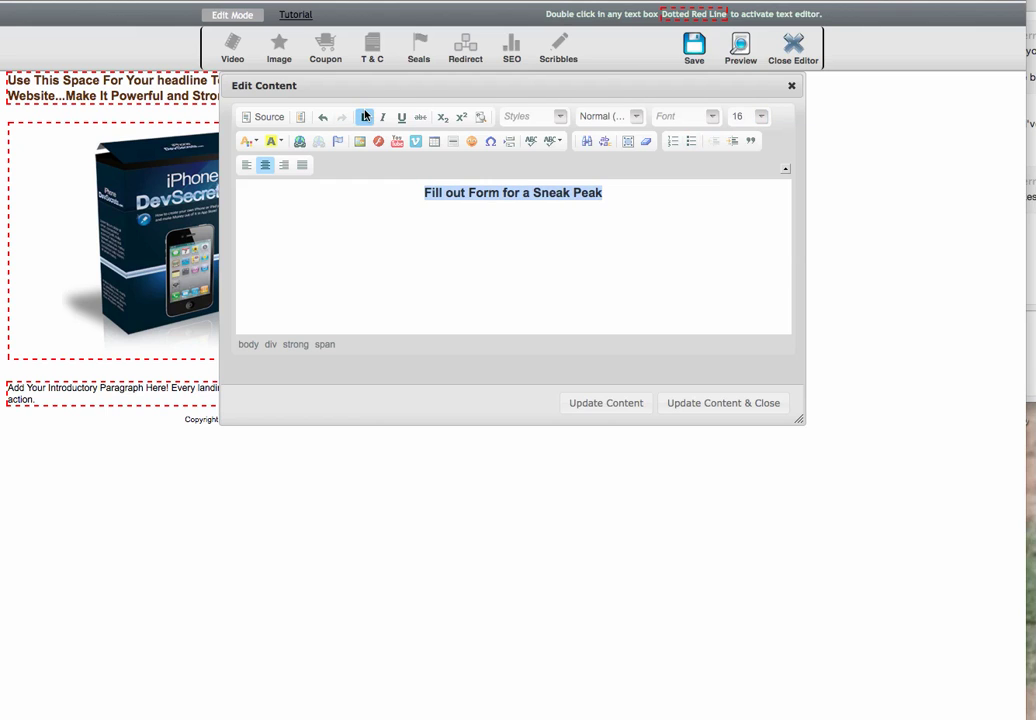
{"action": "left_click", "coordinate": [250, 141]}
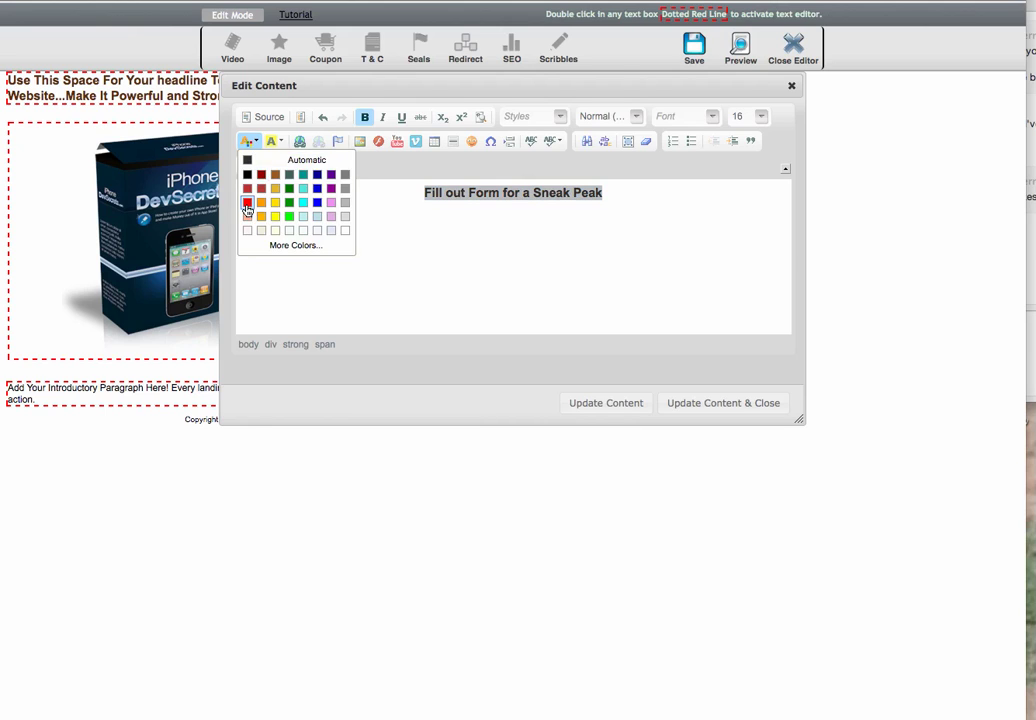
{"action": "left_click", "coordinate": [247, 203]}
{"action": "left_click", "coordinate": [272, 142]}
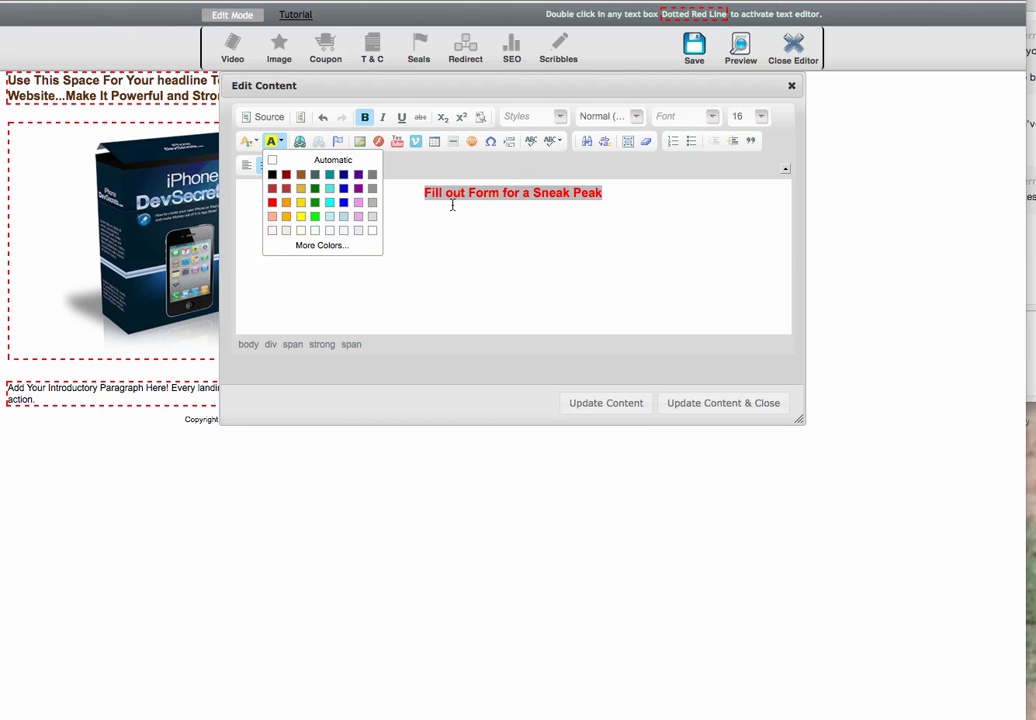
{"action": "left_click", "coordinate": [301, 217]}
{"action": "left_click", "coordinate": [626, 294]}
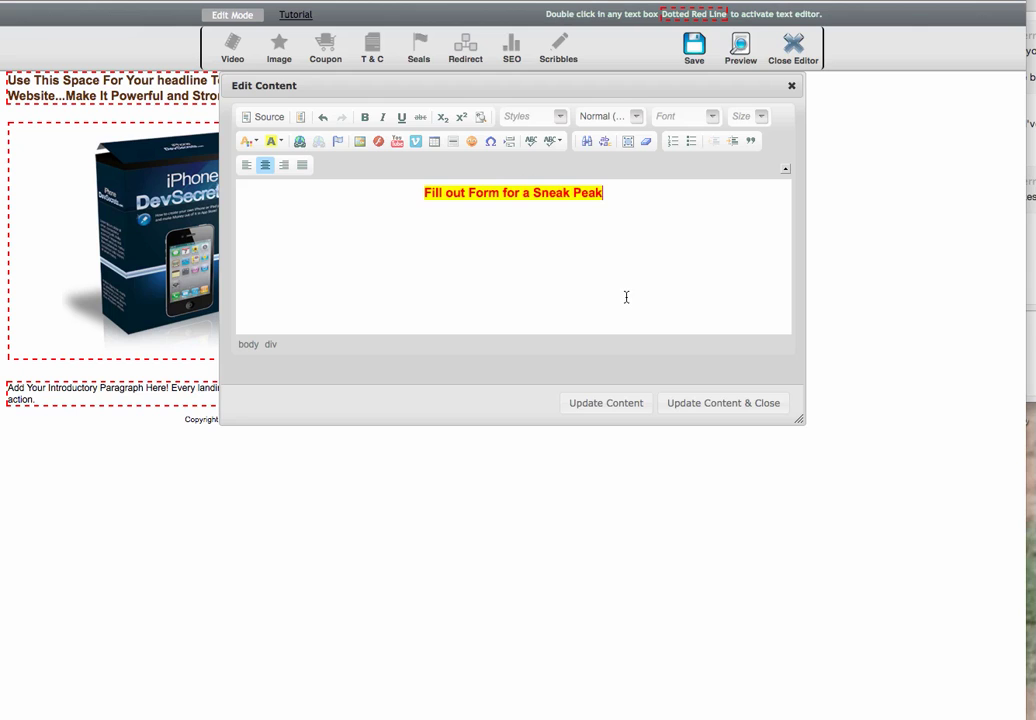
{"action": "left_click", "coordinate": [744, 403]}
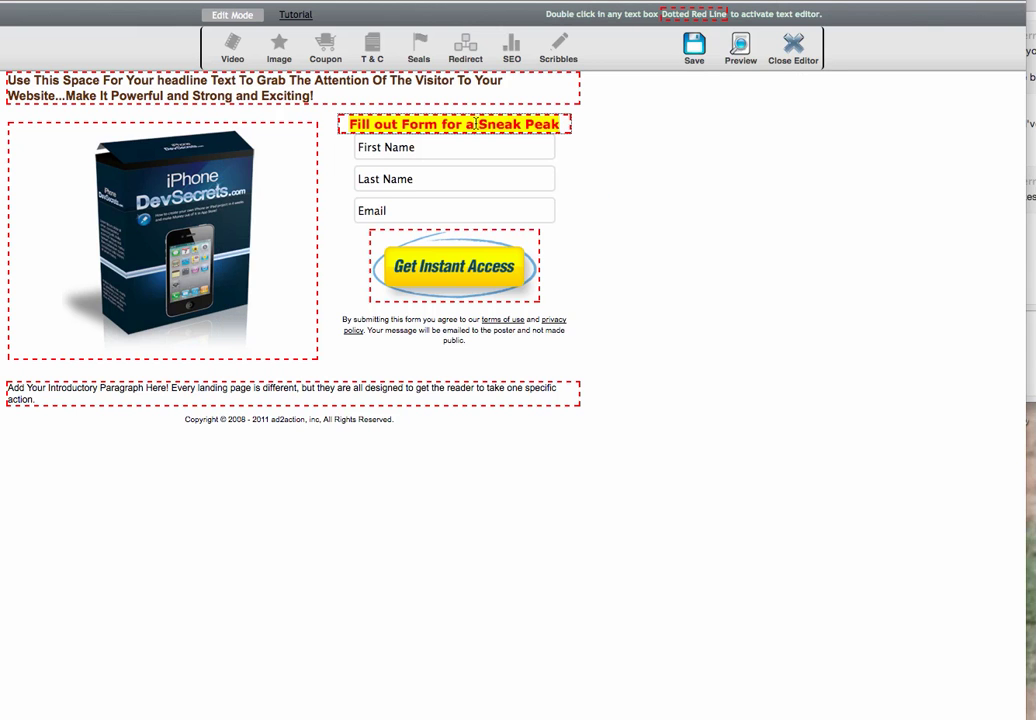
{"action": "key", "text": "Return"}
Replace the placeholder headline with the sales page's 'How YOU Can Create an iPhone or iPad App…' headline
{"action": "left_click", "coordinate": [650, 153]}
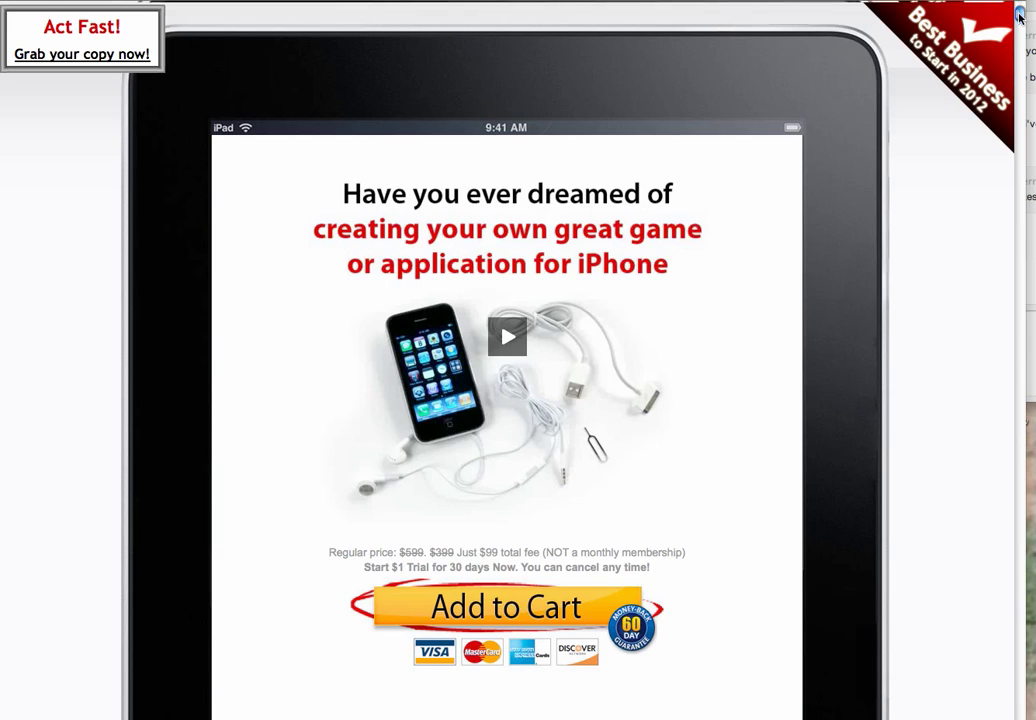
{"action": "left_click_drag", "start_coordinate": [1020, 12], "coordinate": [1020, 31]}
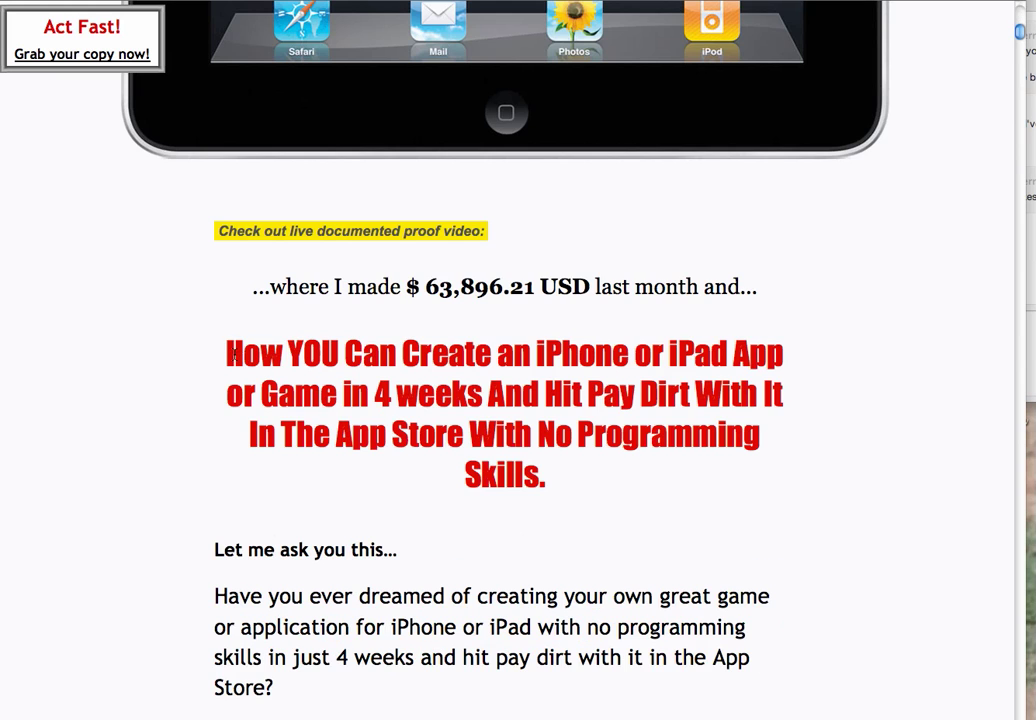
{"action": "left_click_drag", "start_coordinate": [230, 357], "coordinate": [590, 485]}
{"action": "key", "text": "super+c"}
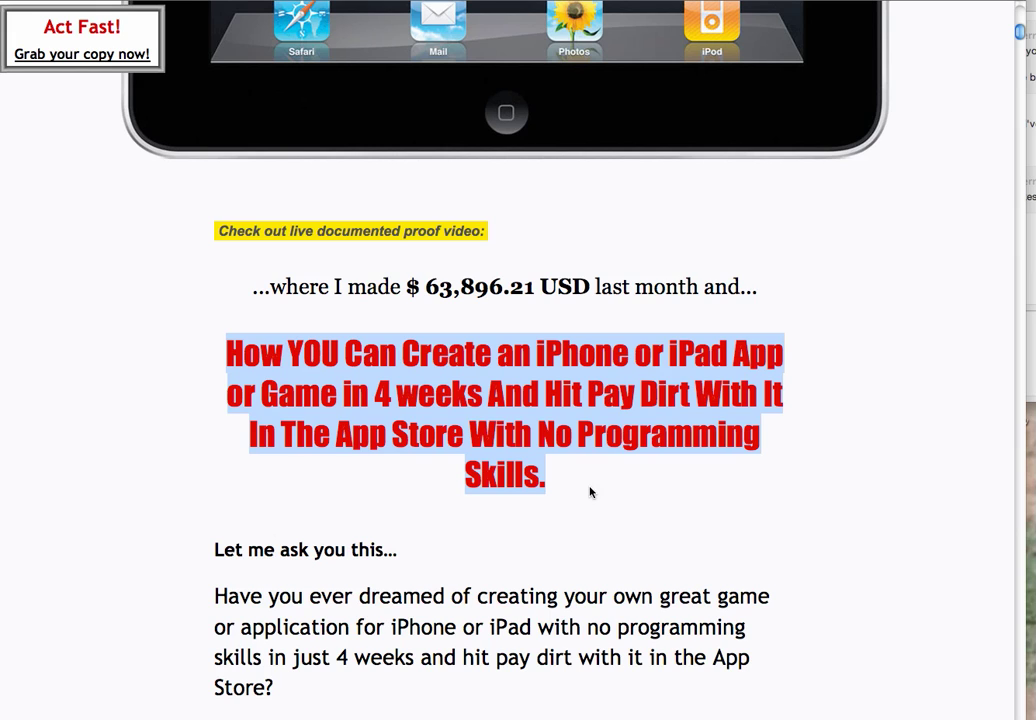
{"action": "left_click", "coordinate": [290, 1]}
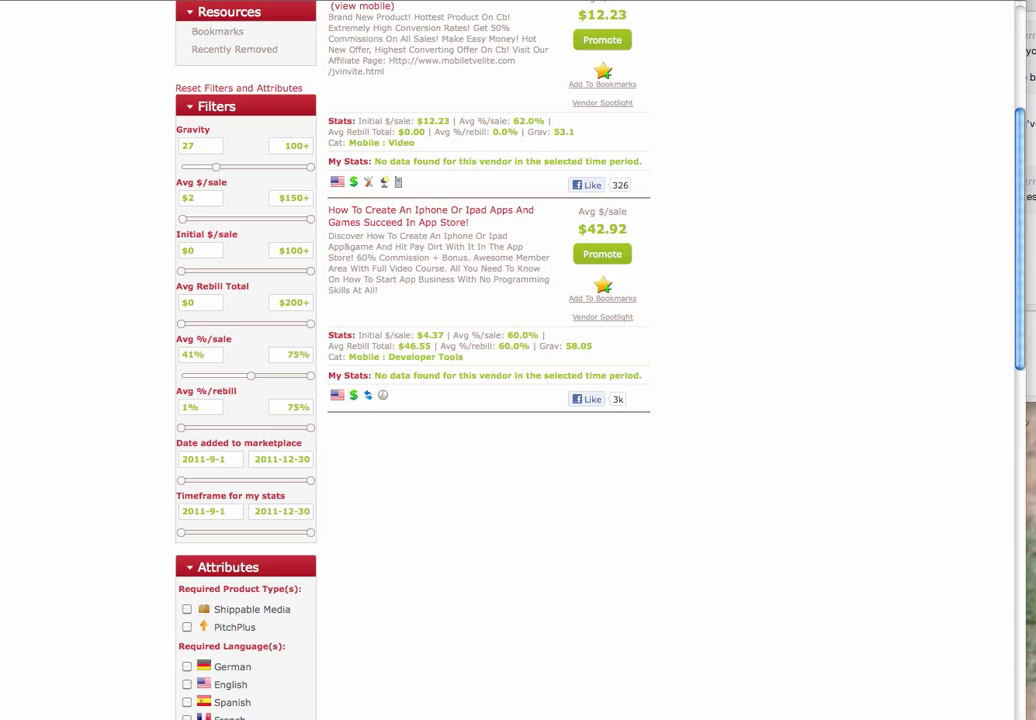
{"action": "left_click", "coordinate": [452, 1]}
{"action": "left_click_drag", "start_coordinate": [328, 97], "coordinate": [5, 90]}
{"action": "key", "text": "super+v"}
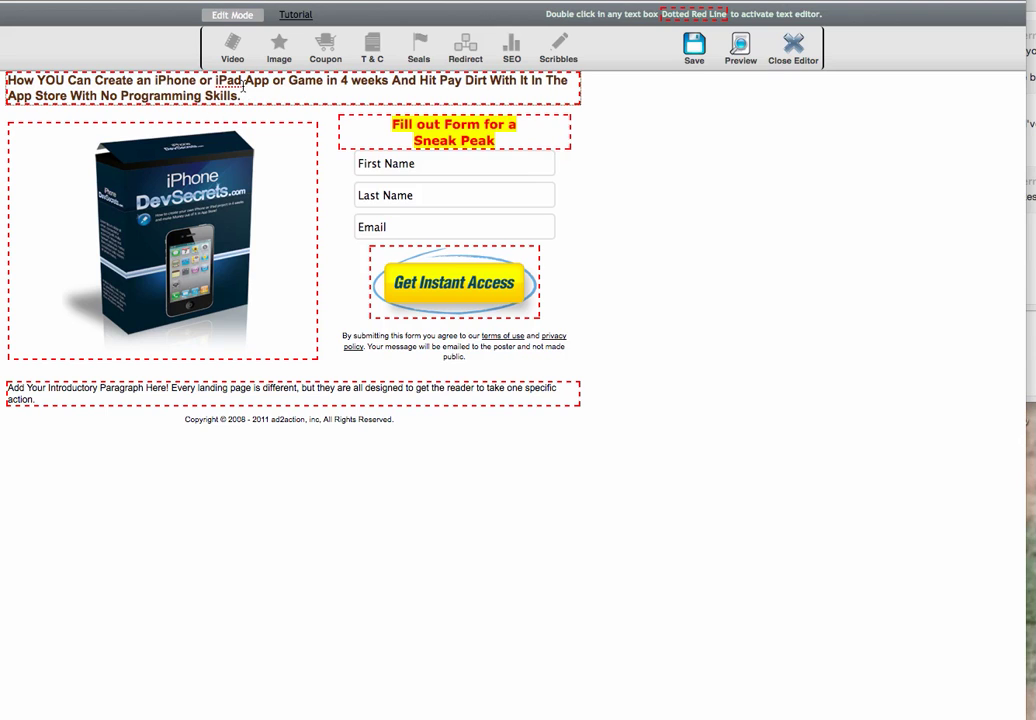
Centre the headline and start 'No Programming Skills.' on its own line
{"action": "double_click", "coordinate": [250, 96]}
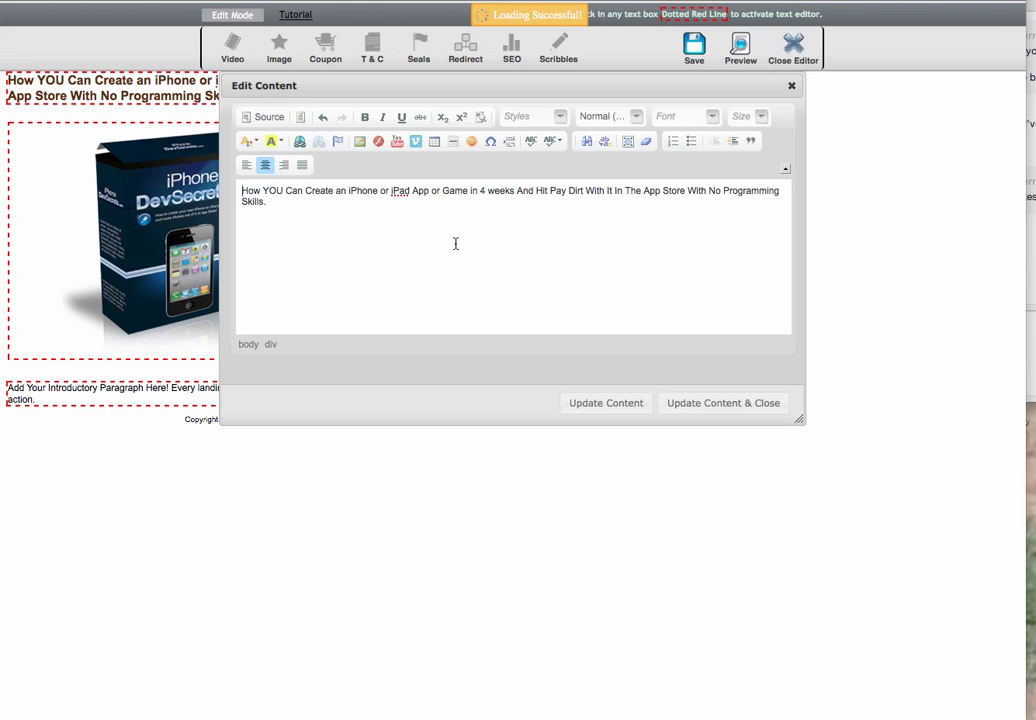
{"action": "key", "text": "super+a"}
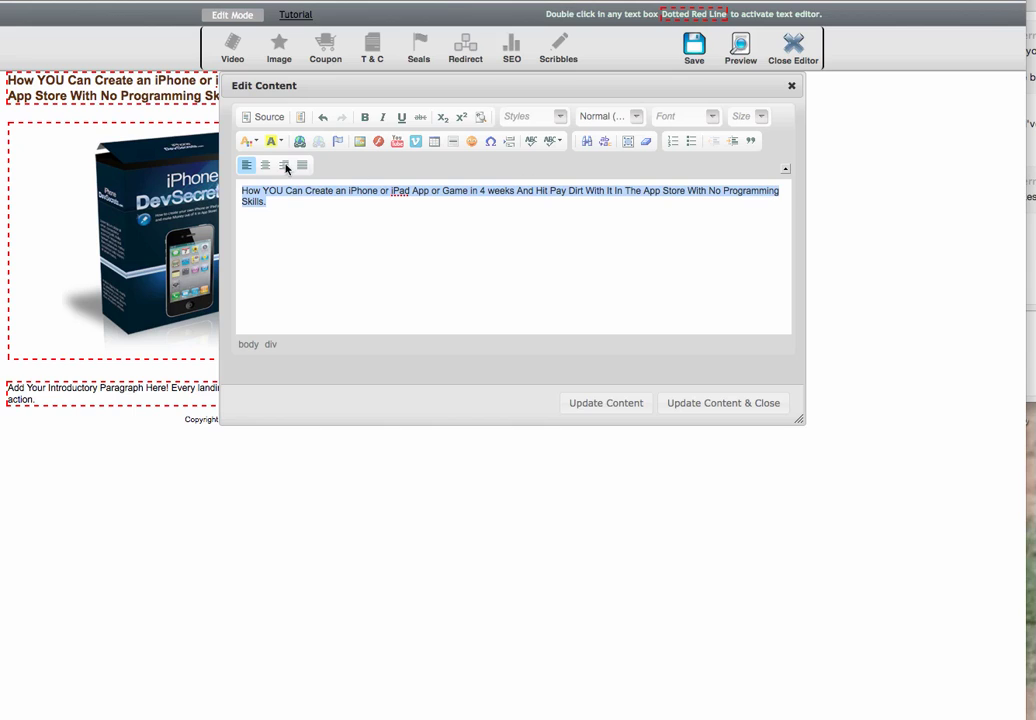
{"action": "left_click", "coordinate": [265, 165]}
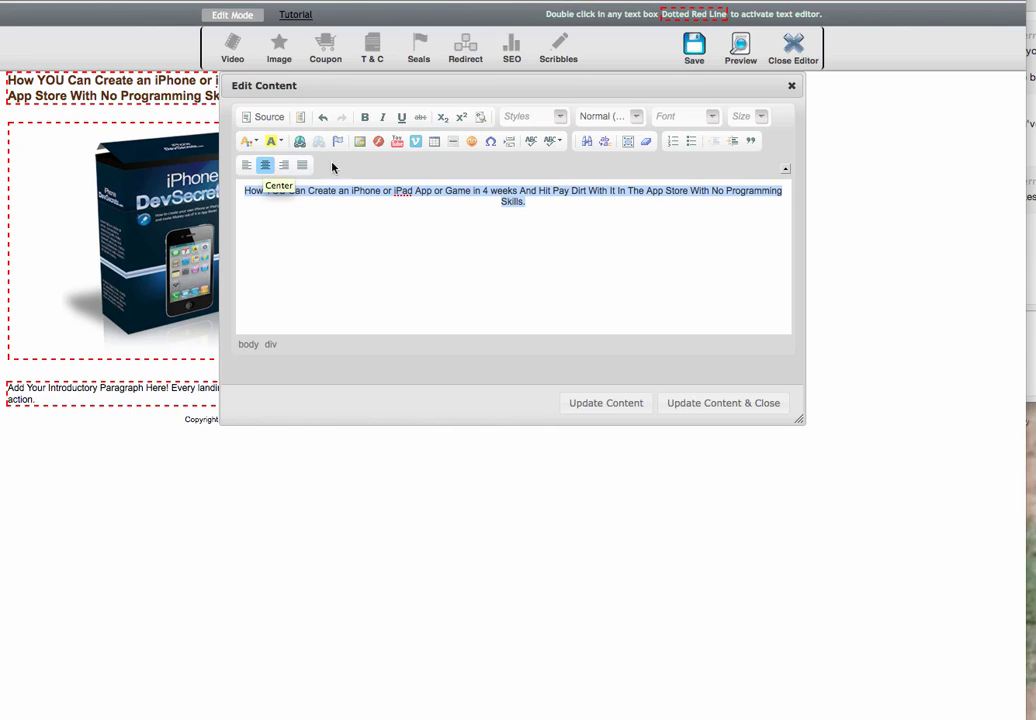
{"action": "left_click", "coordinate": [711, 191]}
{"action": "key", "text": "shift+Return"}
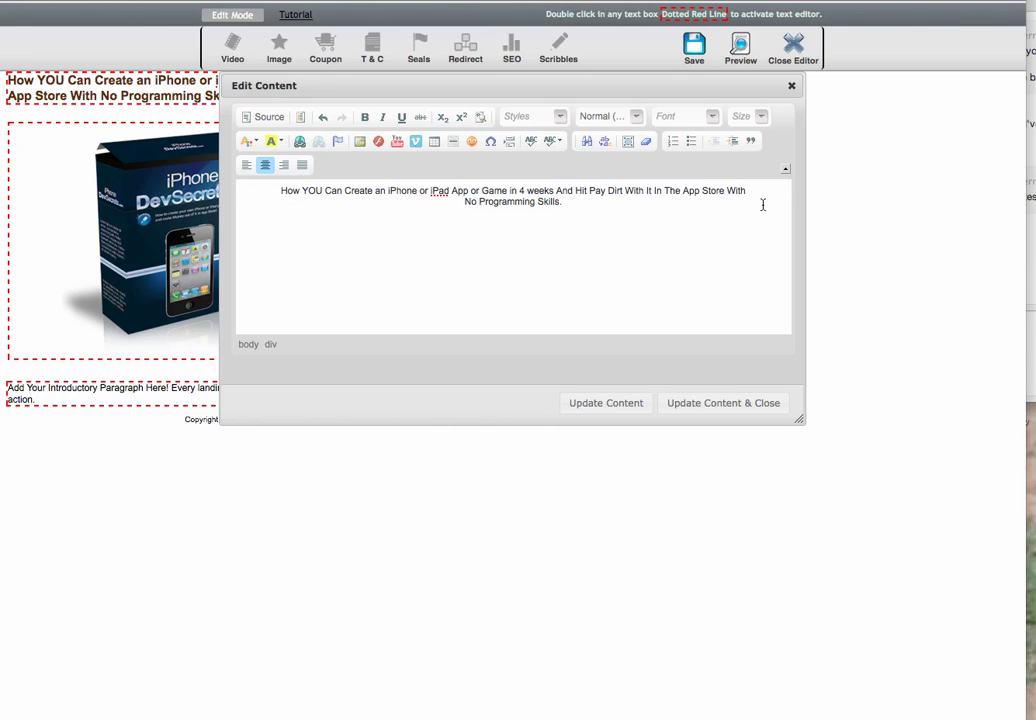
{"action": "left_click_drag", "start_coordinate": [601, 215], "coordinate": [240, 160]}
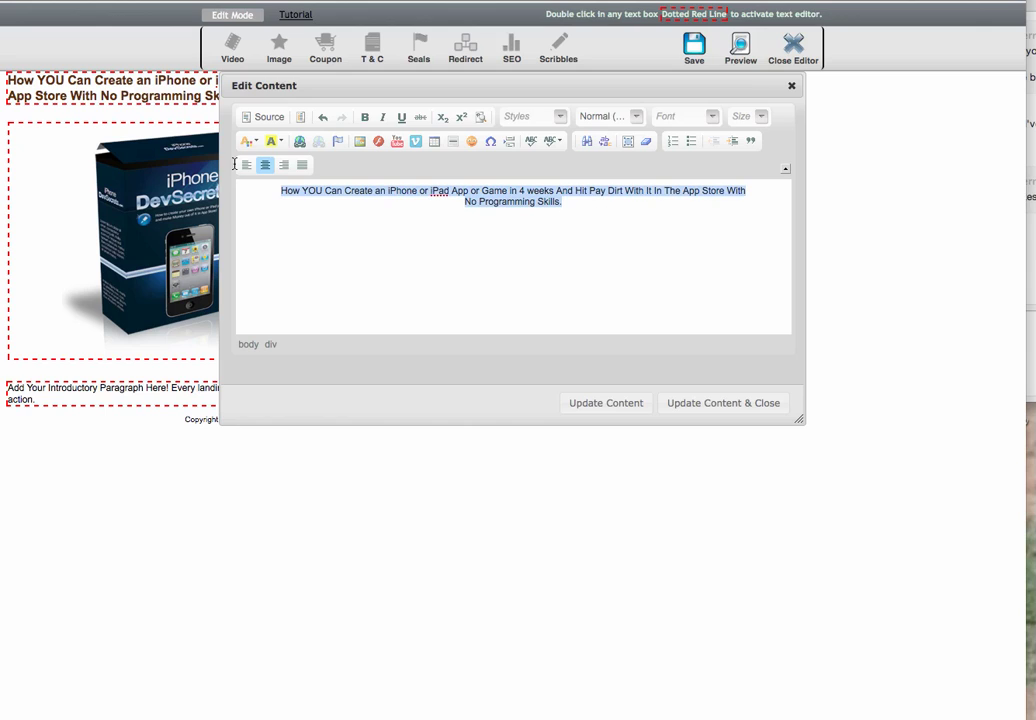
Make the headline size 22, red and bold, and apply the changes
{"action": "left_click", "coordinate": [757, 119]}
{"action": "left_click_drag", "start_coordinate": [816, 143], "coordinate": [816, 172]}
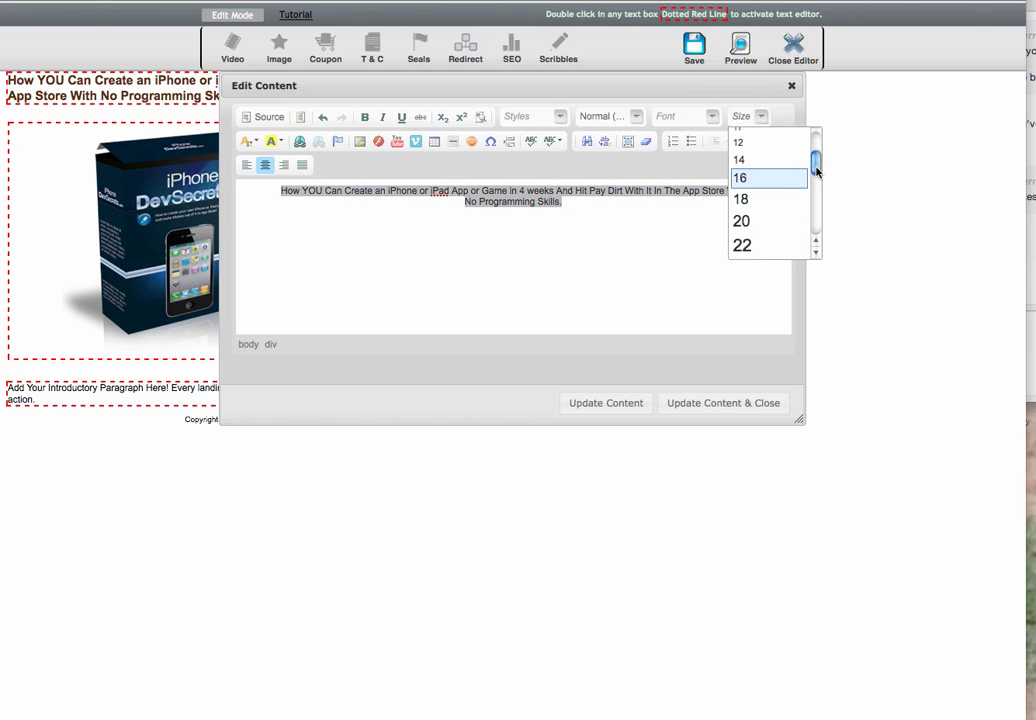
{"action": "left_click", "coordinate": [745, 245]}
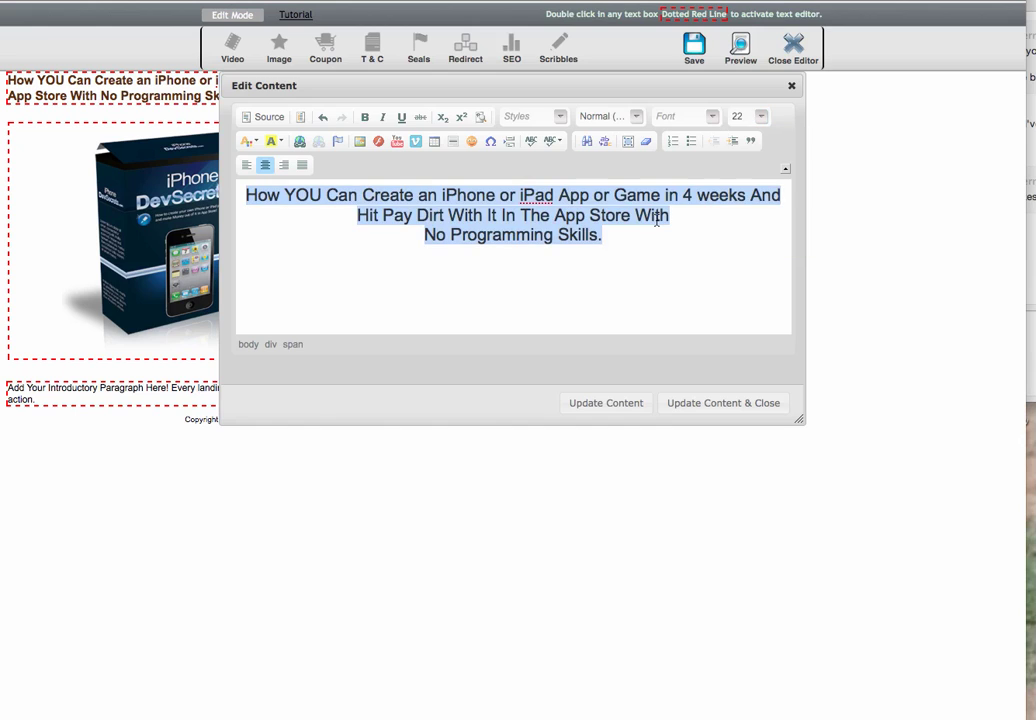
{"action": "left_click", "coordinate": [250, 141]}
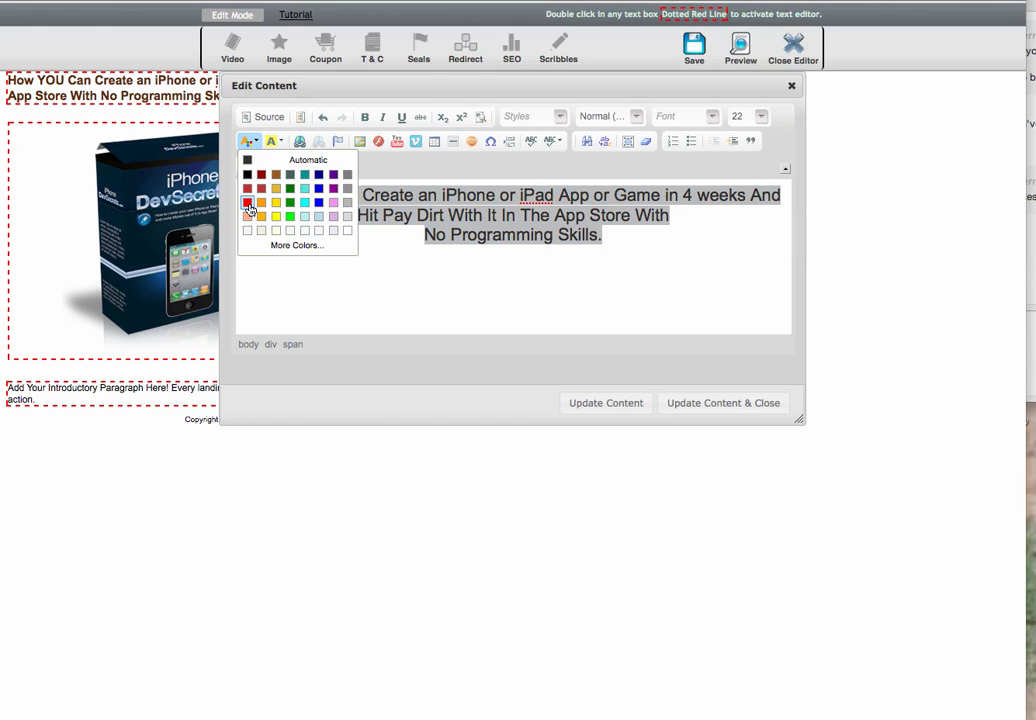
{"action": "left_click", "coordinate": [247, 202]}
{"action": "left_click", "coordinate": [364, 117]}
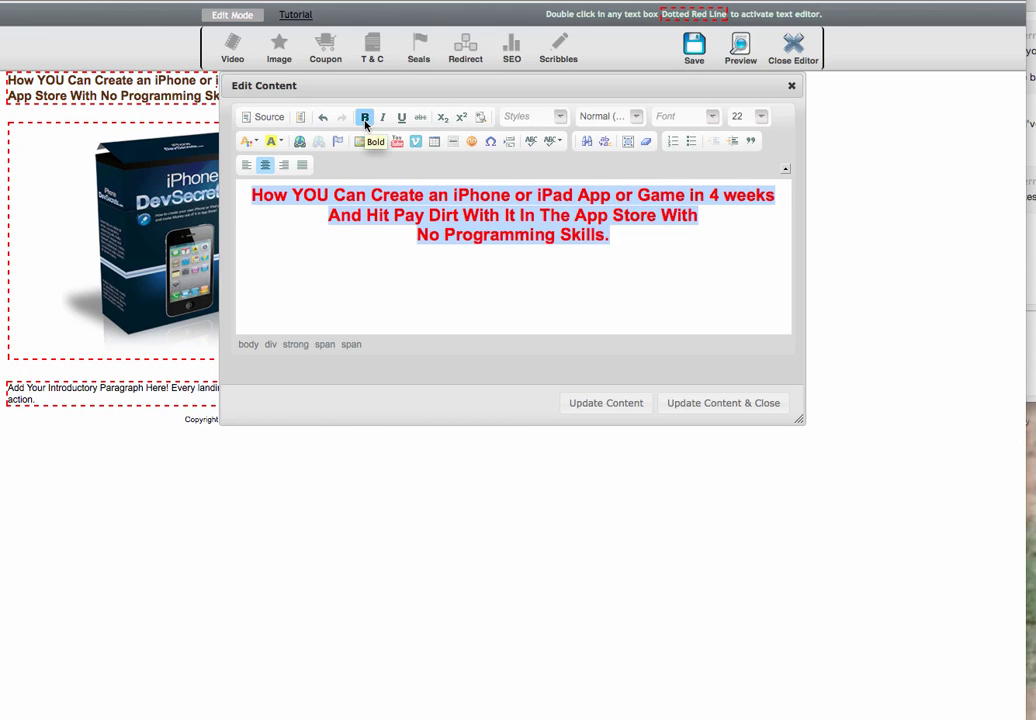
{"action": "left_click", "coordinate": [642, 284]}
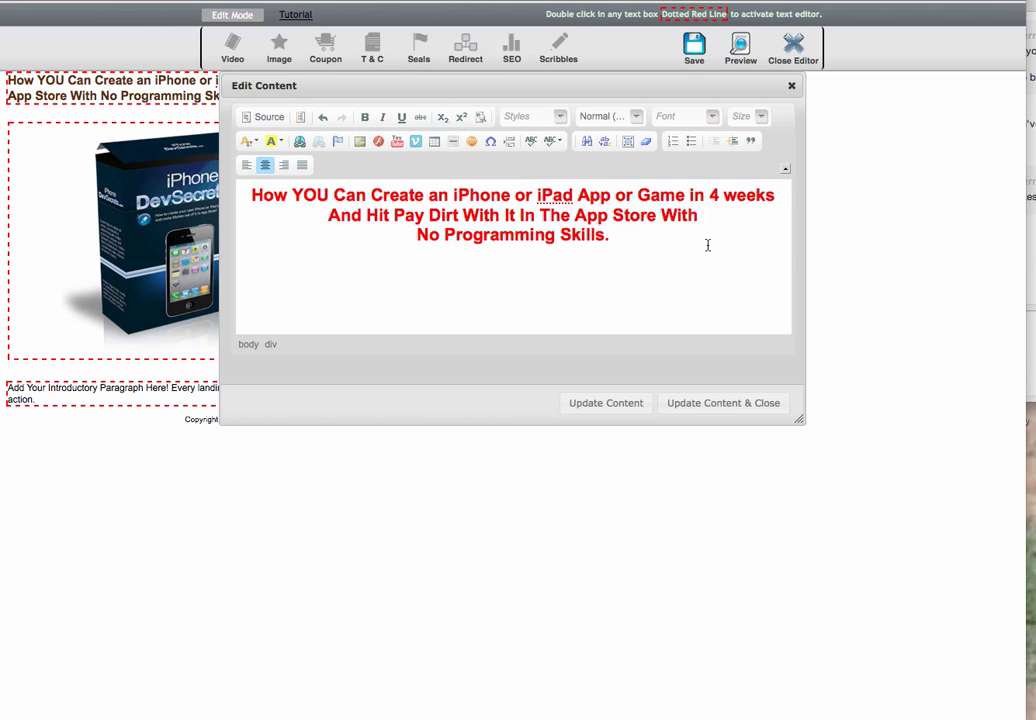
{"action": "left_click", "coordinate": [702, 405]}
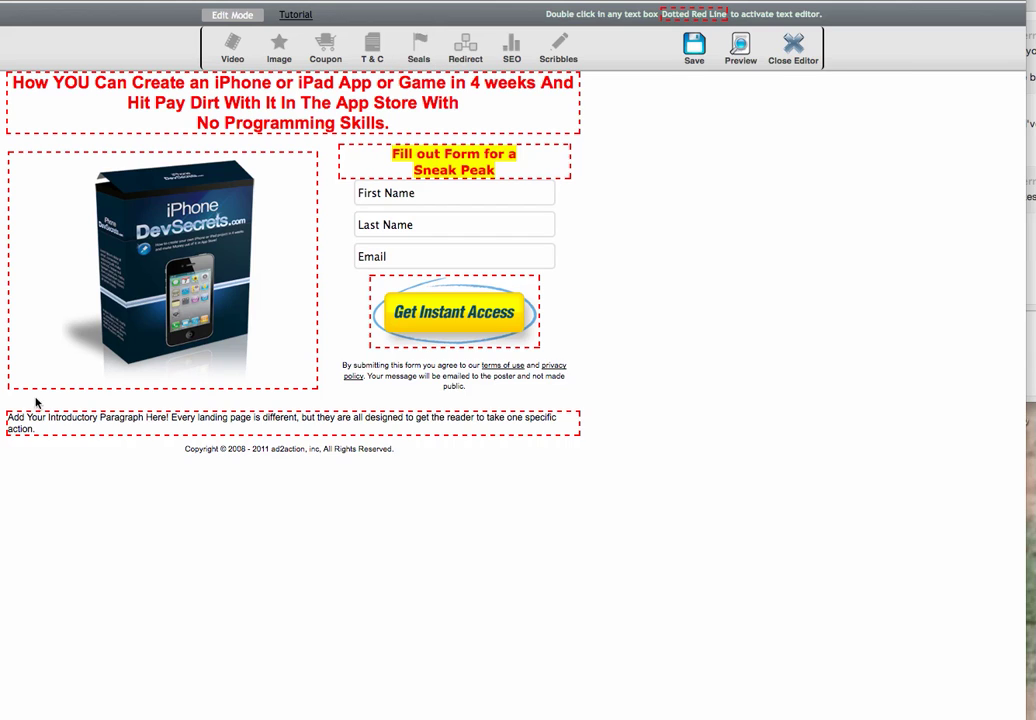
Delete the placeholder intro paragraph, save the Offer Page while staying in the editor, and preview it
{"action": "left_click_drag", "start_coordinate": [40, 429], "coordinate": [7, 416]}
{"action": "key", "text": "BackSpace"}
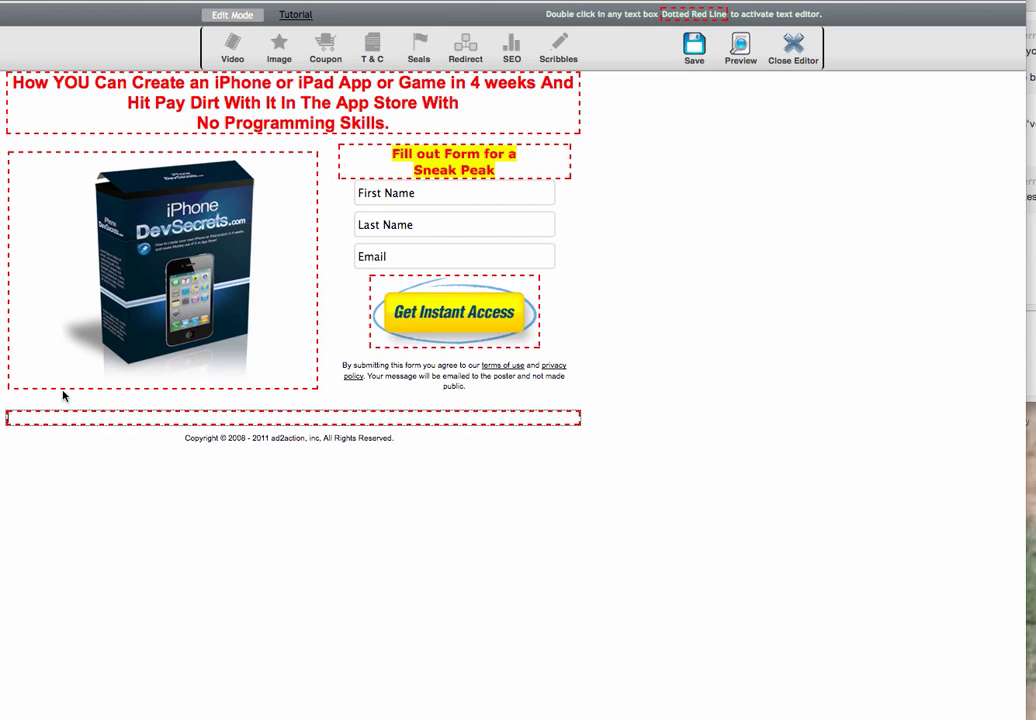
{"action": "left_click", "coordinate": [695, 50]}
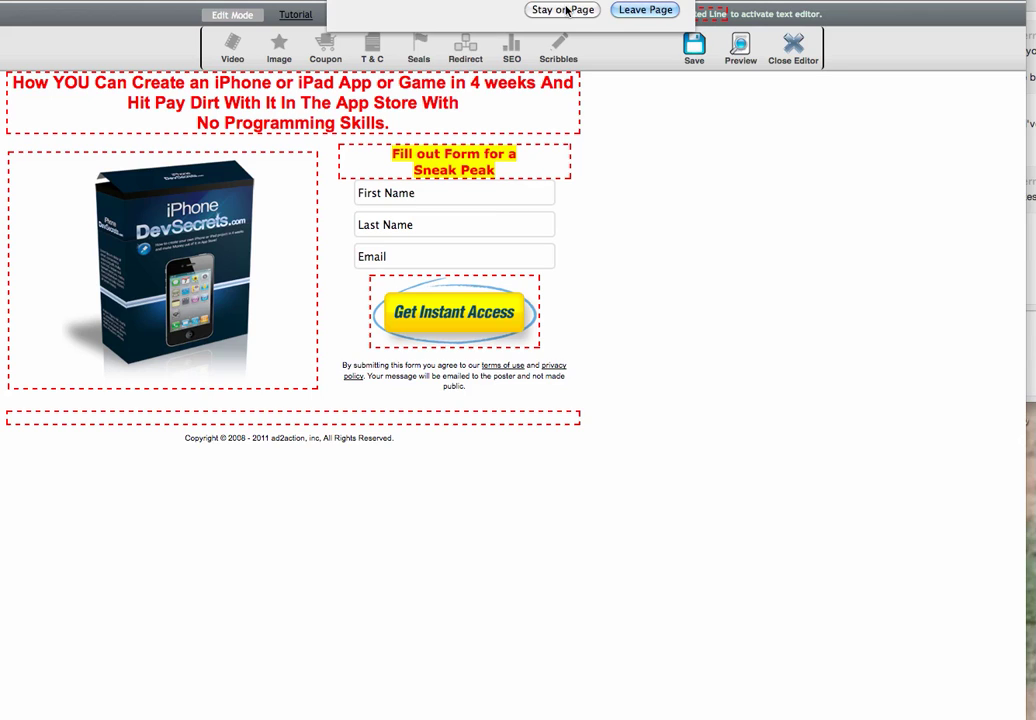
{"action": "left_click", "coordinate": [627, 11]}
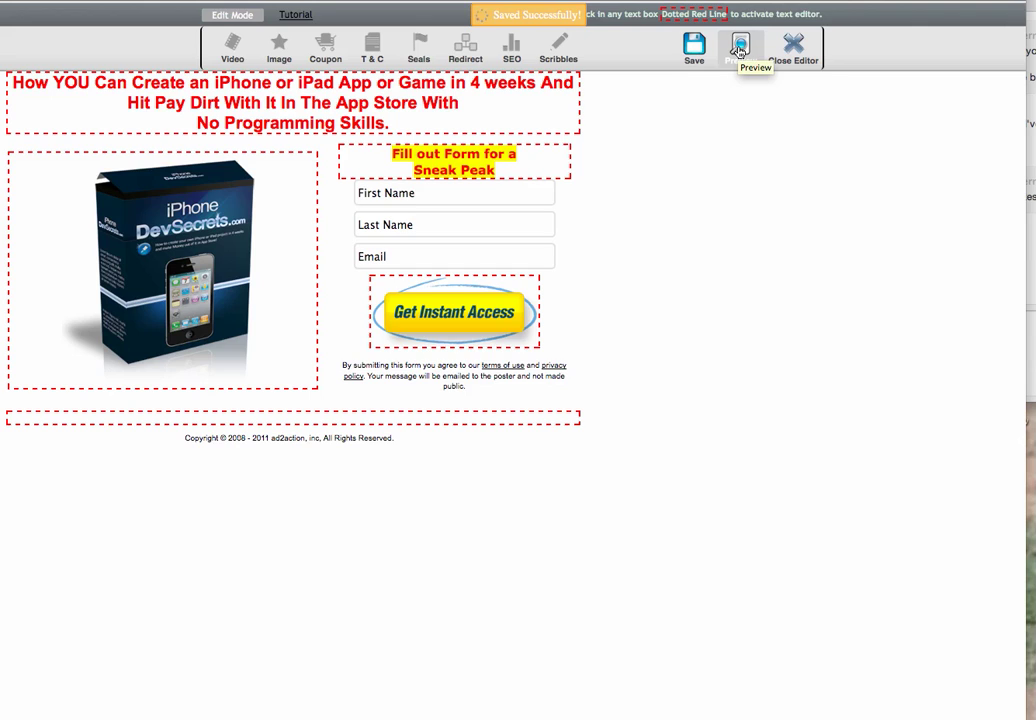
{"action": "left_click", "coordinate": [739, 51]}
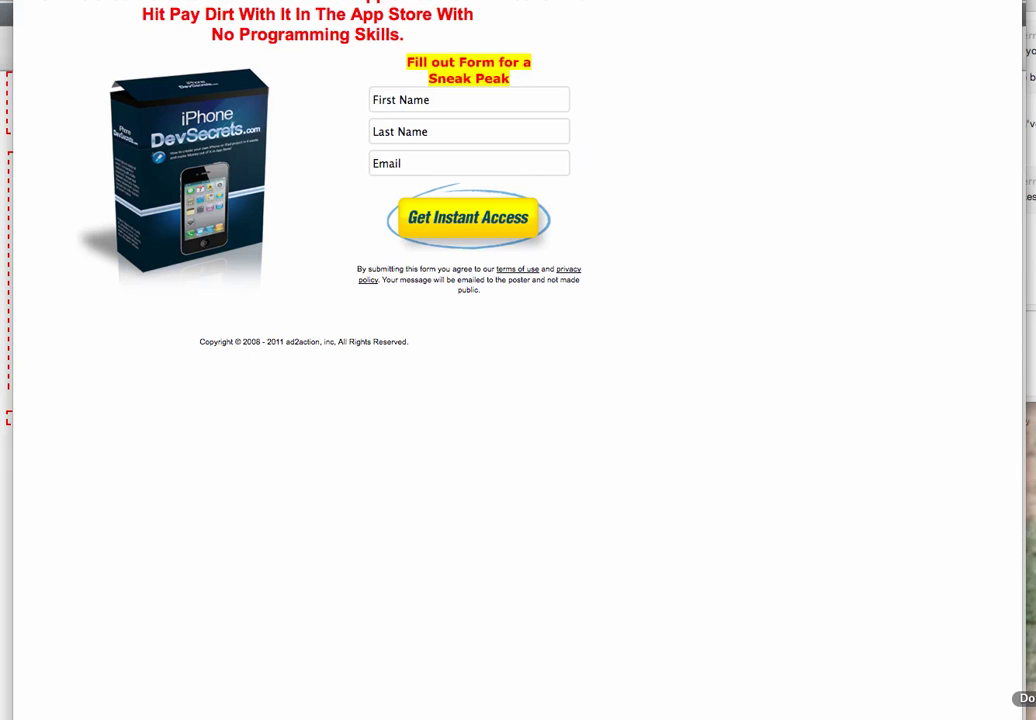
Resize and reposition the preview window so the whole signup form is visible
{"action": "left_click_drag", "start_coordinate": [1020, 715], "coordinate": [594, 341]}
{"action": "left_click_drag", "start_coordinate": [431, 0], "coordinate": [536, 41]}
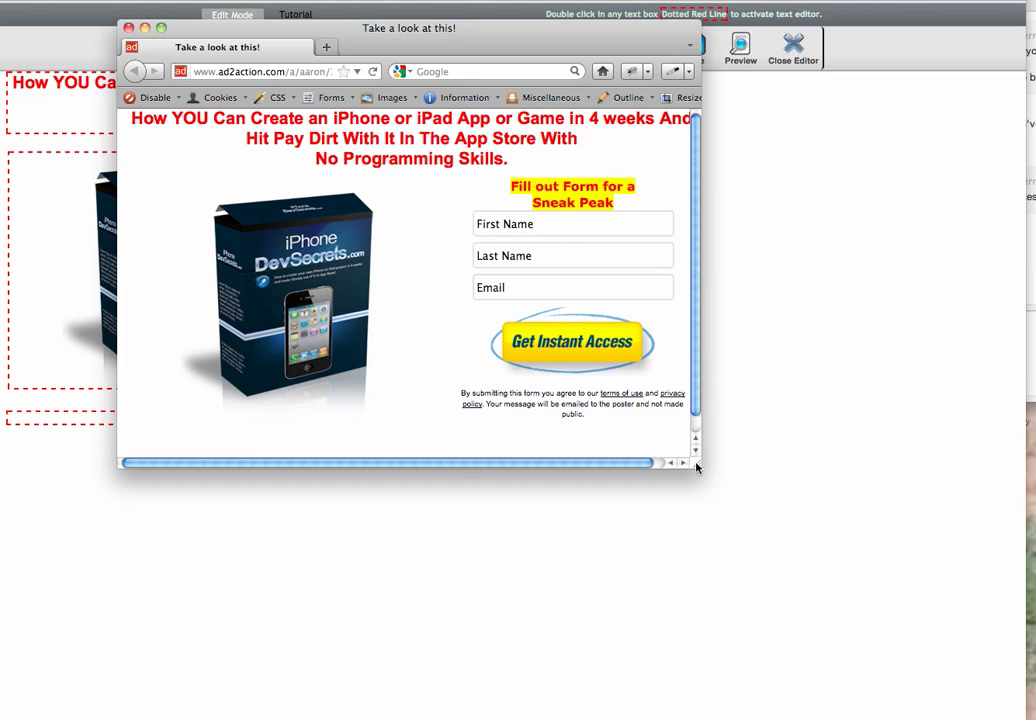
{"action": "left_click_drag", "start_coordinate": [699, 465], "coordinate": [736, 478]}
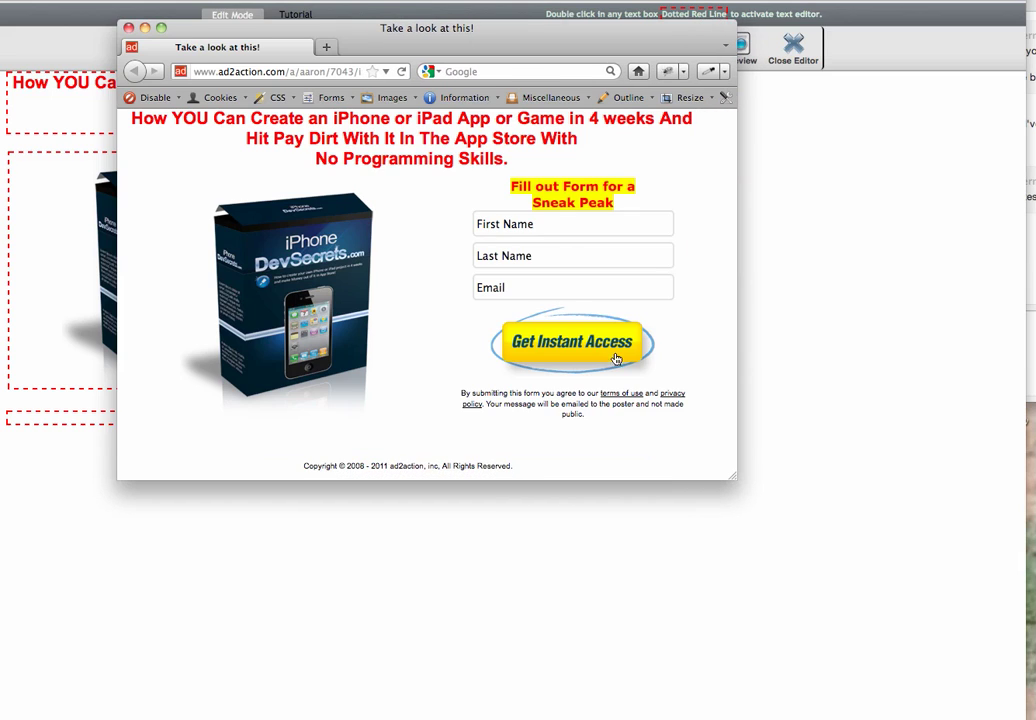
Submit a test lead's first name, last name and email with the Get Instant Access button
{"action": "left_click", "coordinate": [502, 223]}
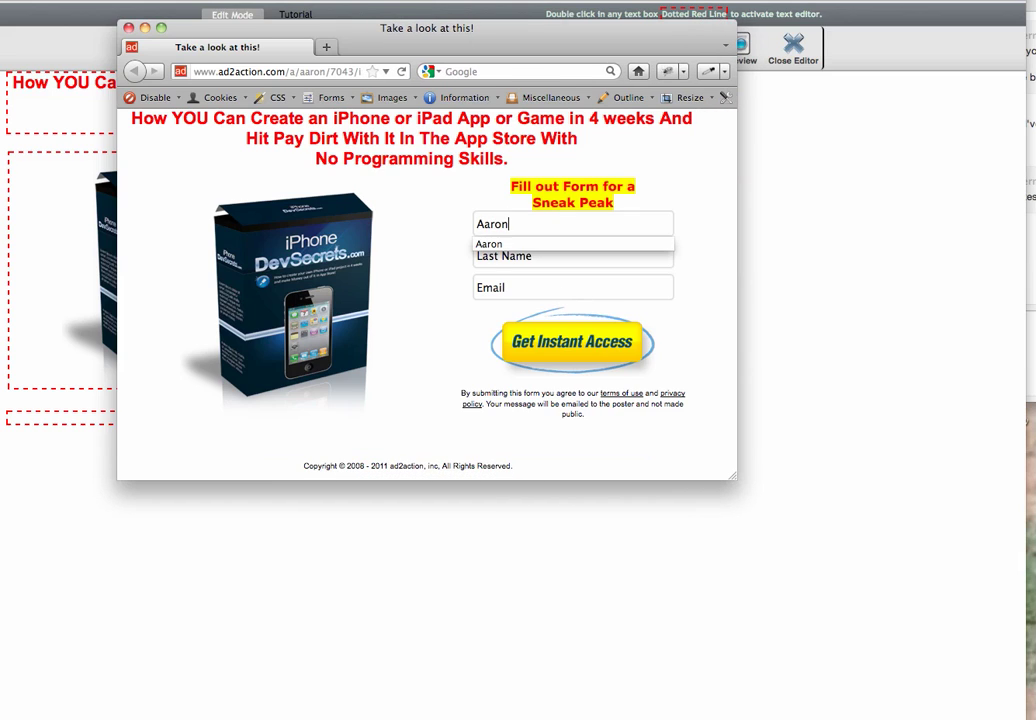
{"action": "key", "text": "Tab"}
{"action": "key", "text": "Tab"}
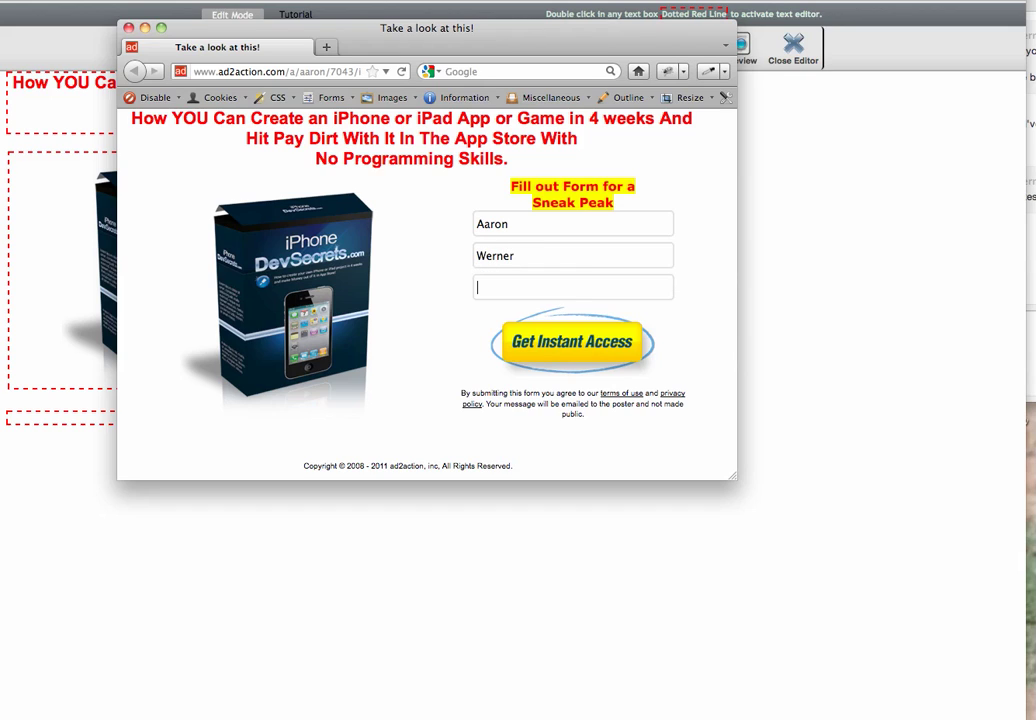
{"action": "key", "text": "Down"}
{"action": "key", "text": "Return"}
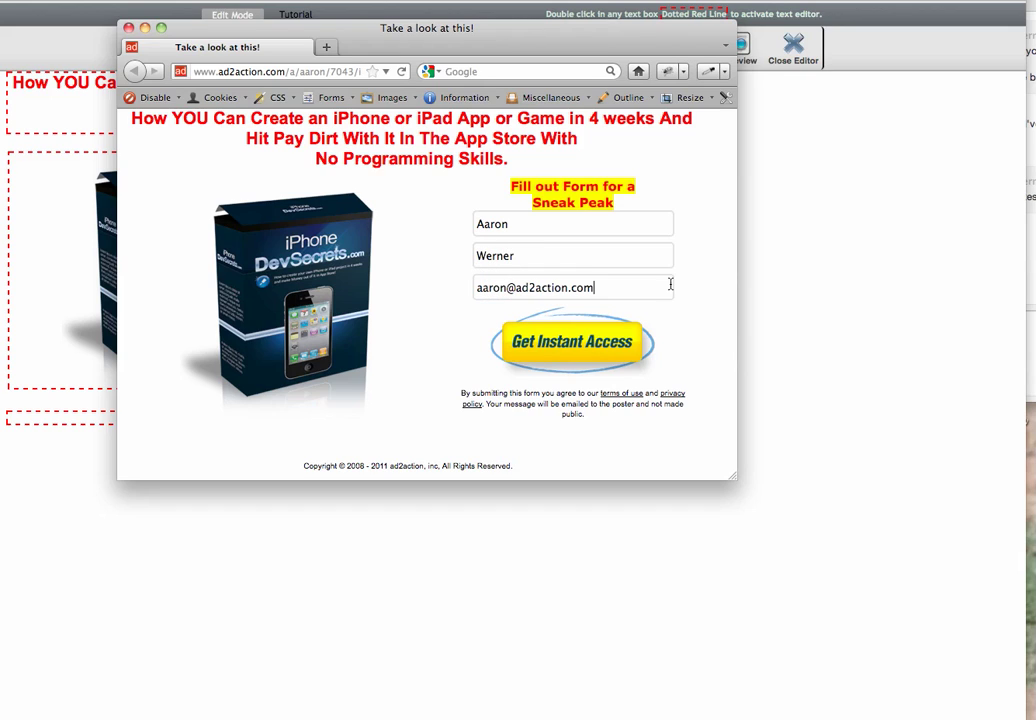
{"action": "left_click", "coordinate": [573, 356]}
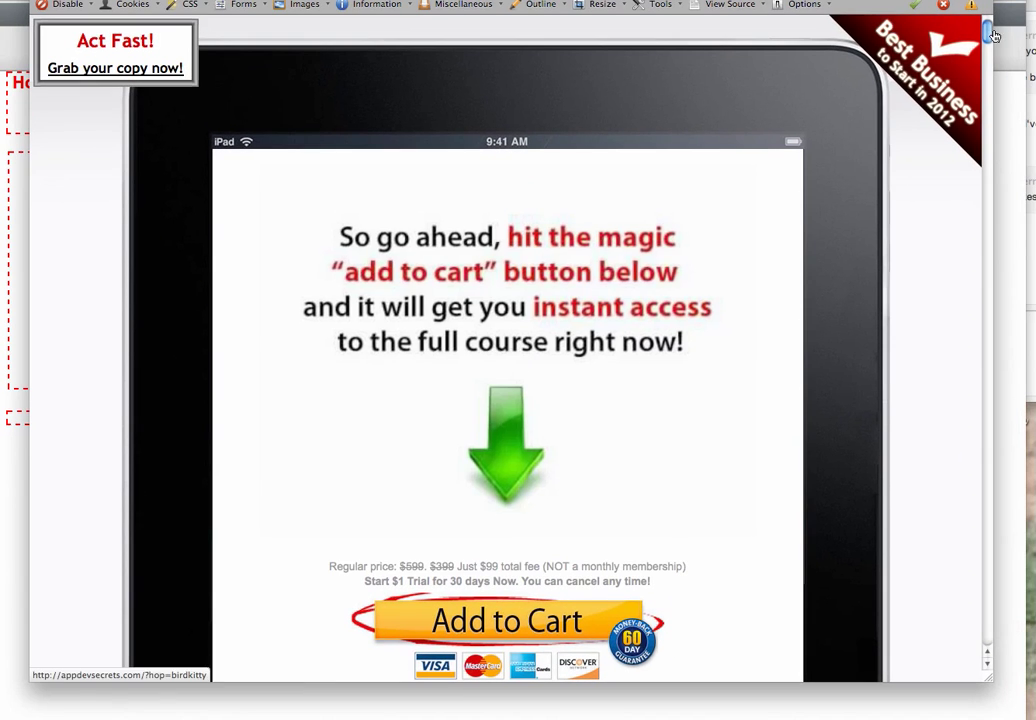
Review the redirected iPhone Dev Secrets sales page, start its video, then restore the editor window
{"action": "left_click", "coordinate": [994, 127]}
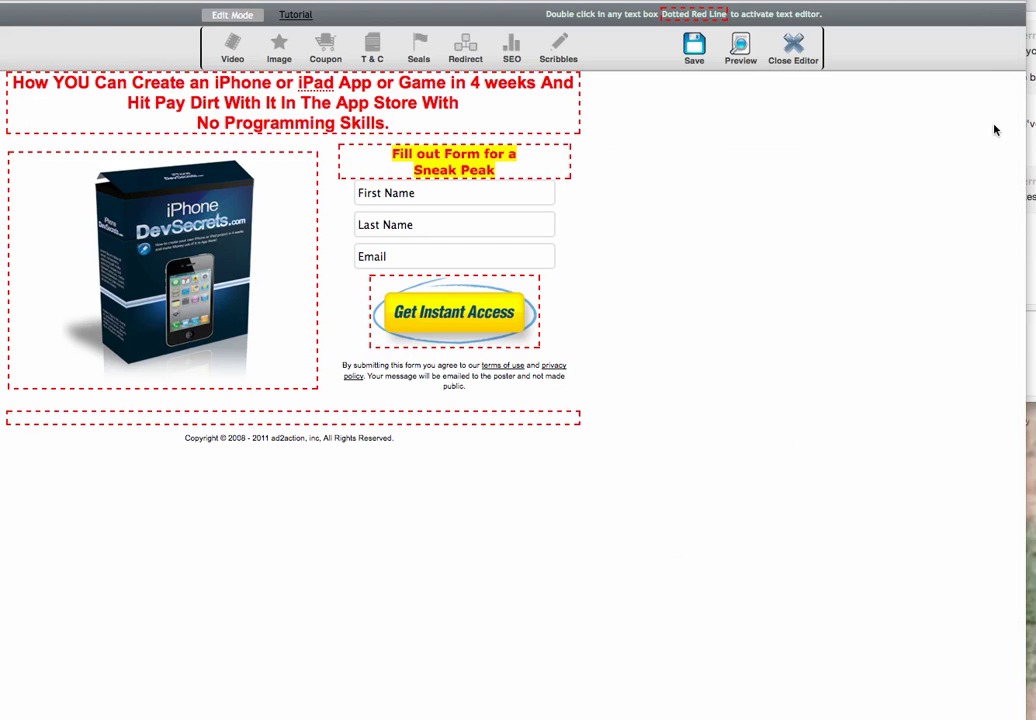
{"action": "left_click_drag", "start_coordinate": [872, 0], "coordinate": [865, 211]}
{"action": "left_click", "coordinate": [860, 171]}
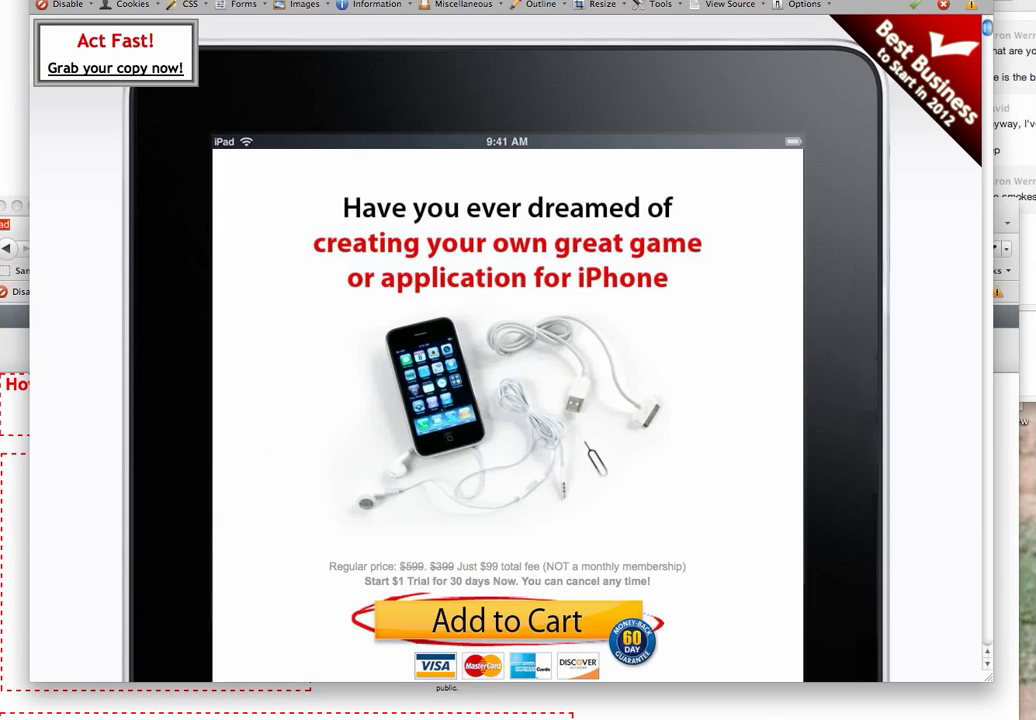
{"action": "left_click_drag", "start_coordinate": [988, 29], "coordinate": [991, 210]}
{"action": "left_click", "coordinate": [998, 272]}
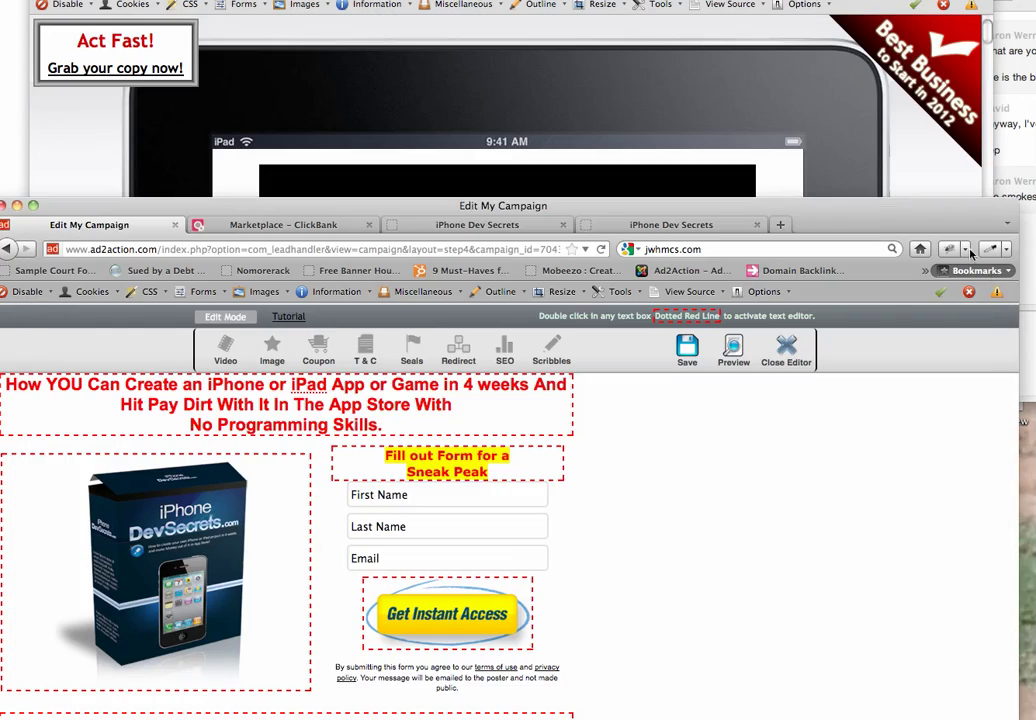
{"action": "left_click", "coordinate": [740, 27]}
{"action": "left_click", "coordinate": [505, 350]}
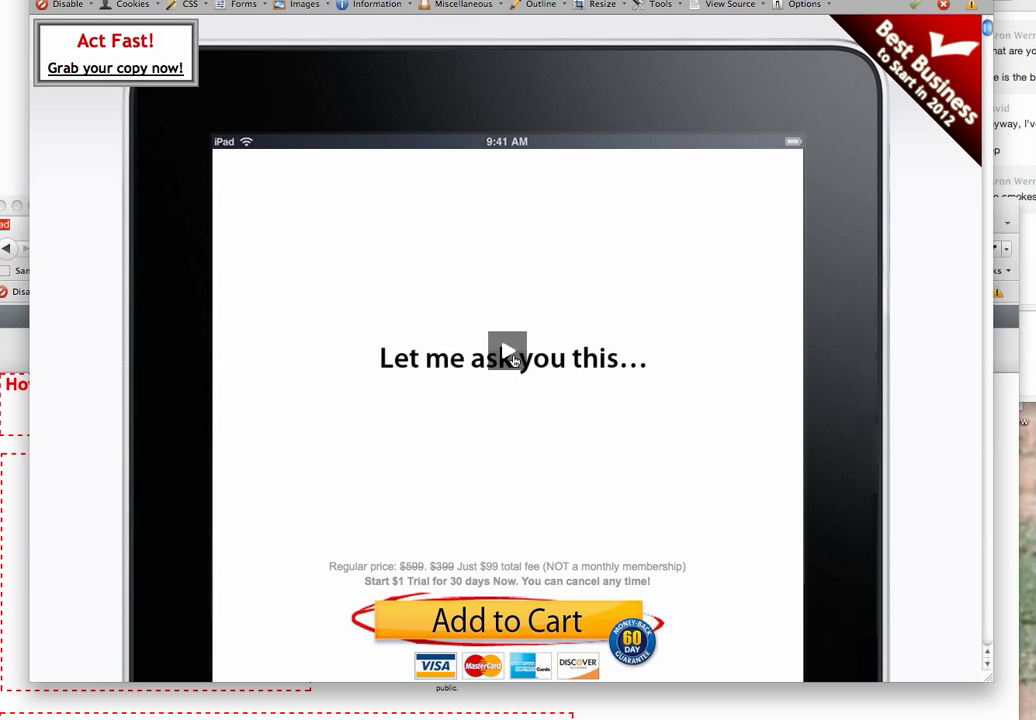
{"action": "left_click", "coordinate": [895, 691]}
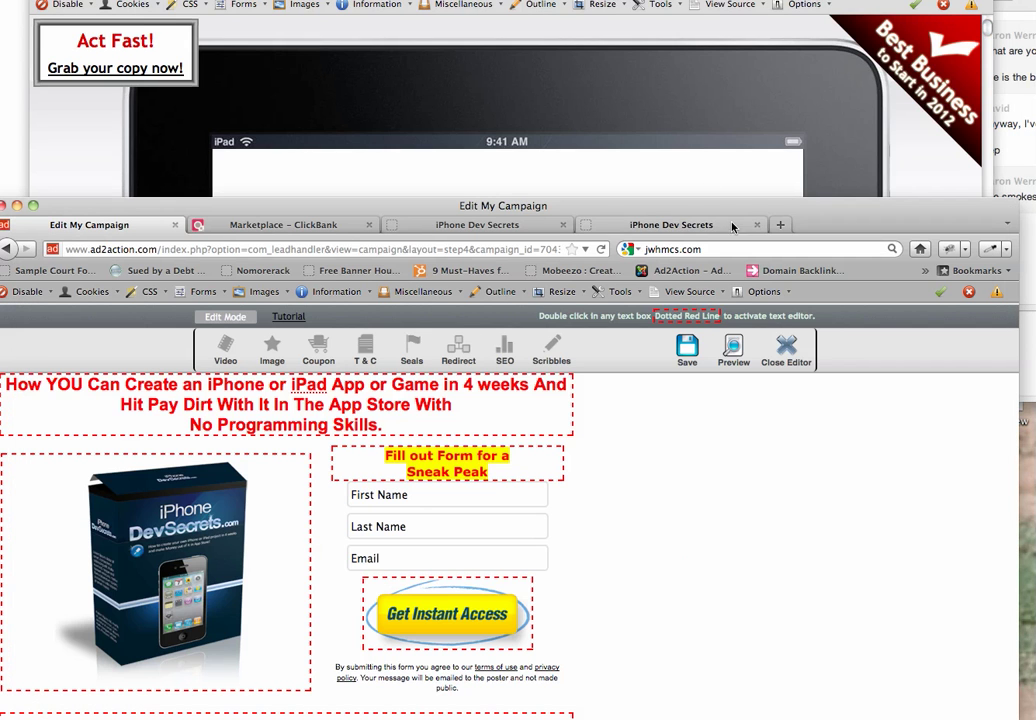
{"action": "left_click_drag", "start_coordinate": [806, 213], "coordinate": [821, 0]}
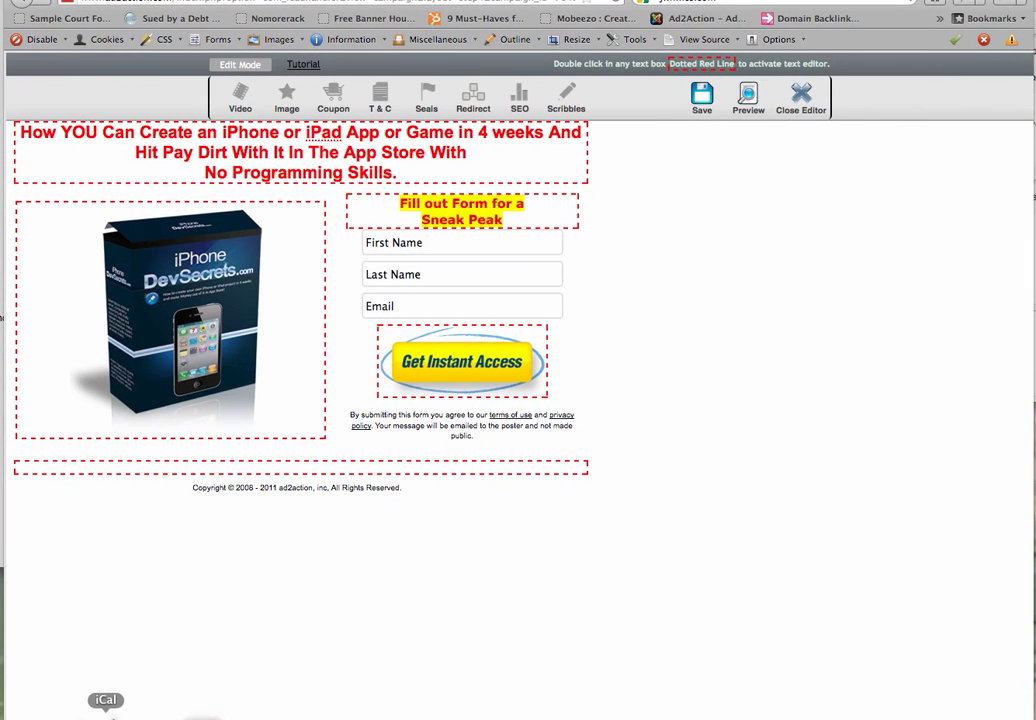
{"action": "left_click", "coordinate": [166, 714]}
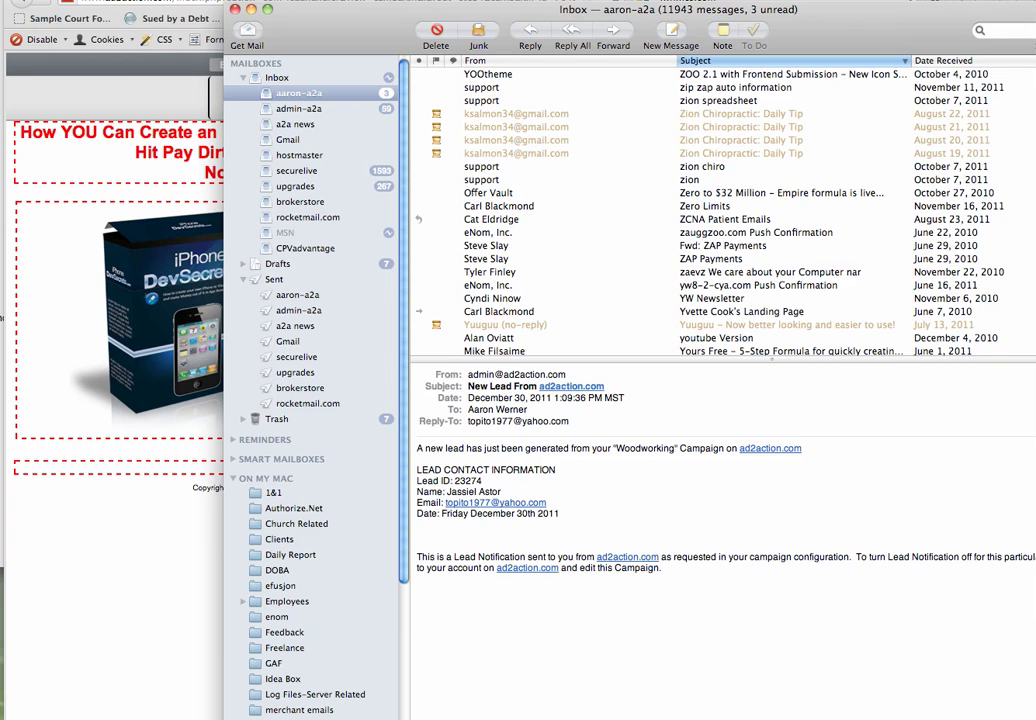
{"action": "left_click", "coordinate": [945, 60]}
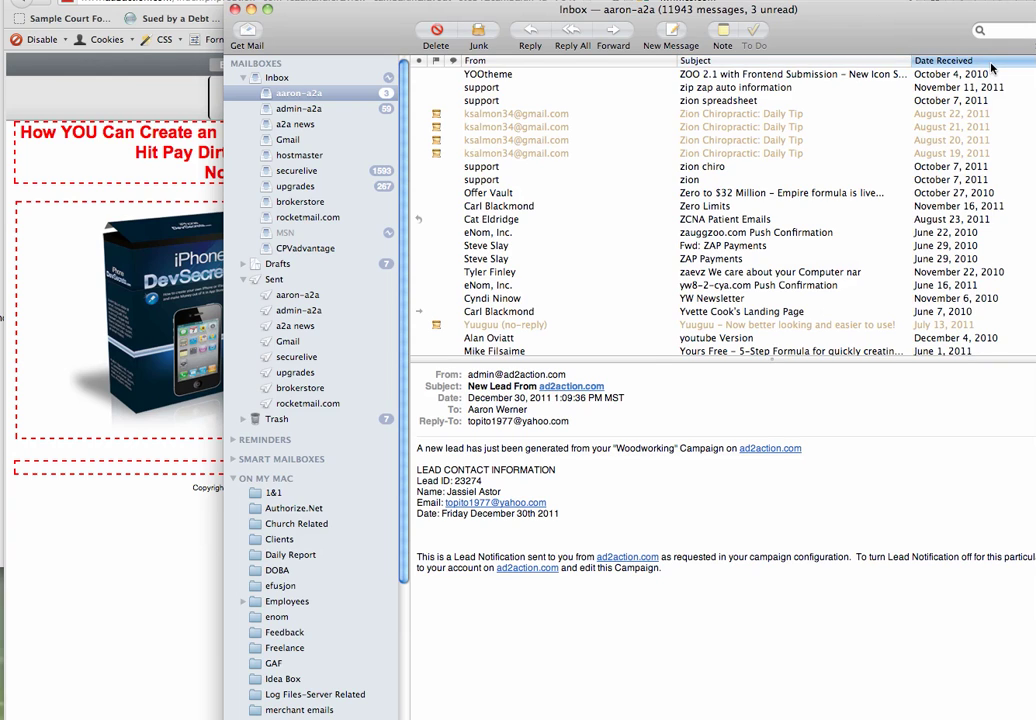
{"action": "left_click", "coordinate": [496, 76]}
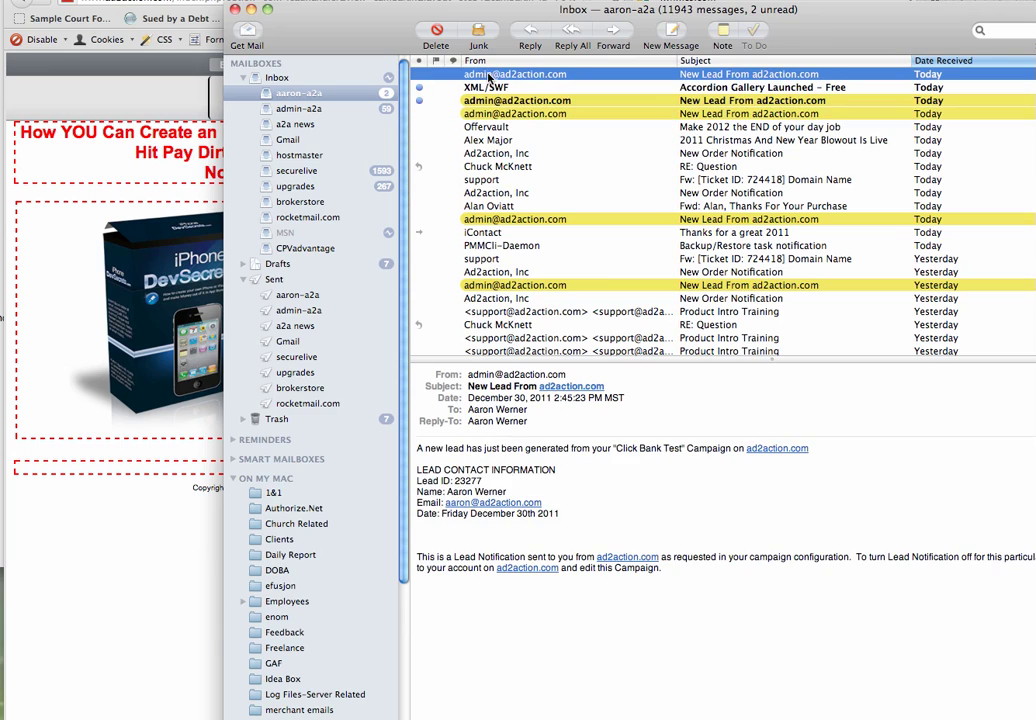
{"action": "left_click_drag", "start_coordinate": [417, 448], "coordinate": [566, 522]}
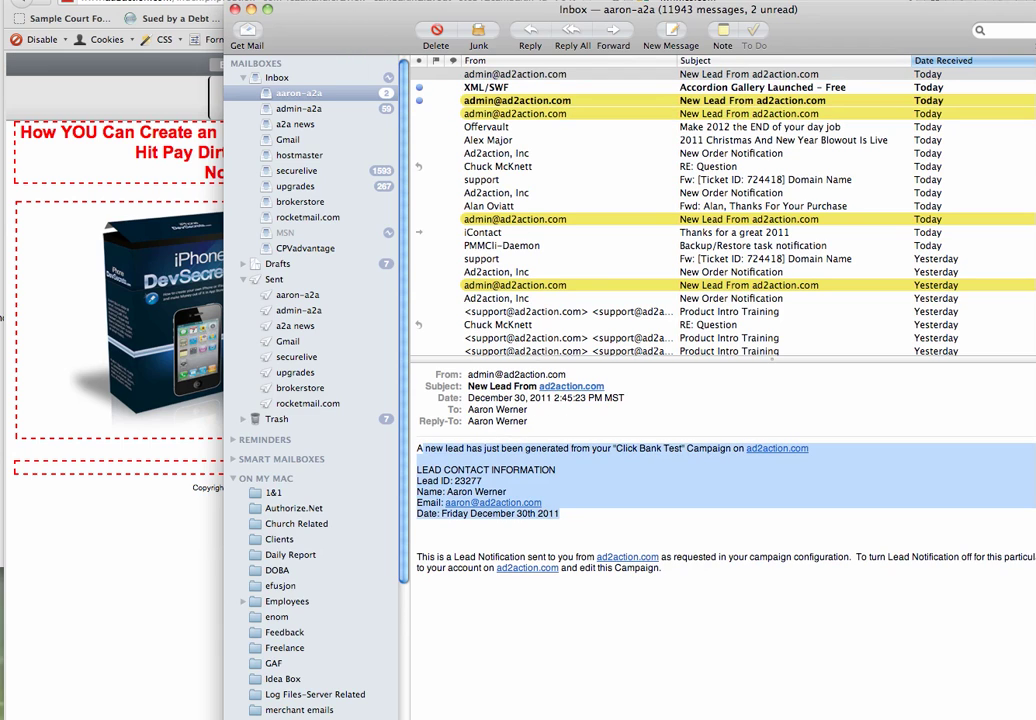
{"action": "key", "text": "super+m"}
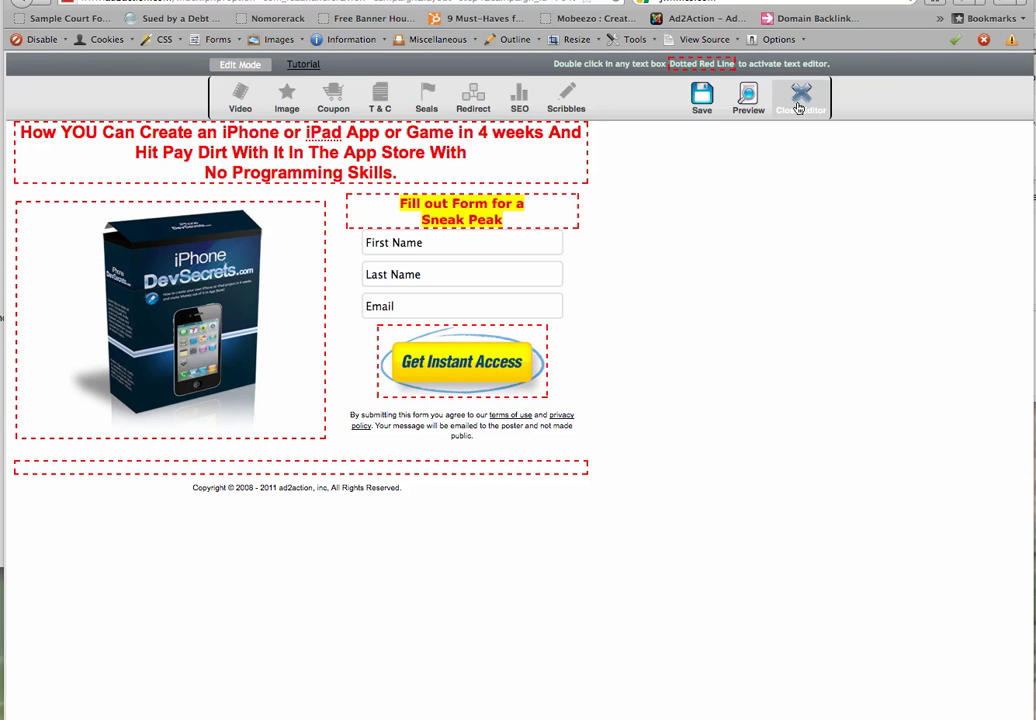
Exit the landing-page editor and go to step 4, Setup Email Responders
{"action": "left_click", "coordinate": [798, 107]}
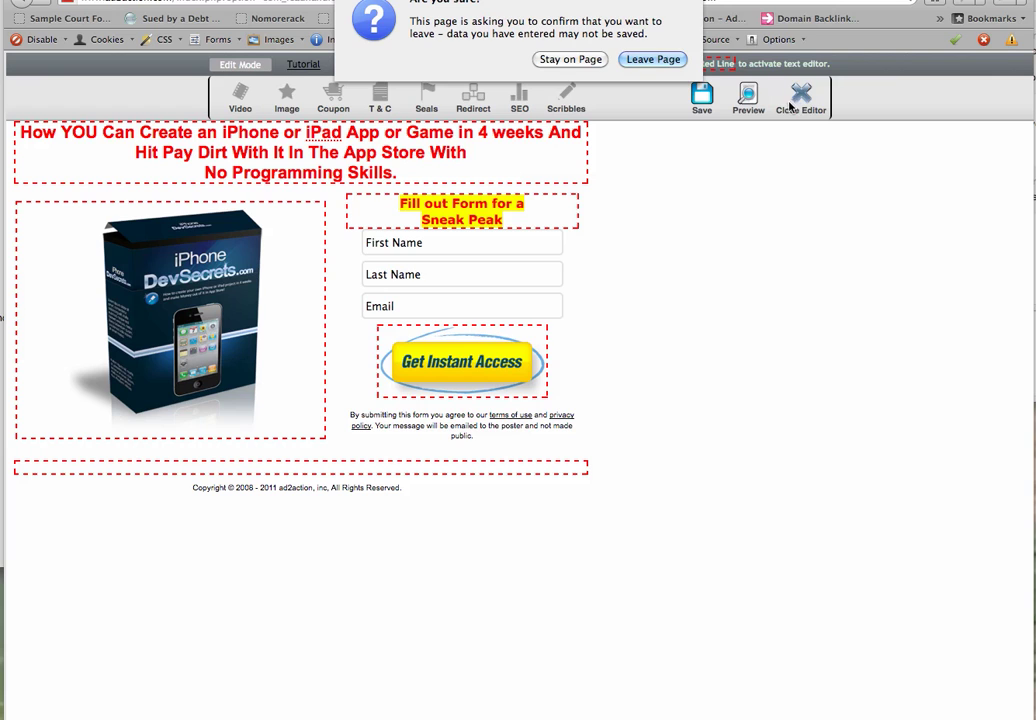
{"action": "left_click", "coordinate": [660, 58]}
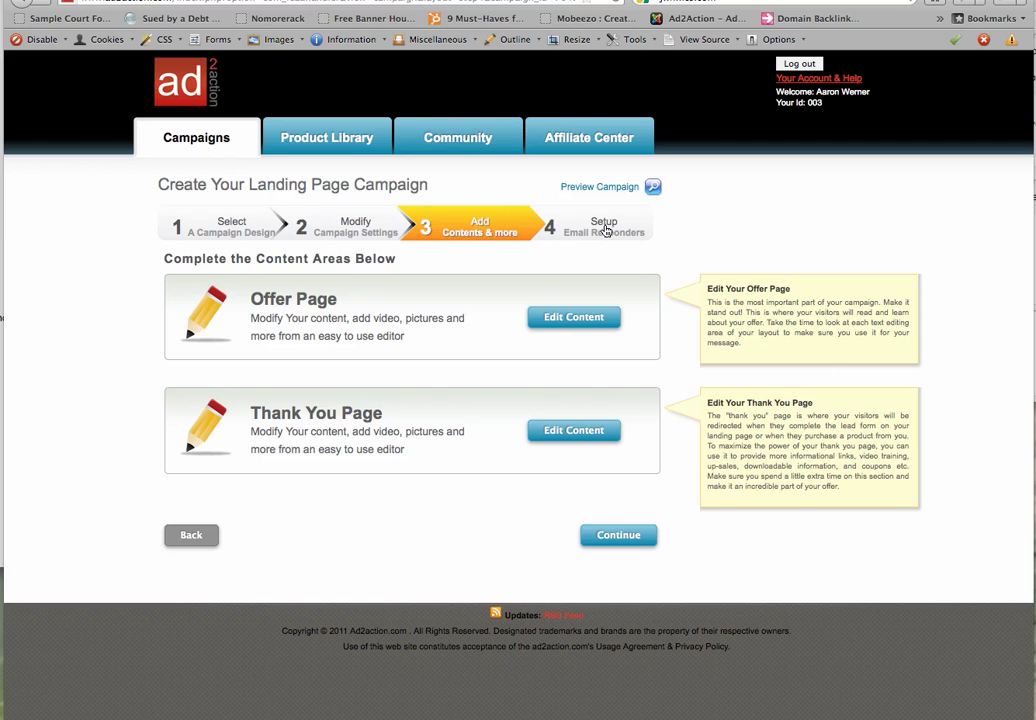
{"action": "left_click", "coordinate": [604, 224]}
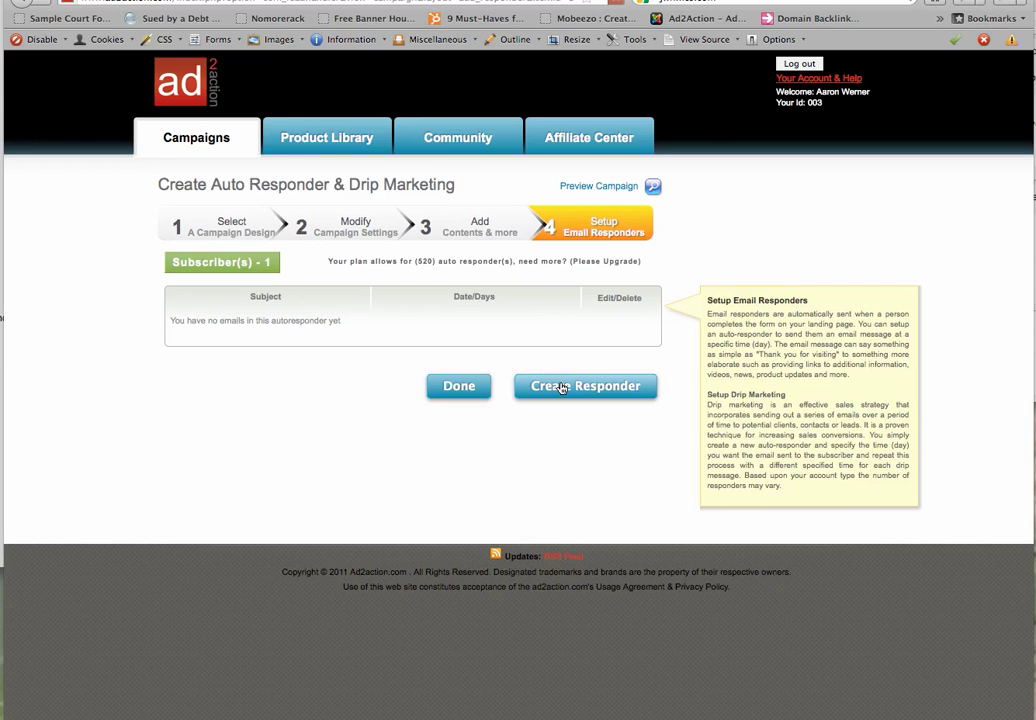
Create a new autoresponder email with the subject 'THank you for your...'
{"action": "left_click", "coordinate": [561, 388]}
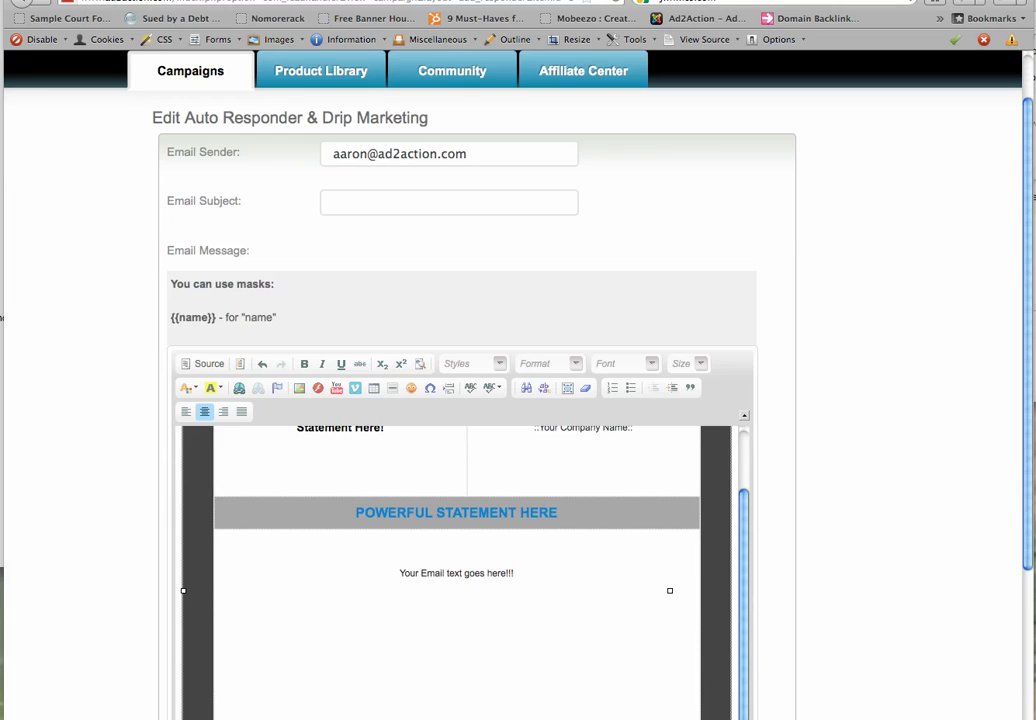
{"action": "left_click", "coordinate": [342, 204]}
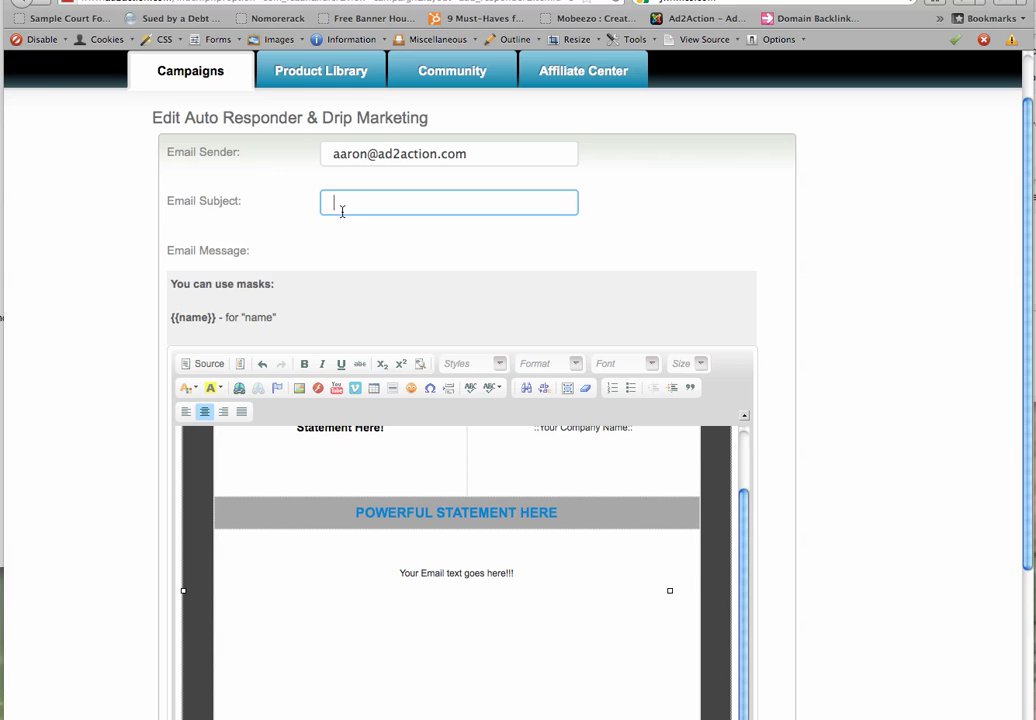
{"action": "type", "text": "THank you for "}
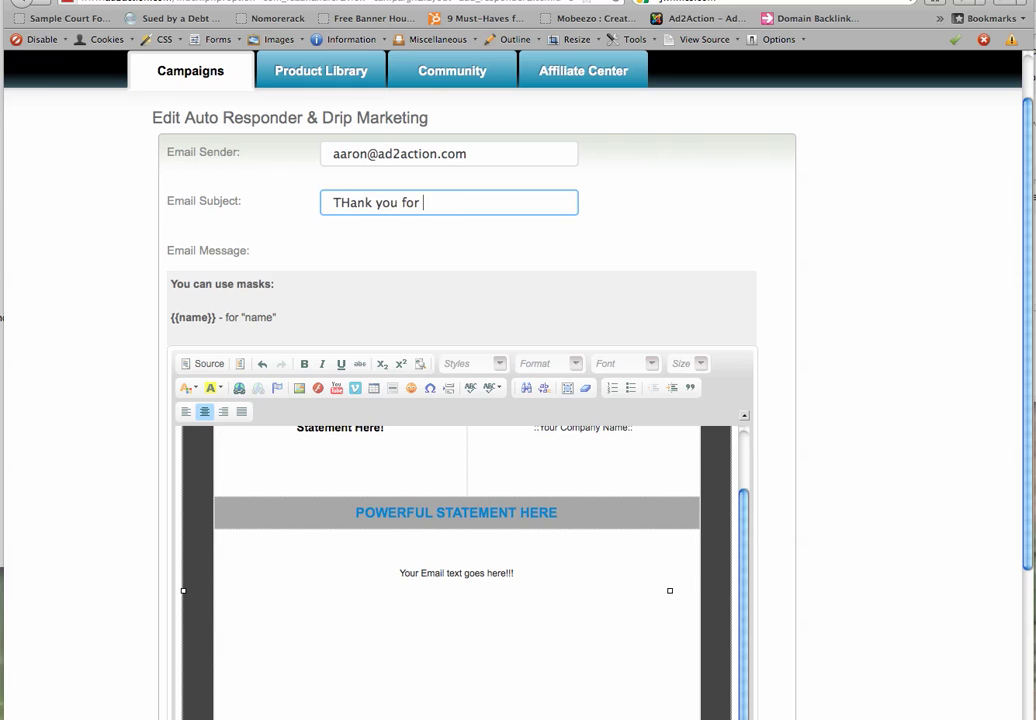
{"action": "type", "text": "your..."}
Write the body greeting {{name}}, thanking the subscriber, with a 'Links to other Click bank products' line
{"action": "left_click", "coordinate": [207, 363]}
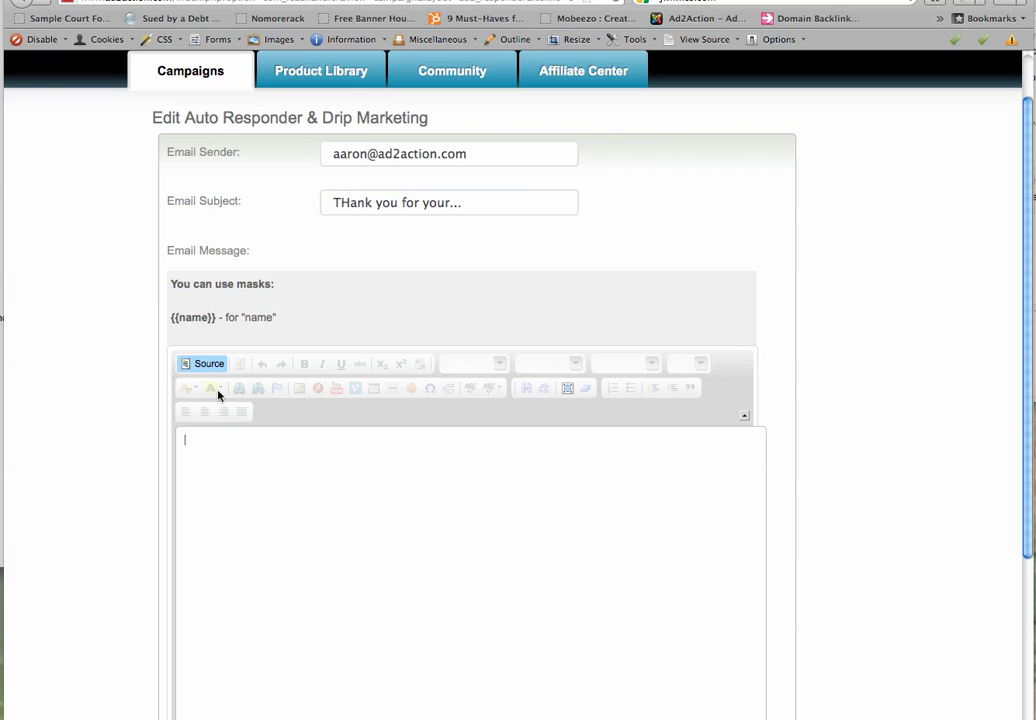
{"action": "left_click", "coordinate": [203, 364]}
{"action": "left_click_drag", "start_coordinate": [215, 317], "coordinate": [167, 317]}
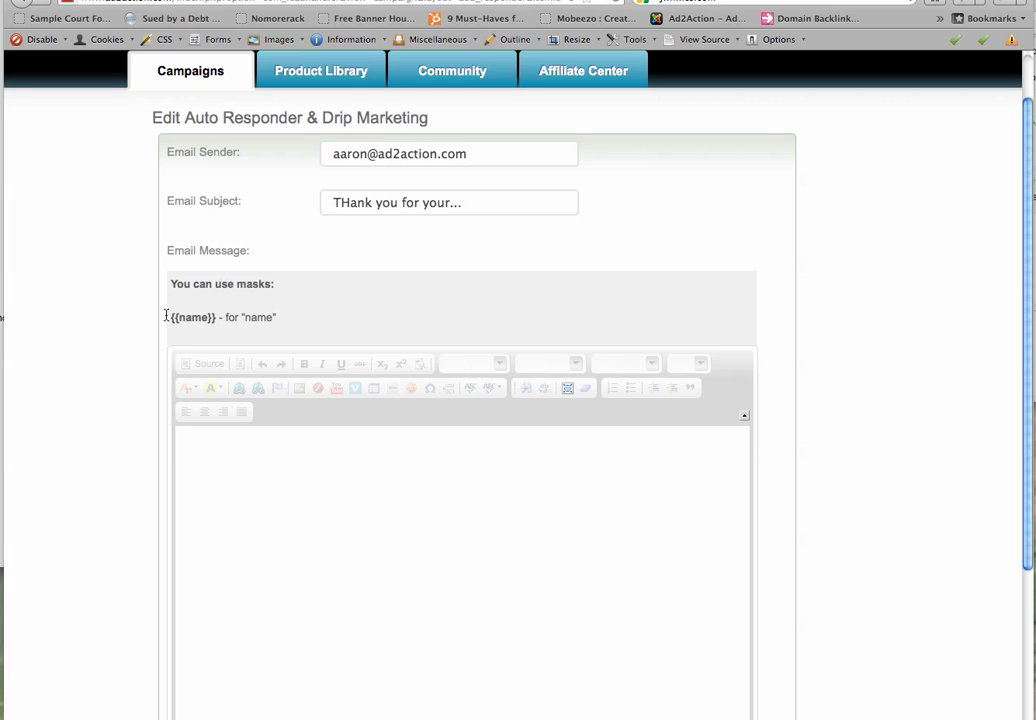
{"action": "key", "text": "ctrl+c"}
{"action": "left_click", "coordinate": [240, 460]}
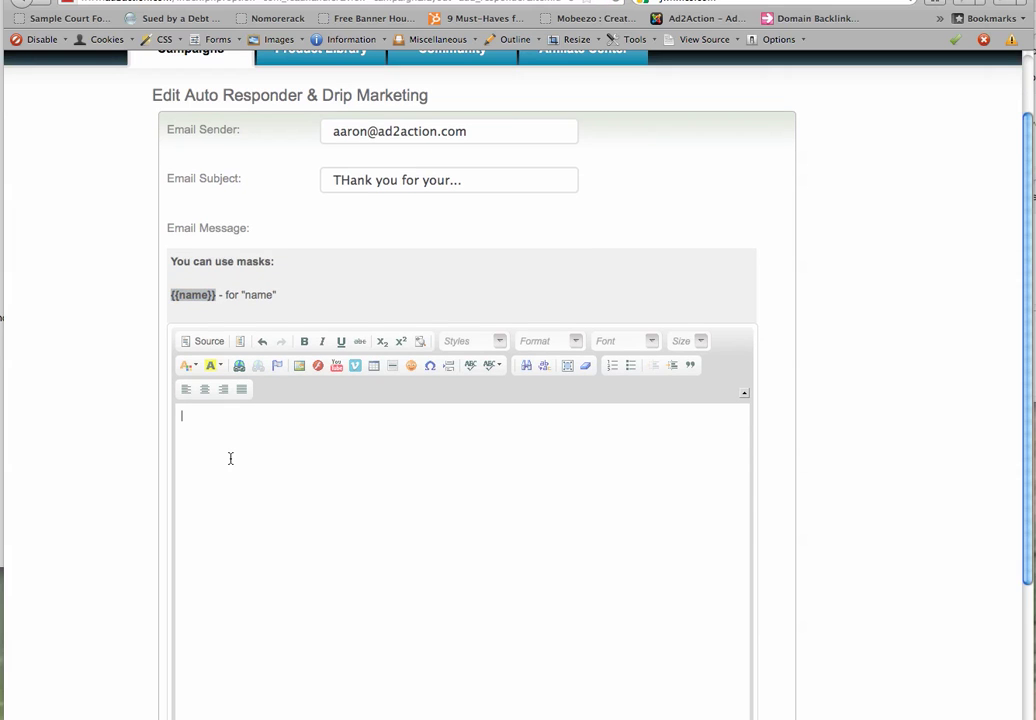
{"action": "key", "text": "ctrl+v"}
{"action": "type", "text": ", "}
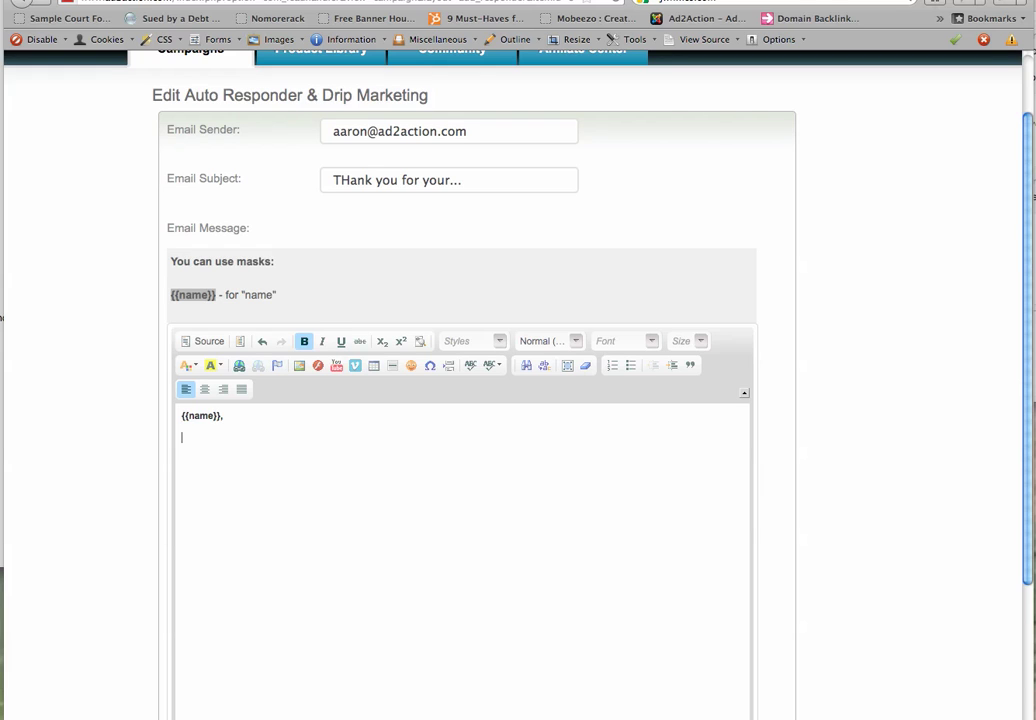
{"action": "type", "text": "I wanted t"}
{"action": "type", "text": "o thank you..,  Li"}
{"action": "type", "text": "nks "}
{"action": "type", "text": "to other Click ba"}
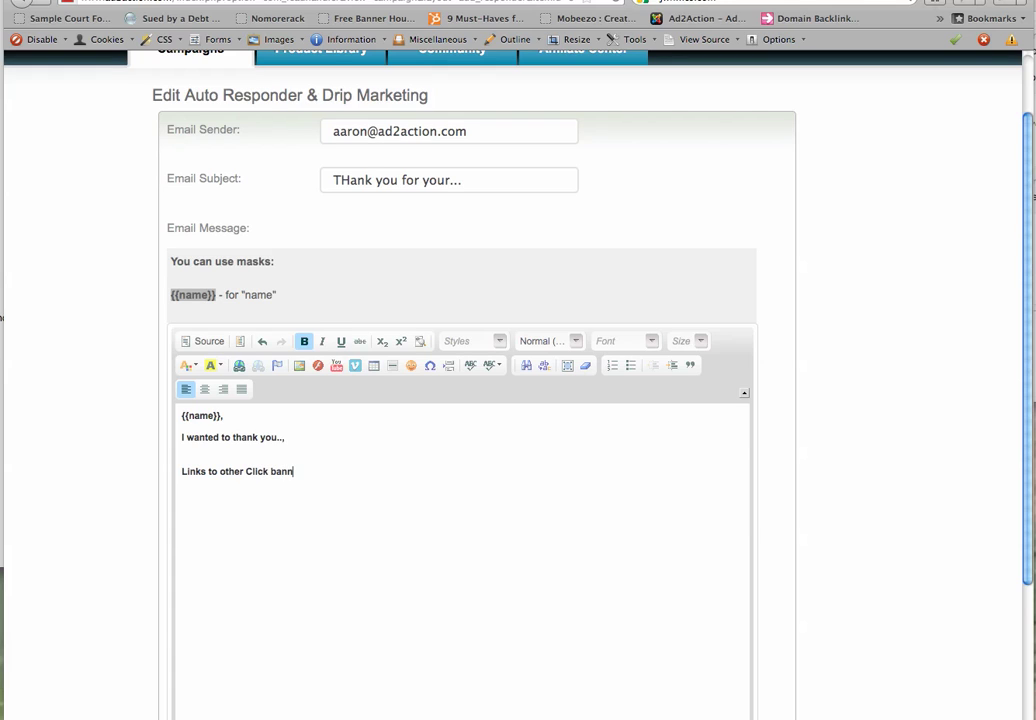
{"action": "type", "text": "nk products"}
Link the 'Links to other Click bank products' line to the URL '#'
{"action": "left_click_drag", "start_coordinate": [340, 472], "coordinate": [176, 474]}
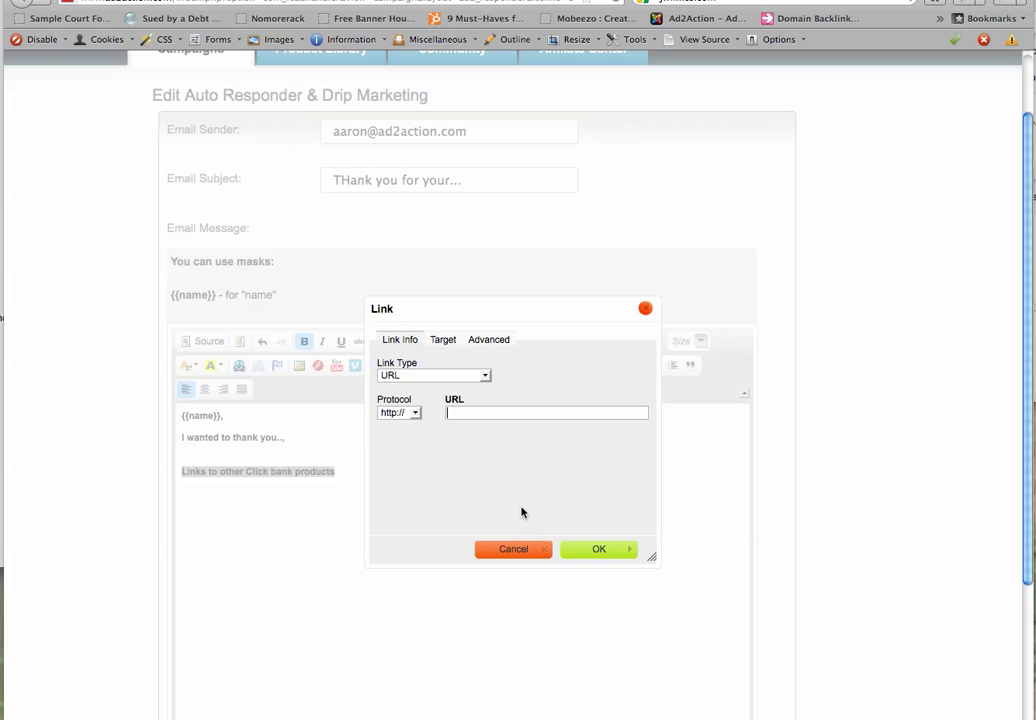
{"action": "left_click", "coordinate": [593, 553]}
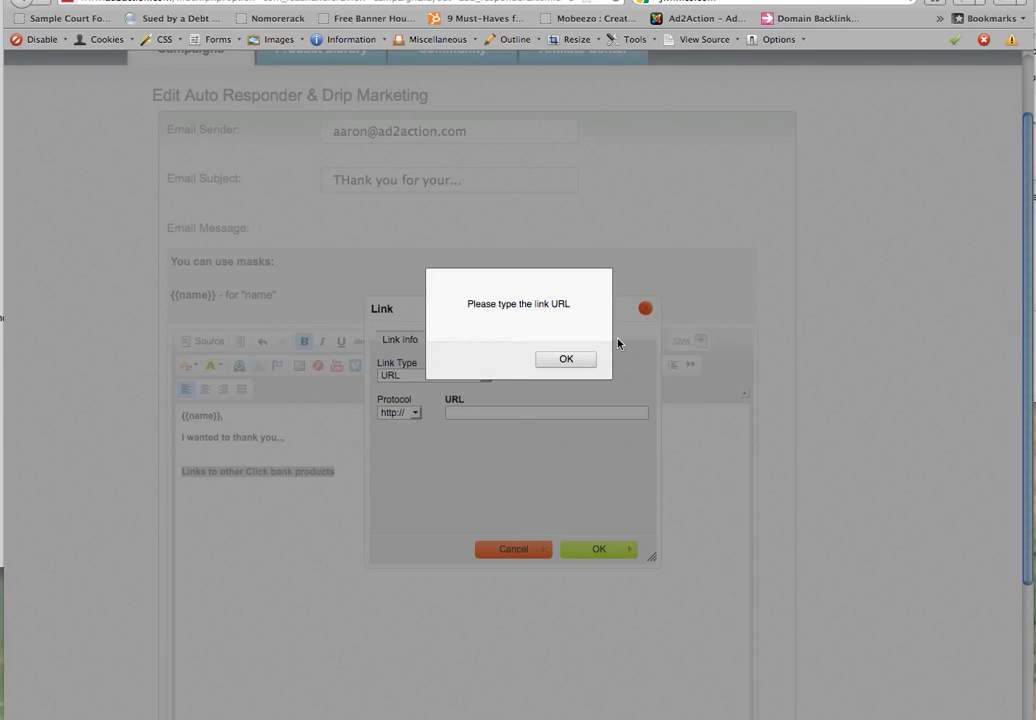
{"action": "left_click", "coordinate": [563, 358]}
{"action": "left_click", "coordinate": [448, 412]}
{"action": "type", "text": "#"}
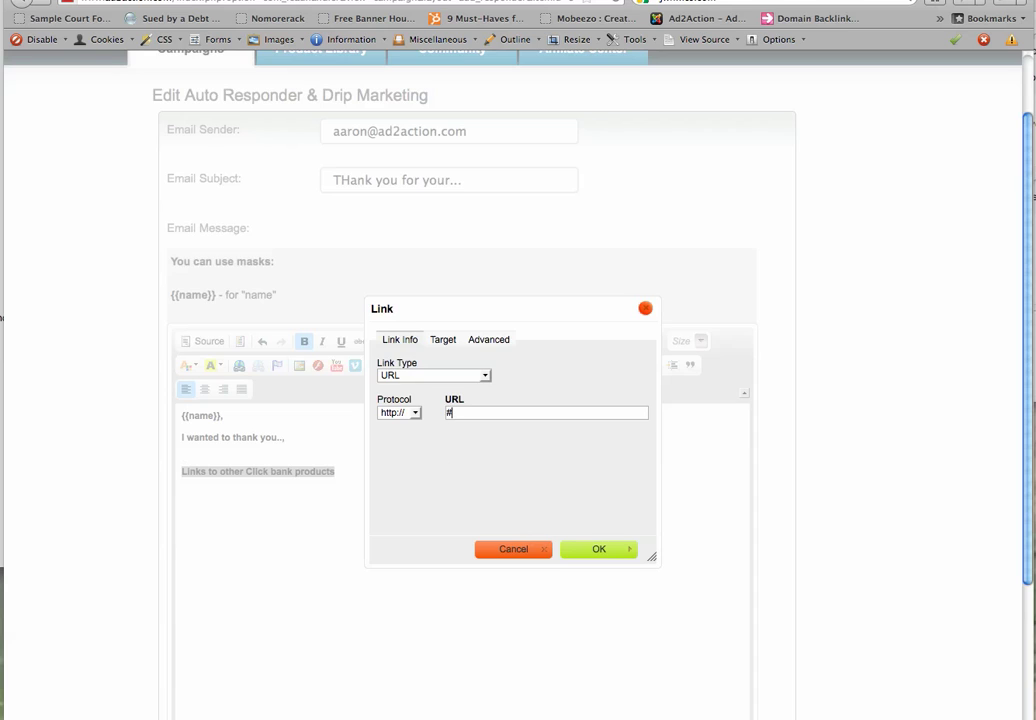
{"action": "left_click", "coordinate": [598, 549]}
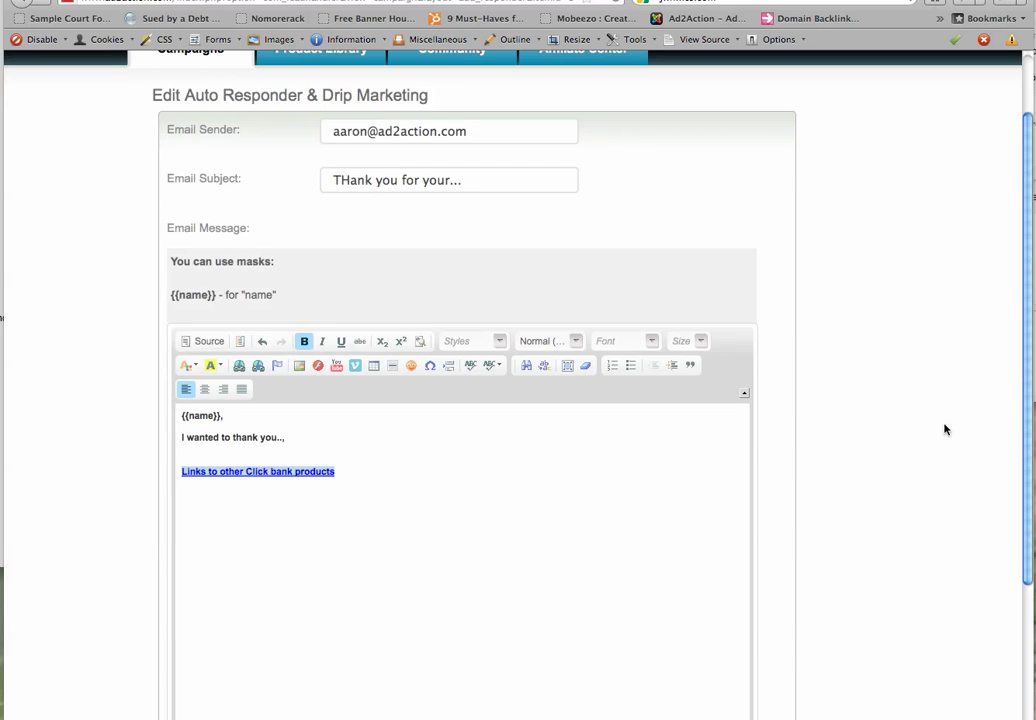
Leave 'Days After User Submits form' at immediate and save the thank-you autoresponder
{"action": "left_click_drag", "start_coordinate": [1030, 418], "coordinate": [1031, 708]}
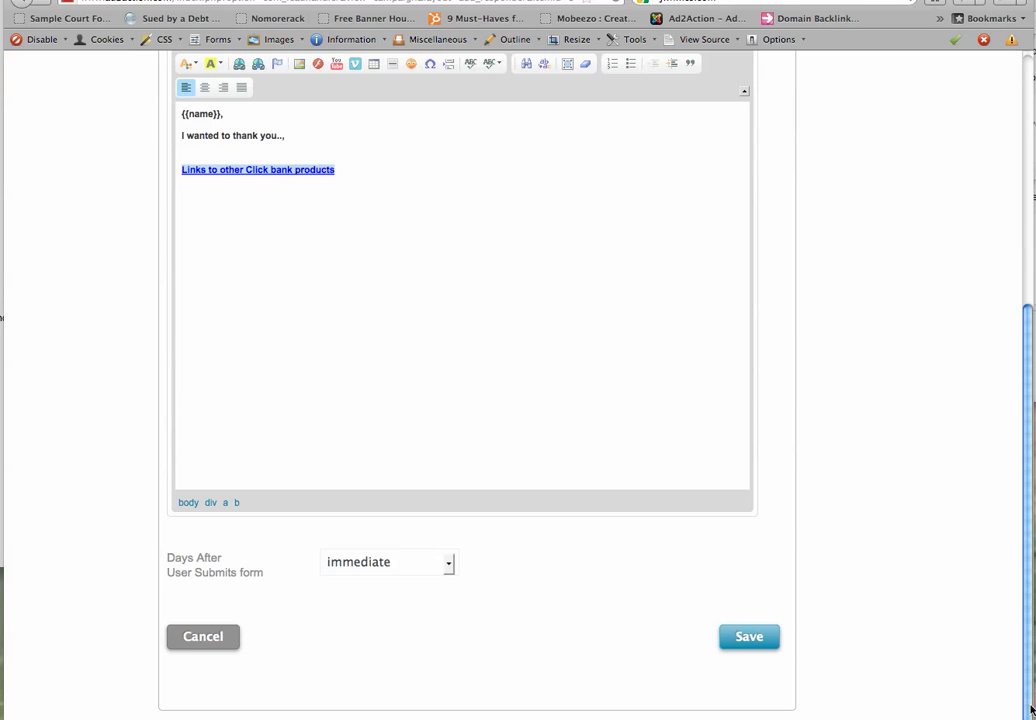
{"action": "left_click", "coordinate": [448, 567]}
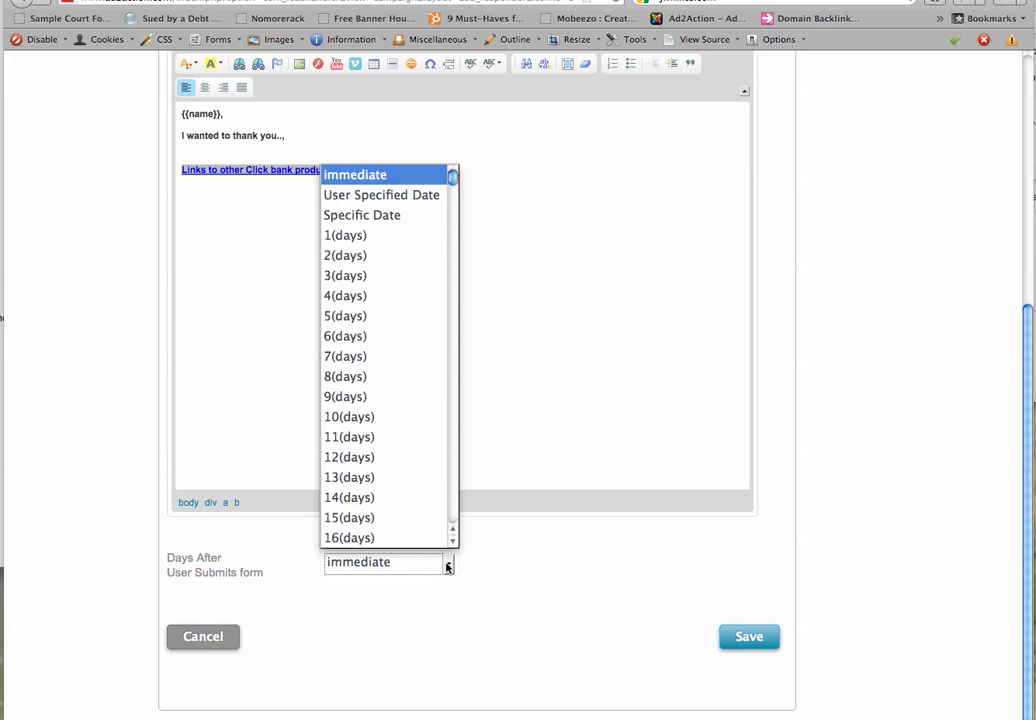
{"action": "left_click", "coordinate": [448, 567]}
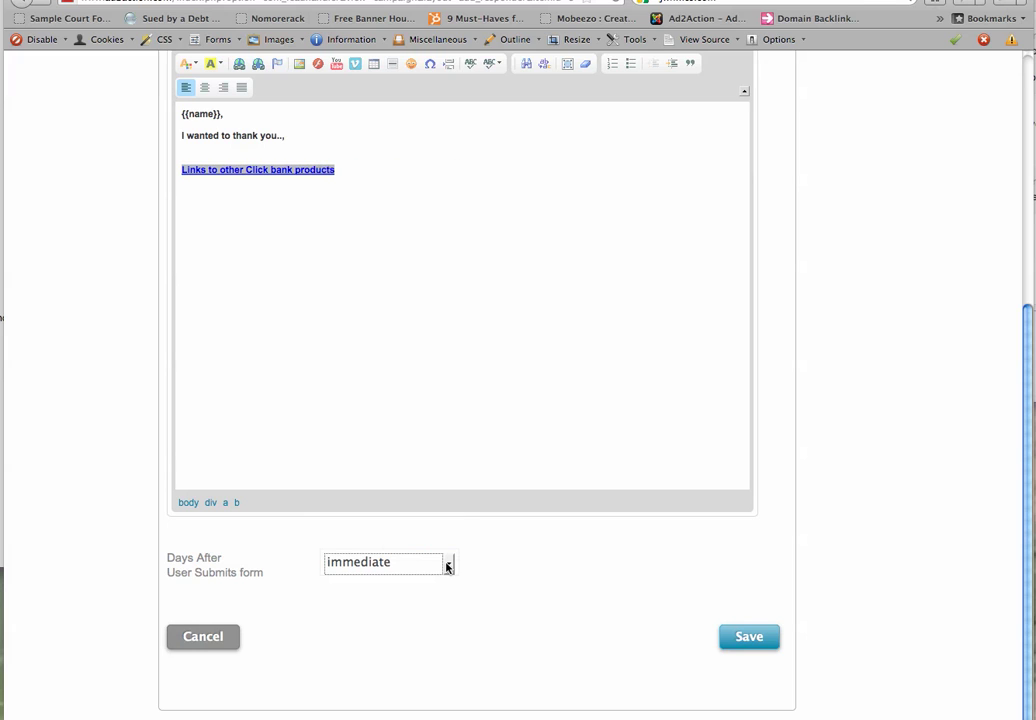
{"action": "left_click", "coordinate": [733, 637]}
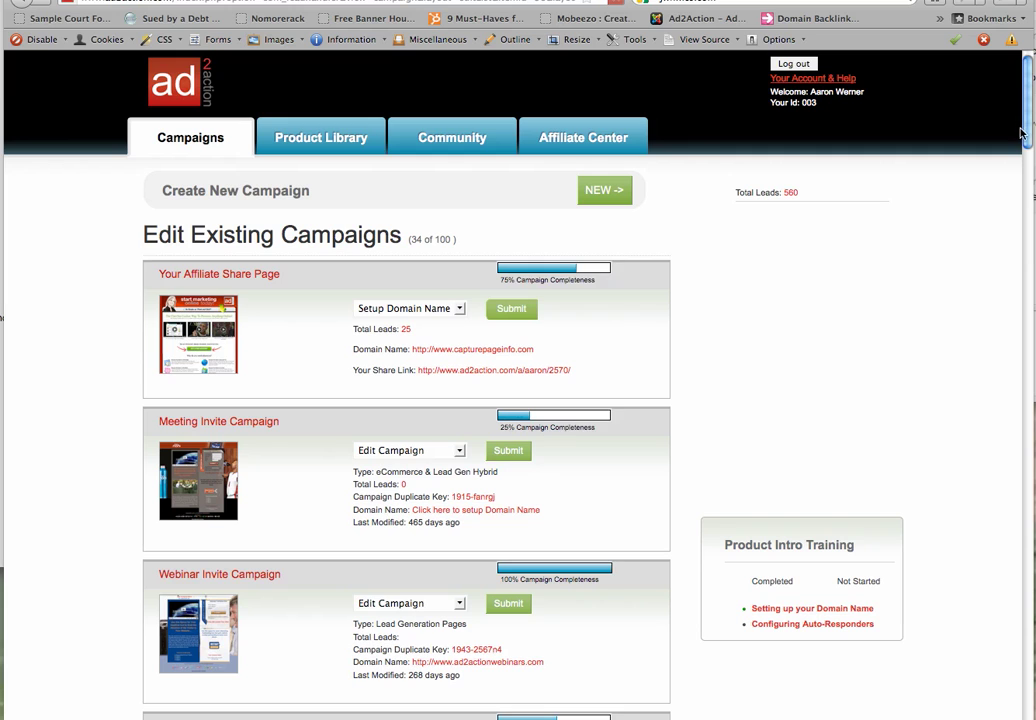
{"action": "left_click_drag", "start_coordinate": [1030, 133], "coordinate": [1027, 690]}
{"action": "left_click_drag", "start_coordinate": [238, 599], "coordinate": [128, 607]}
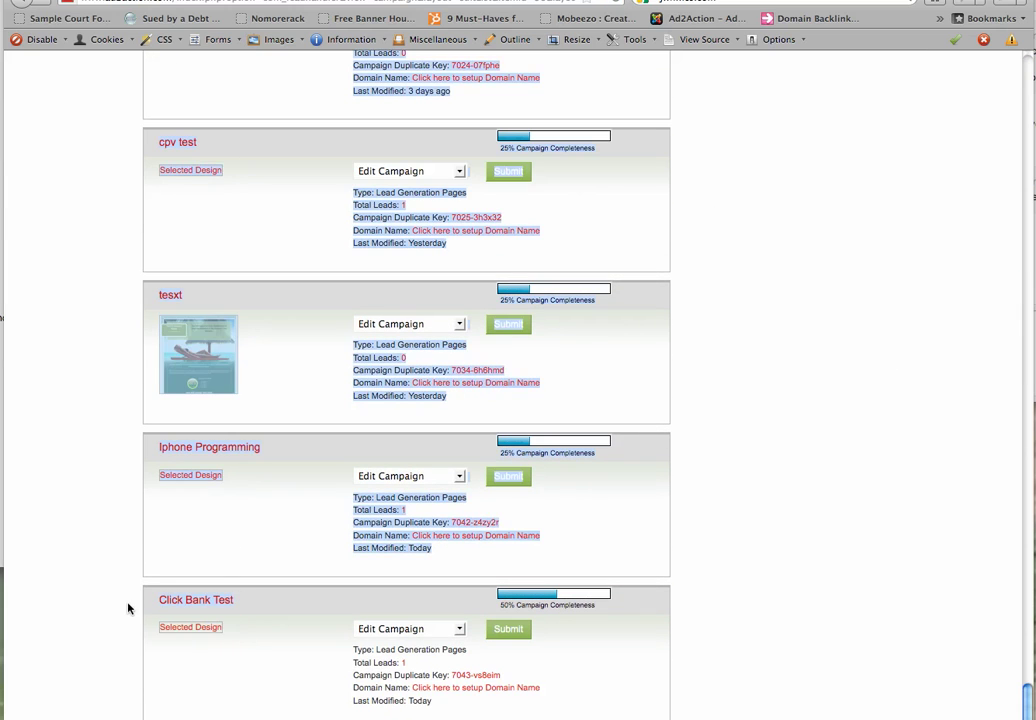
{"action": "left_click", "coordinate": [443, 629]}
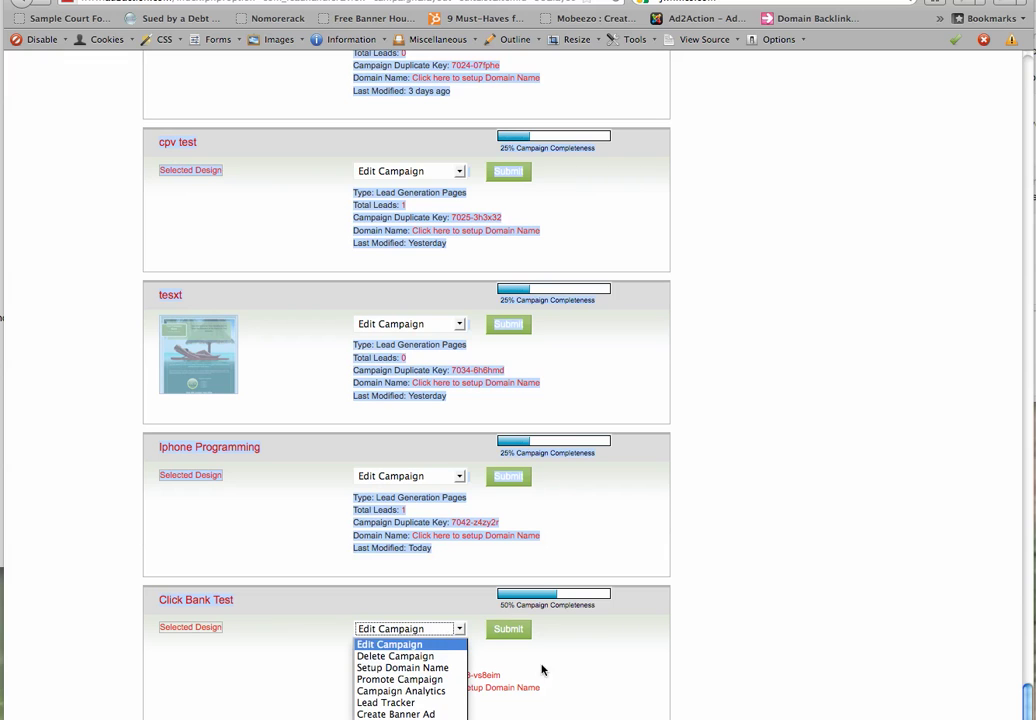
{"action": "left_click", "coordinate": [402, 706]}
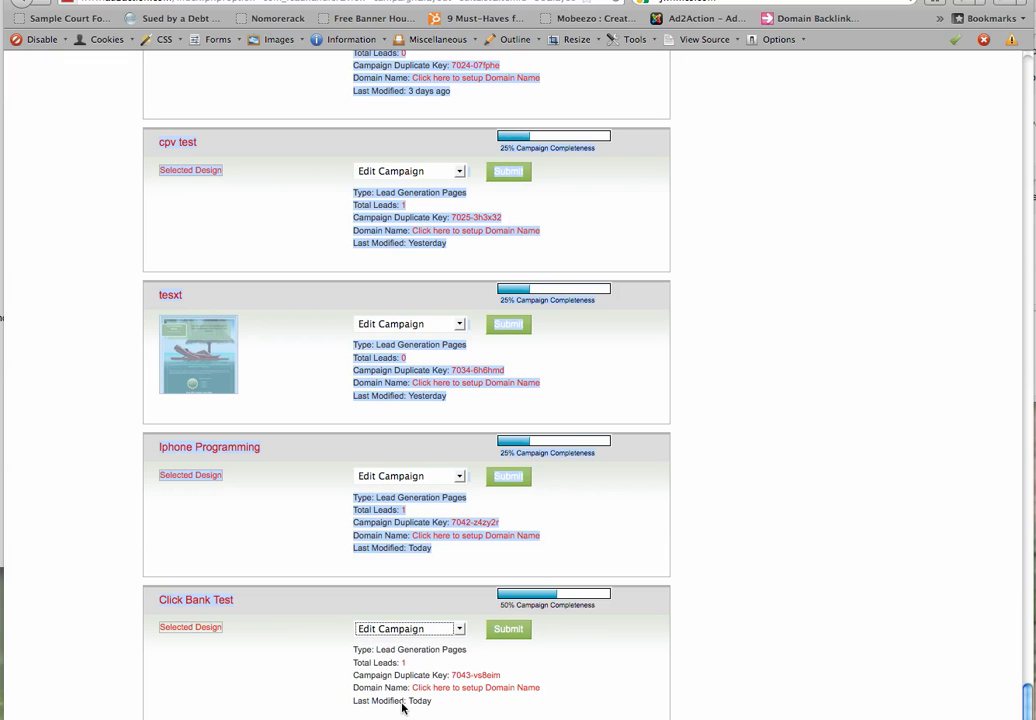
{"action": "left_click", "coordinate": [504, 630]}
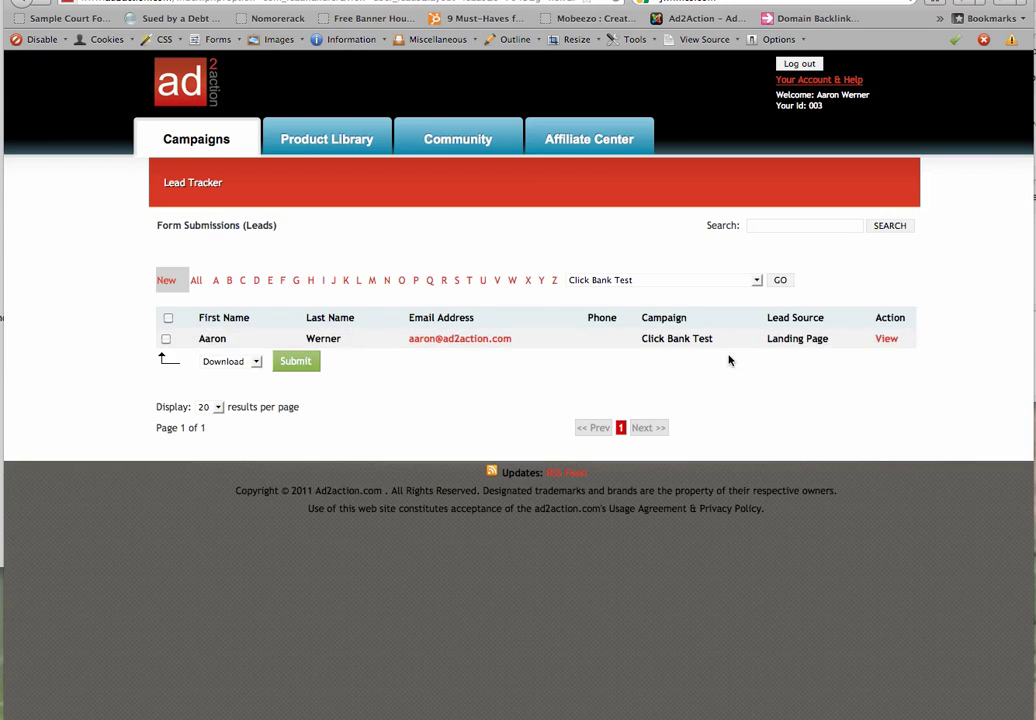
{"action": "left_click", "coordinate": [887, 339]}
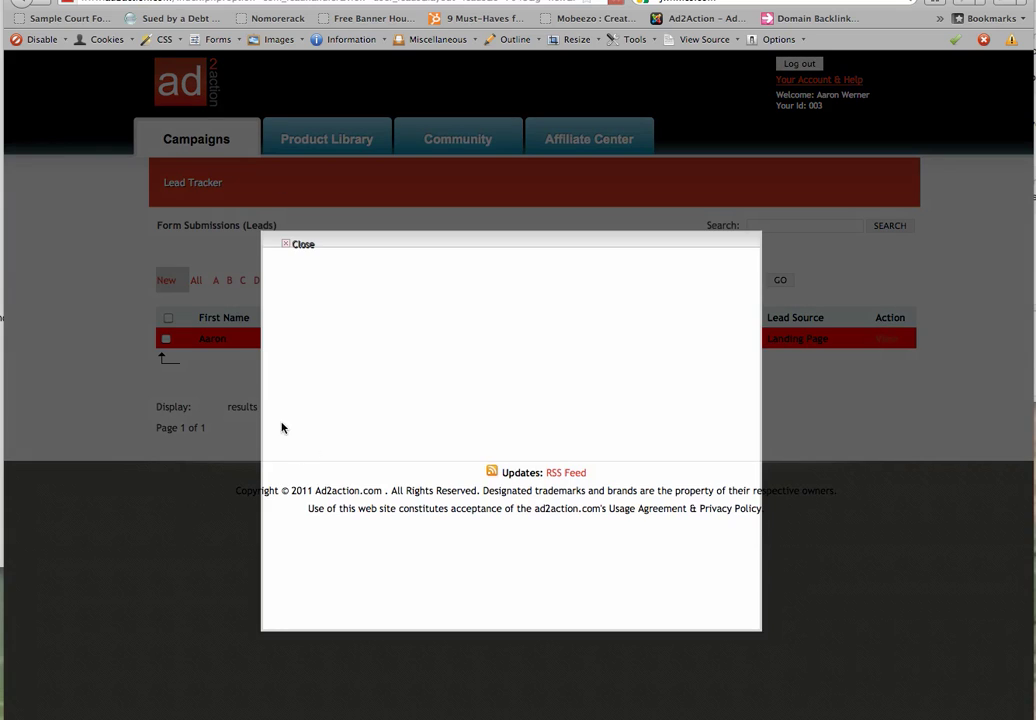
{"action": "left_click", "coordinate": [300, 246]}
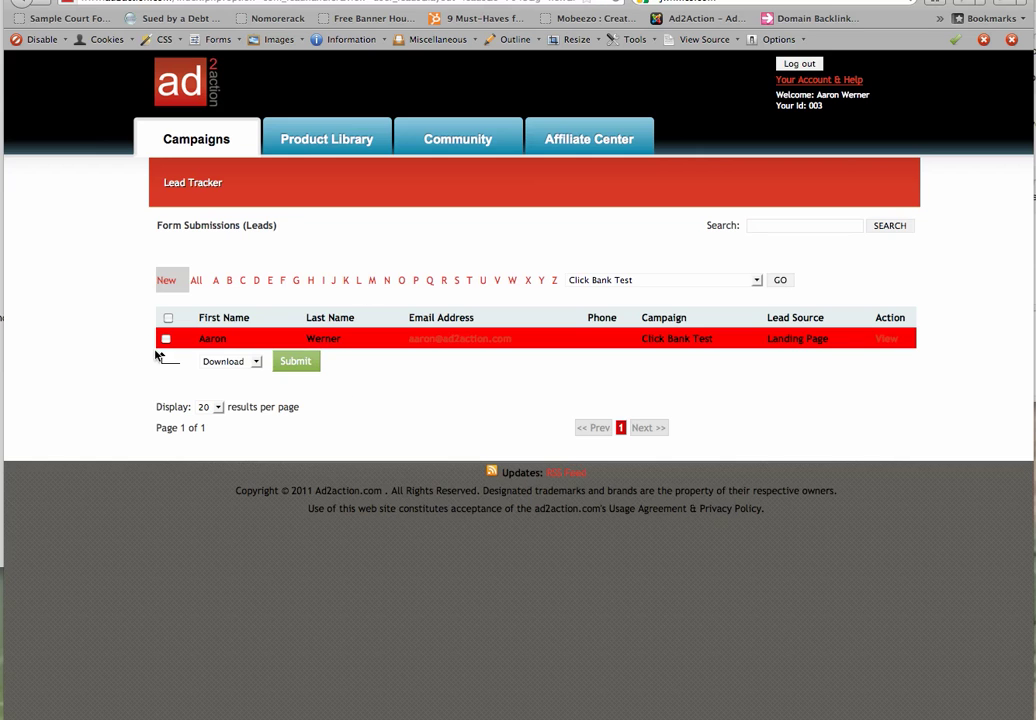
{"action": "left_click", "coordinate": [237, 362]}
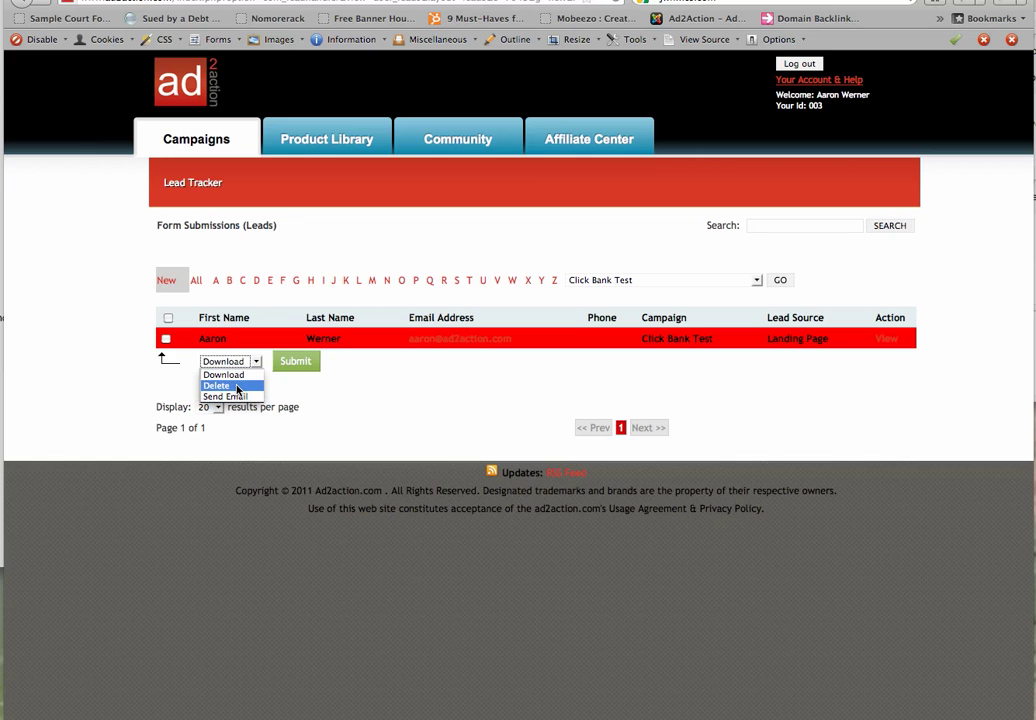
{"action": "left_click", "coordinate": [474, 571]}
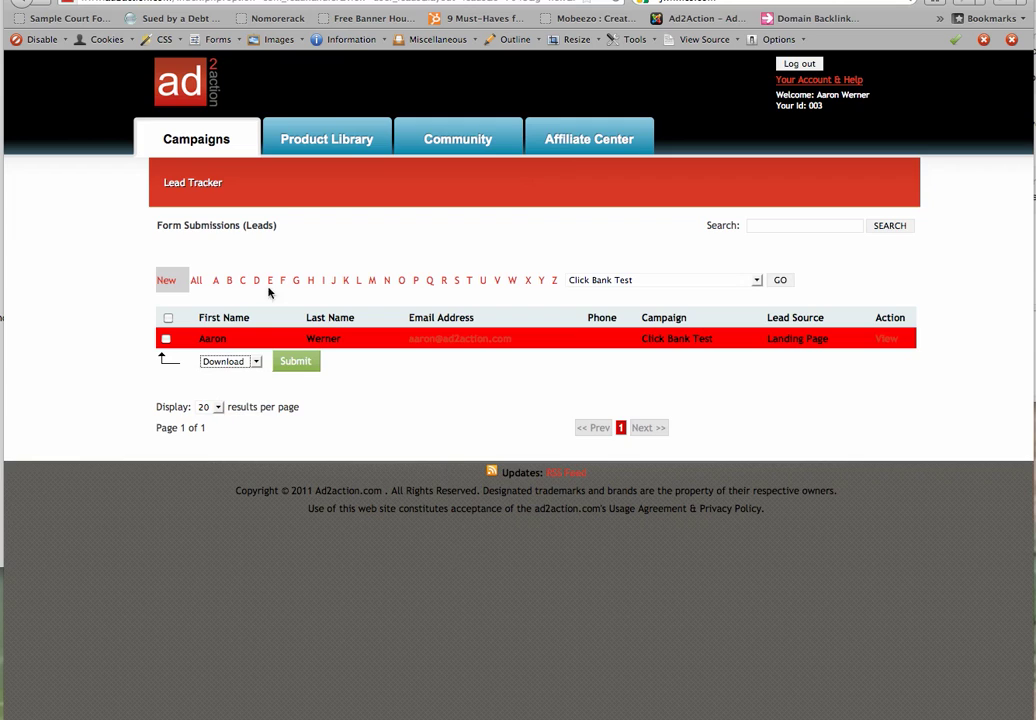
{"action": "left_click", "coordinate": [167, 340]}
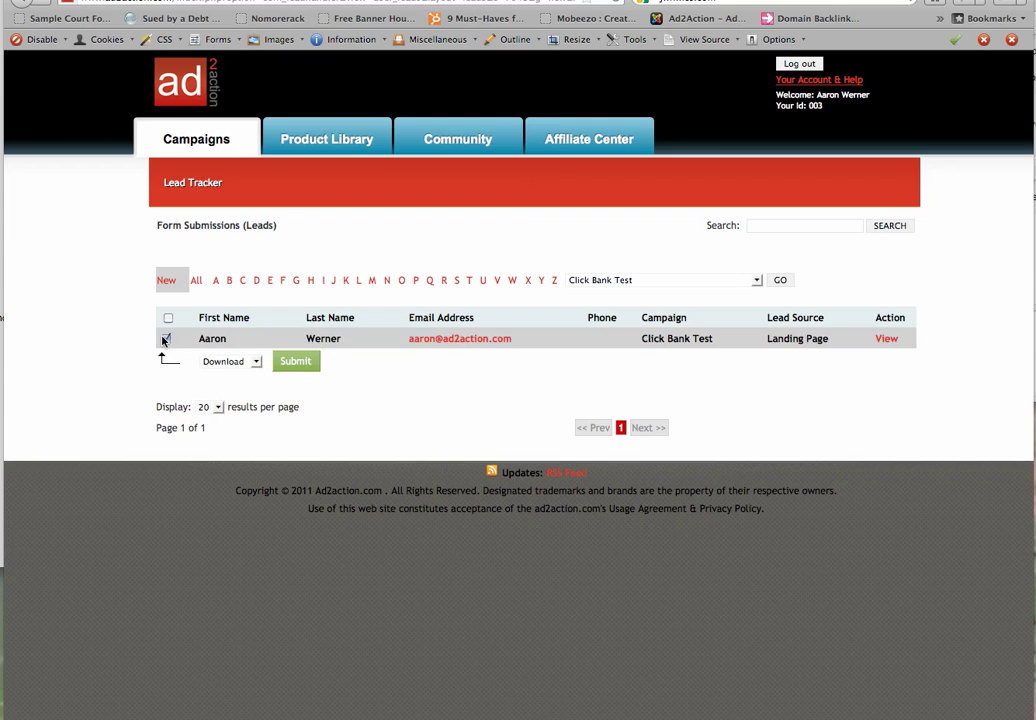
{"action": "left_click", "coordinate": [166, 338]}
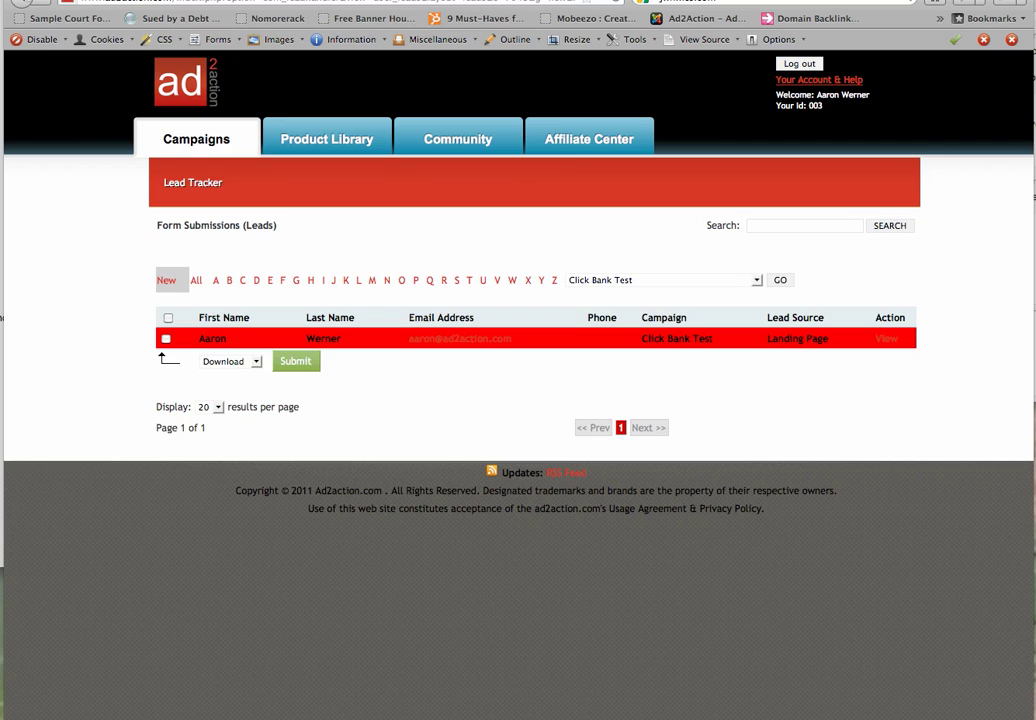
{"action": "left_click", "coordinate": [22, 3]}
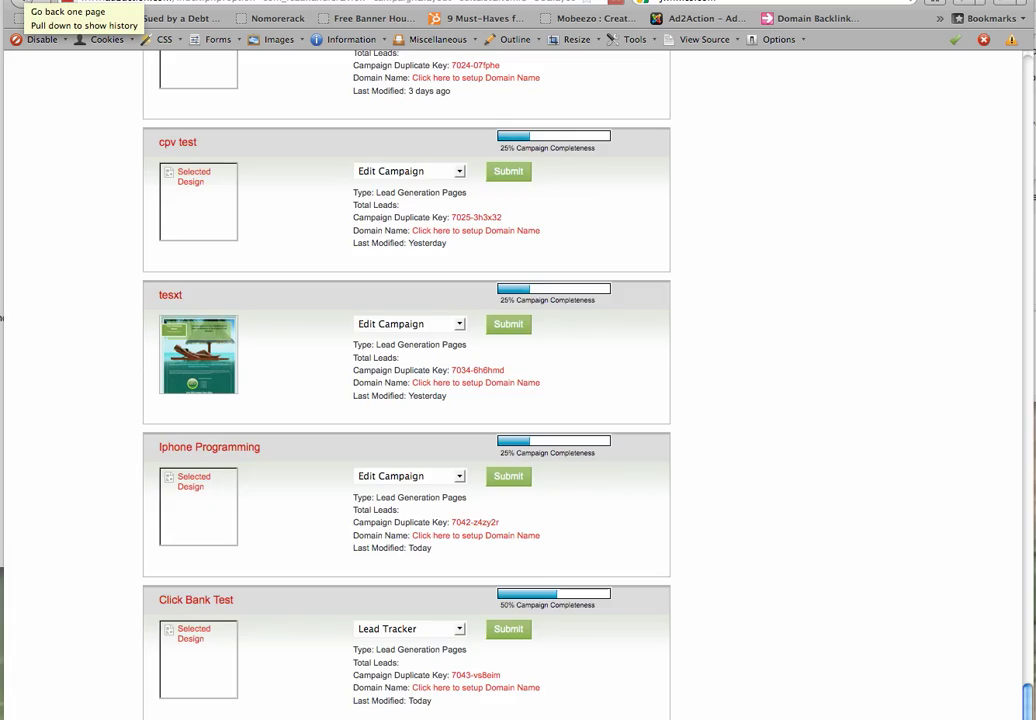
Pick Campaign Analytics from the Click Bank Test actions menu to view its visits and pageviews
{"action": "left_click", "coordinate": [388, 630]}
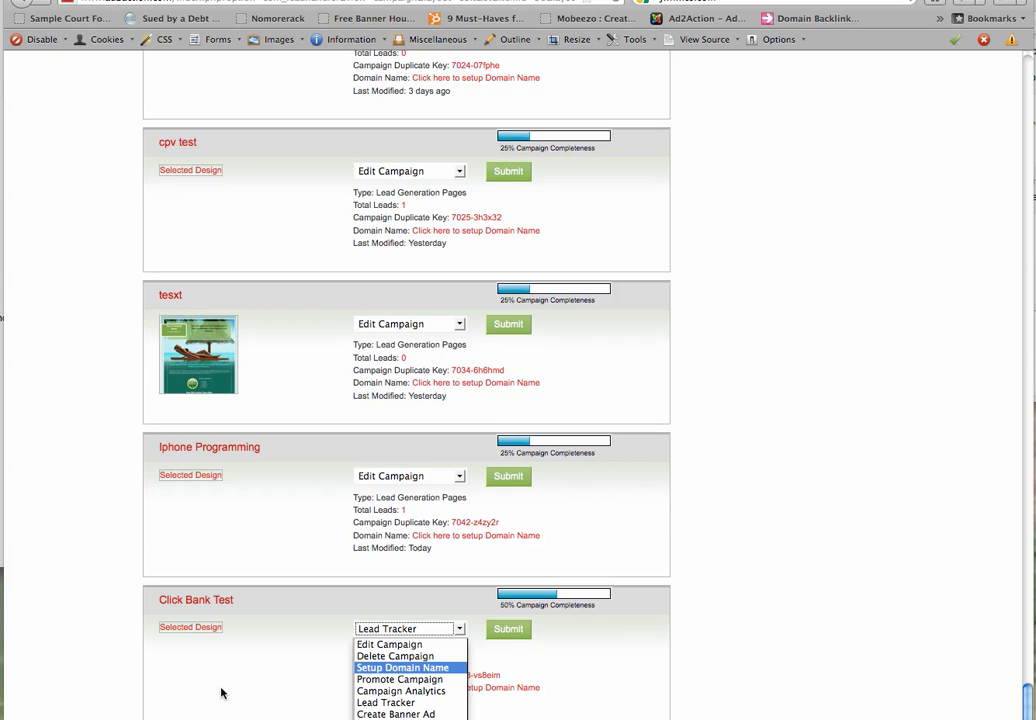
{"action": "left_click", "coordinate": [222, 692]}
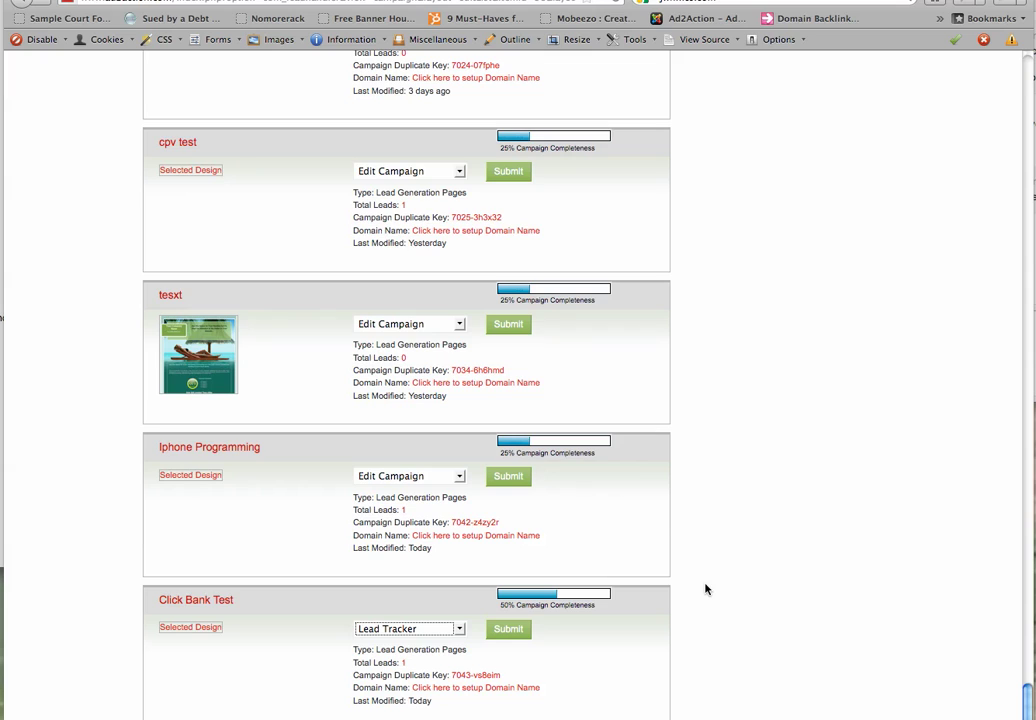
{"action": "left_click", "coordinate": [382, 629]}
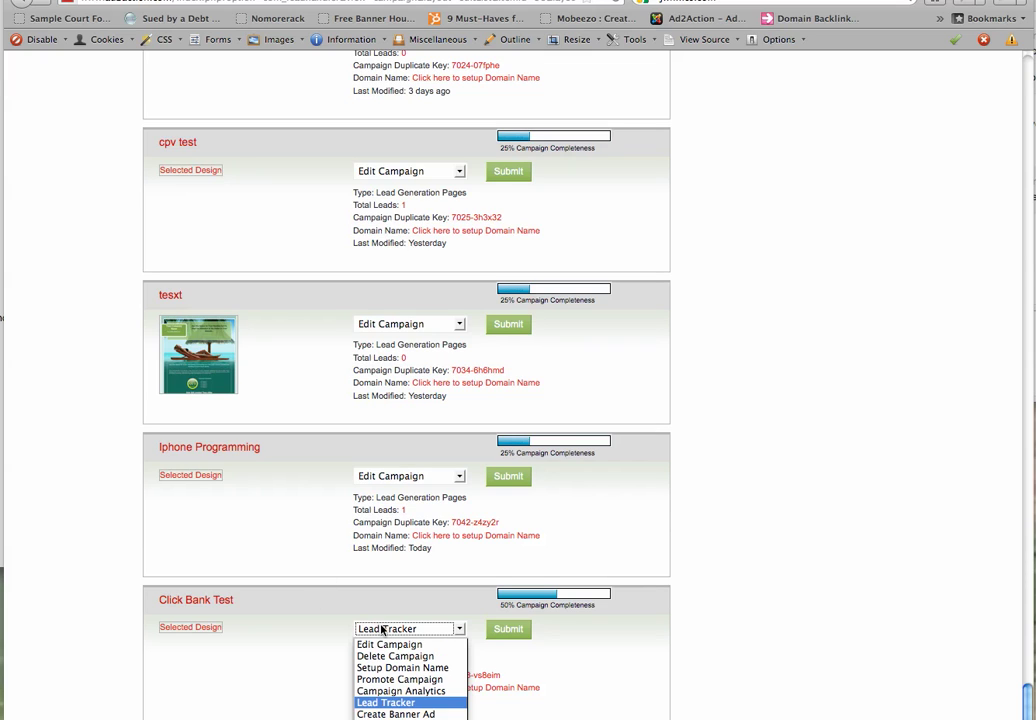
{"action": "left_click", "coordinate": [395, 691]}
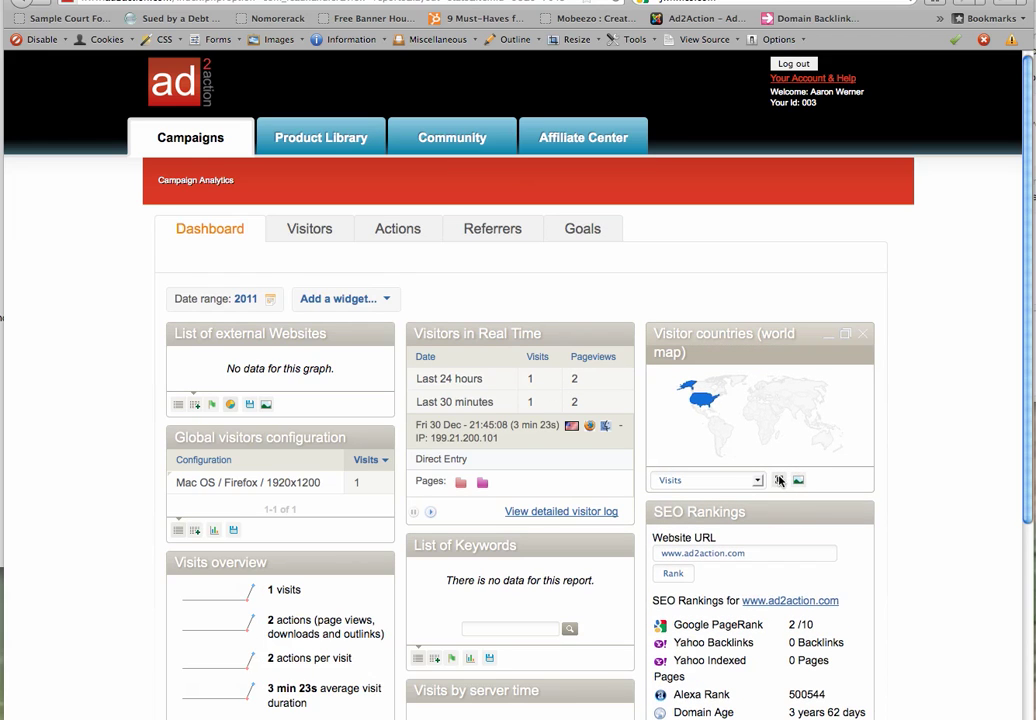
Briefly view the visitor countries map full screen, then return to the Campaigns list showing 560 leads
{"action": "left_click", "coordinate": [780, 481]}
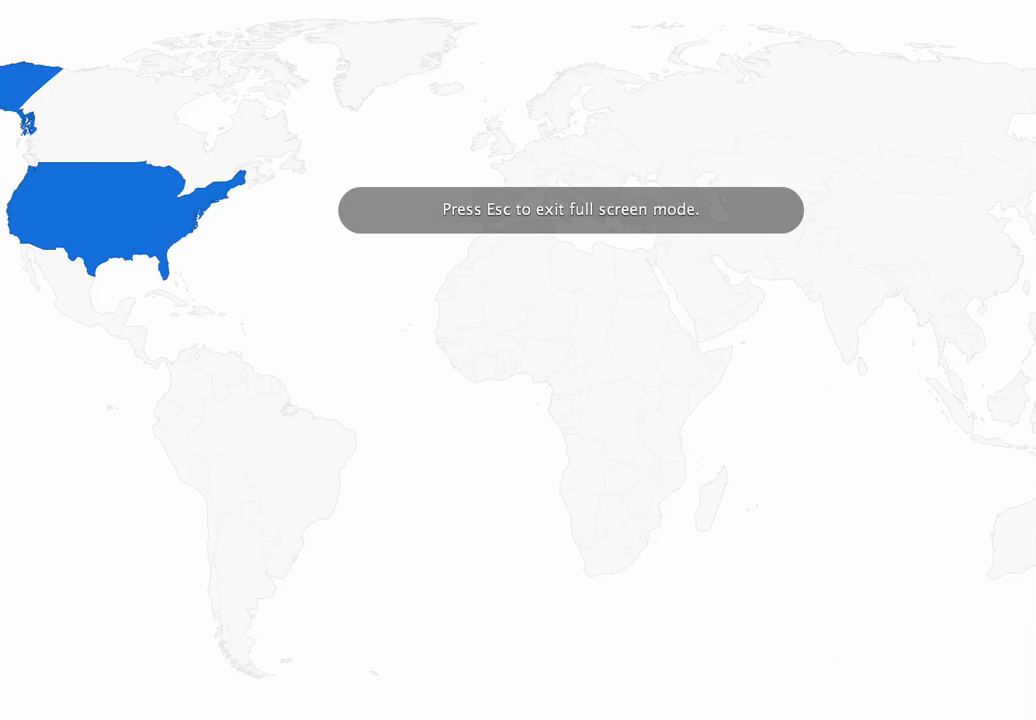
{"action": "key", "text": "Escape"}
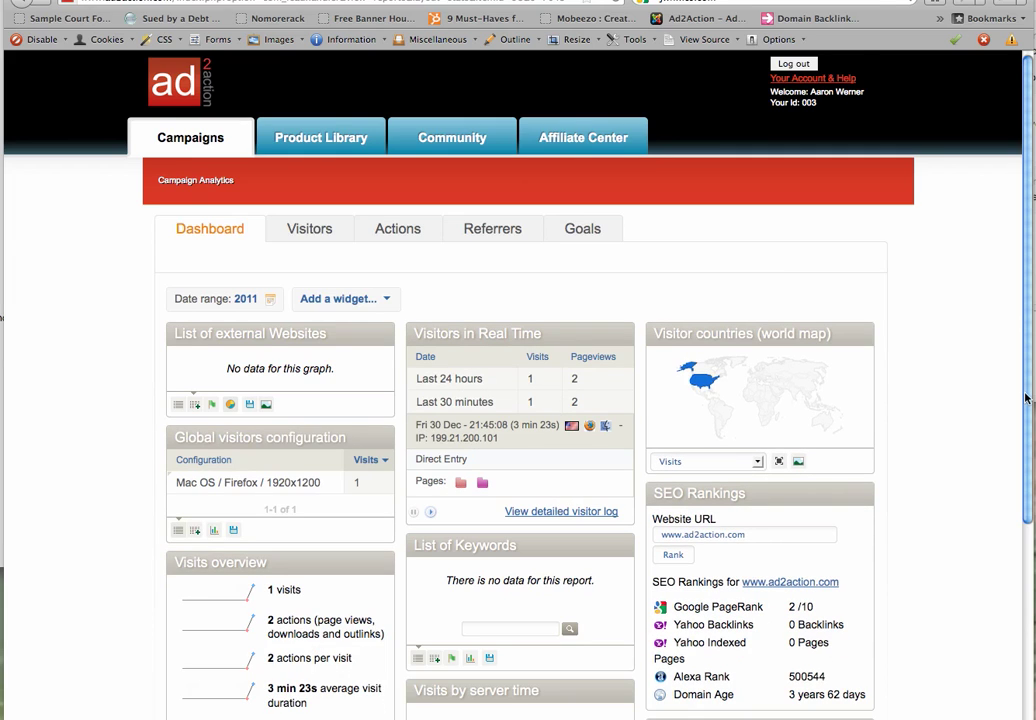
{"action": "scroll", "coordinate": [834, 323], "scroll_direction": "down", "scroll_amount": 5}
{"action": "scroll", "coordinate": [834, 323], "scroll_direction": "up", "scroll_amount": 5}
{"action": "left_click", "coordinate": [190, 142]}
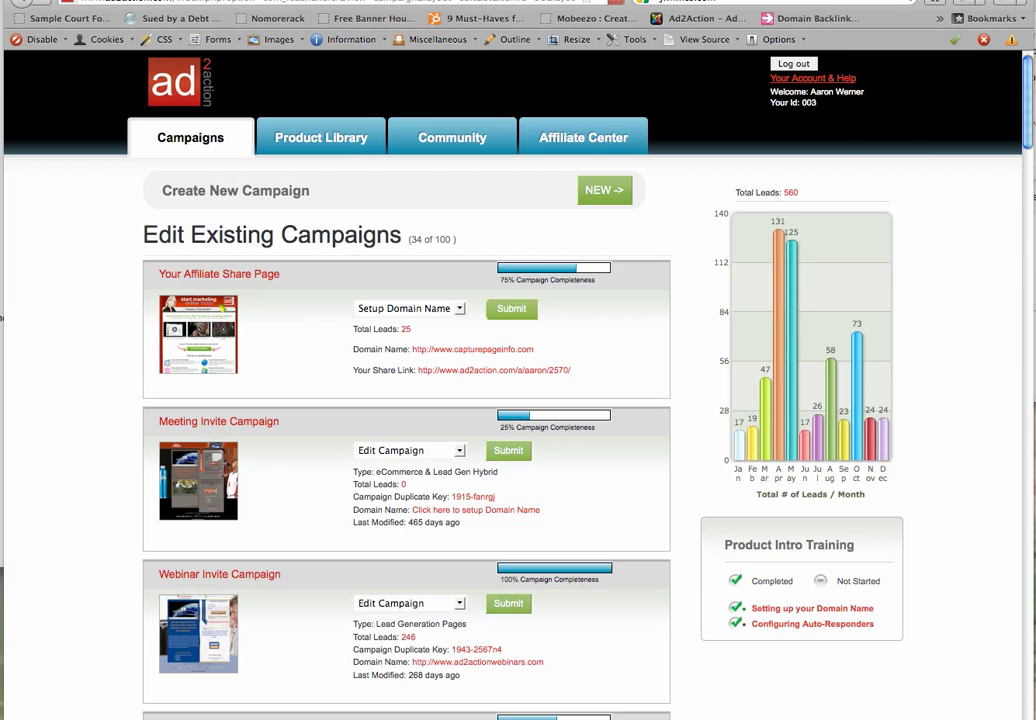
{"action": "scroll", "coordinate": [406, 400], "scroll_direction": "down", "scroll_amount": 20}
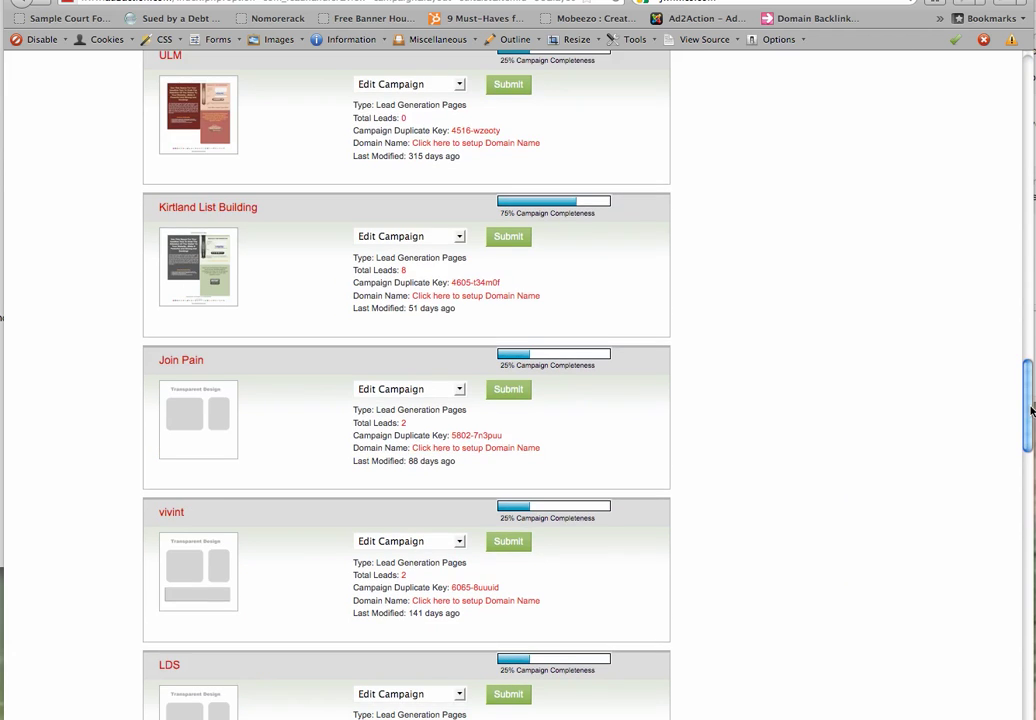